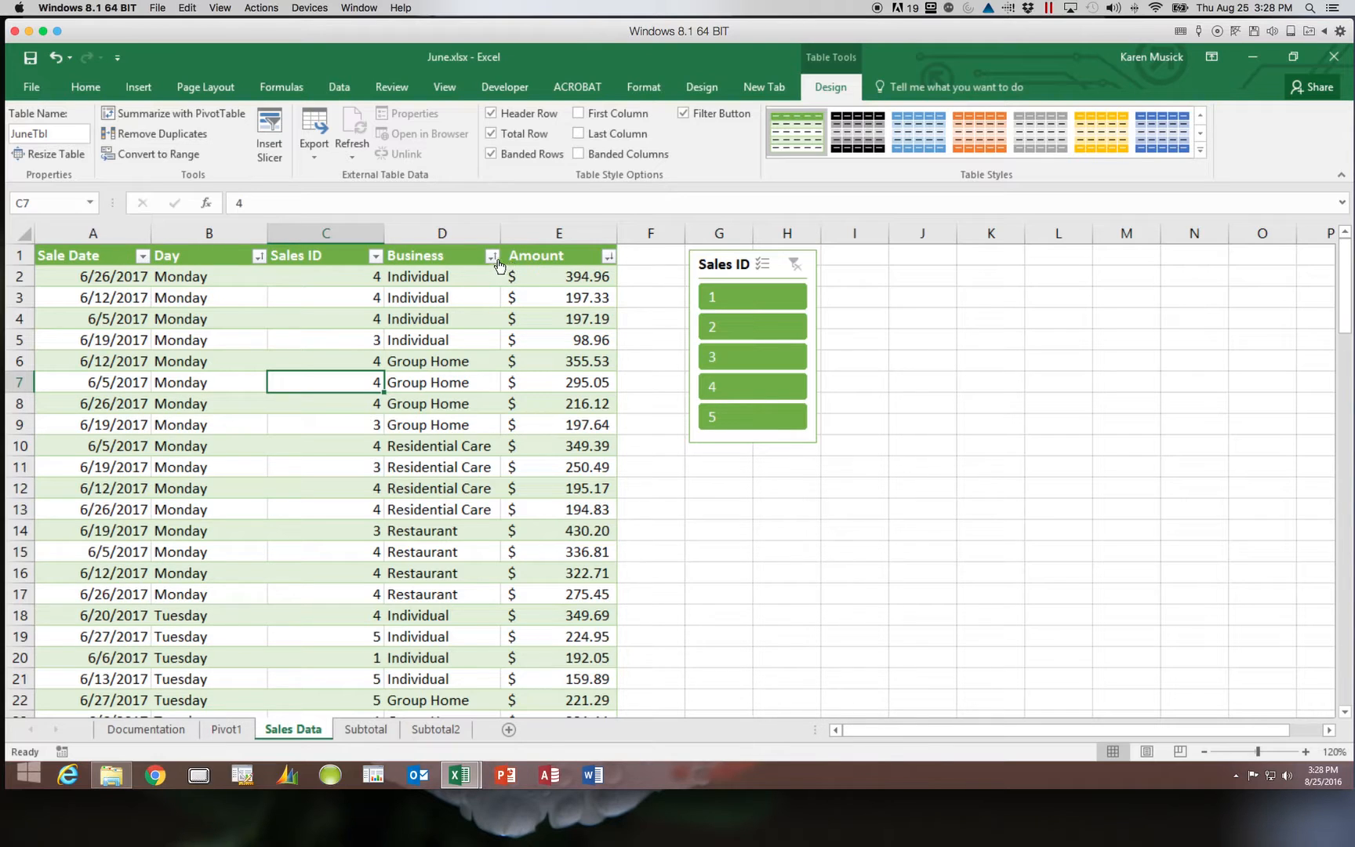
Step: Review the sort and filter choices of the Business column without changing them
click(491, 257)
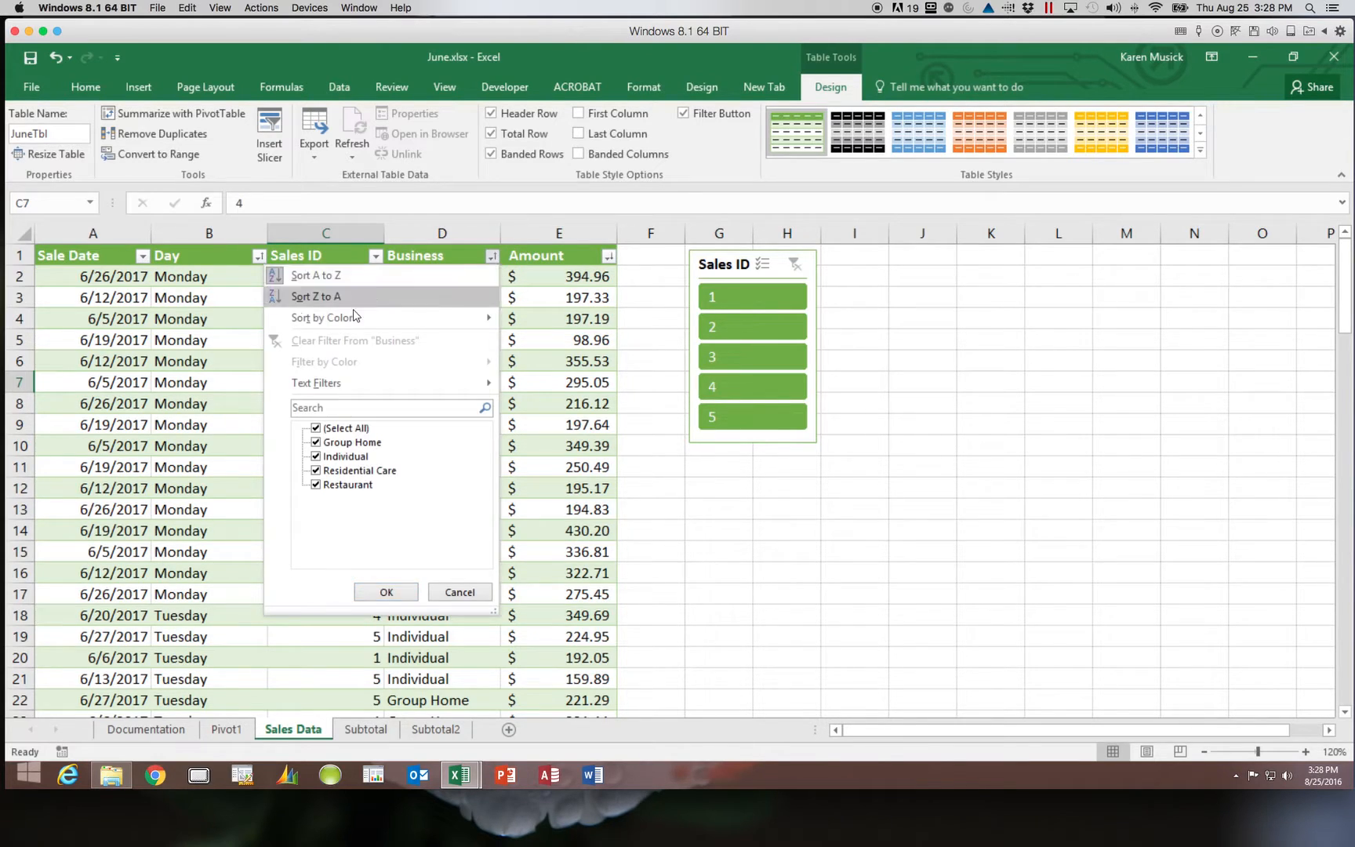
click(437, 593)
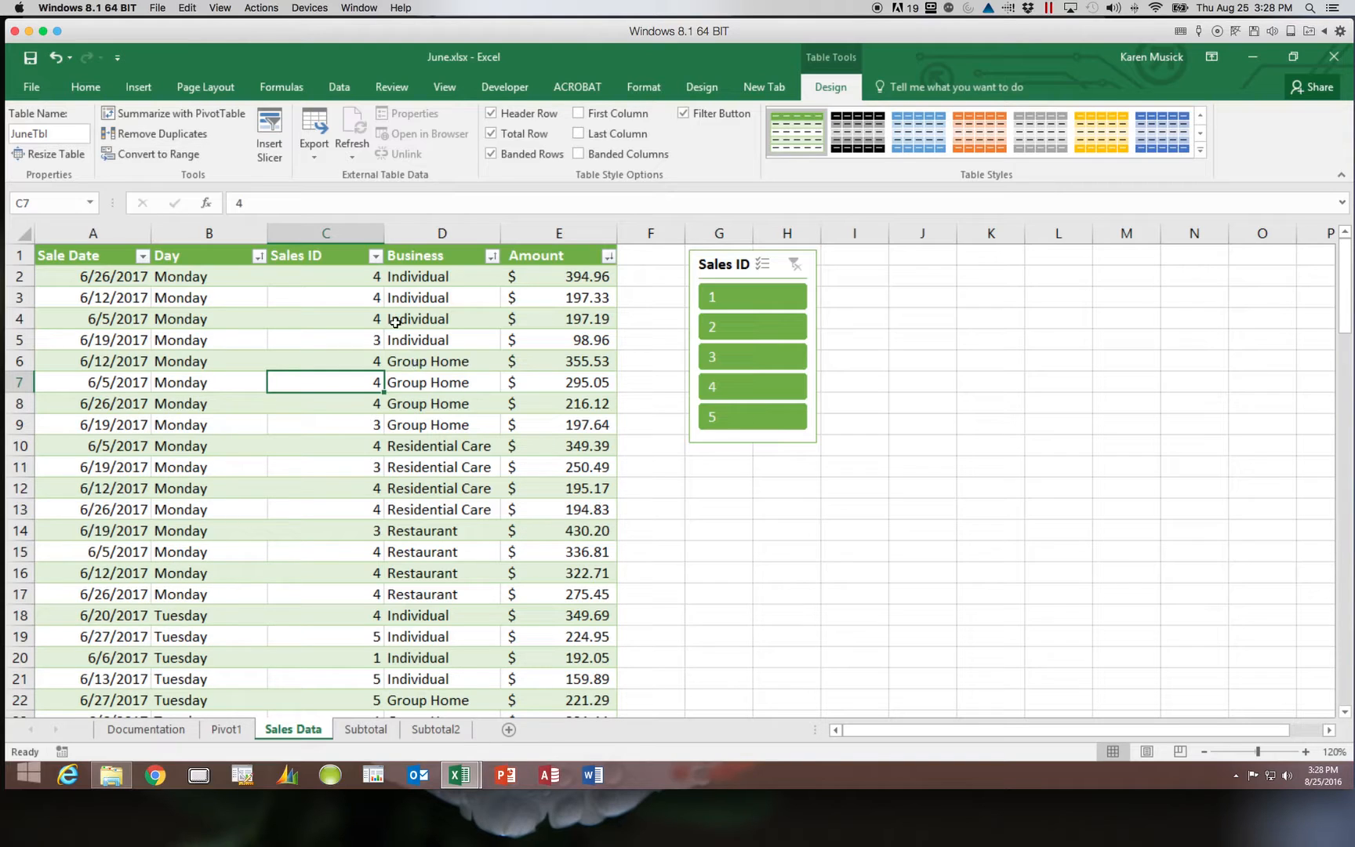
Step: Bring up the recommended PivotTables for the sales table and dismiss the antivirus pop-up
click(138, 87)
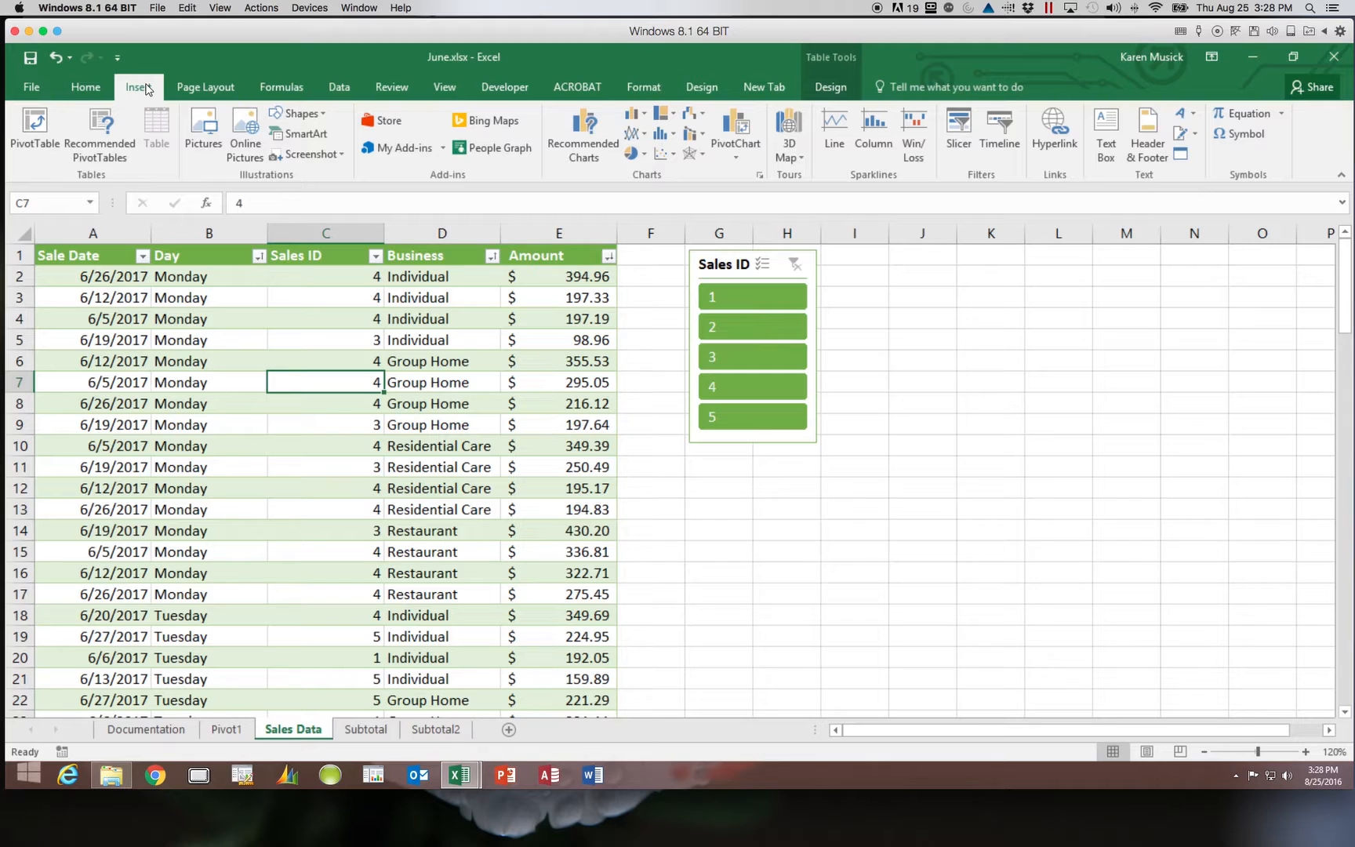
click(101, 137)
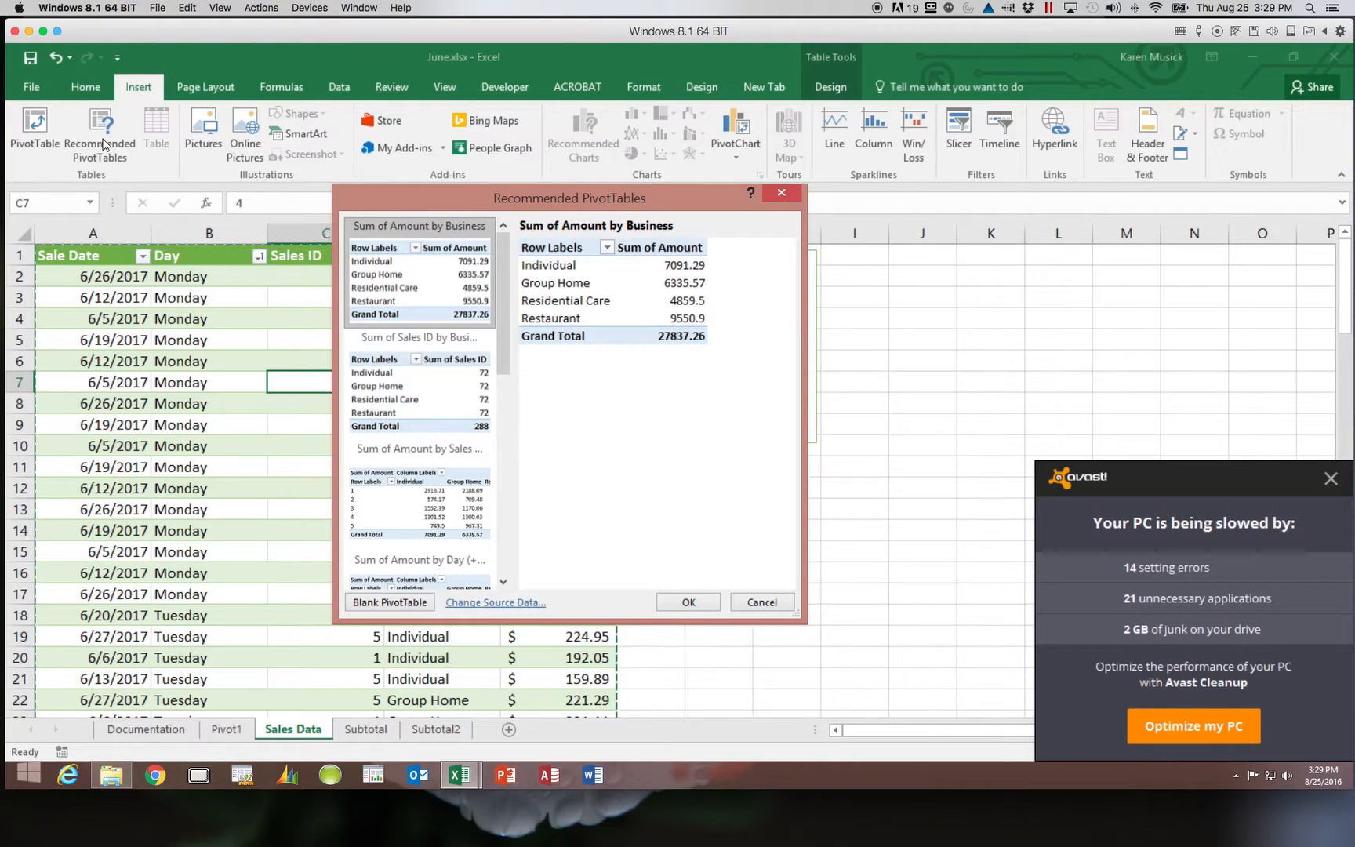
scroll(104, 144, down, 3)
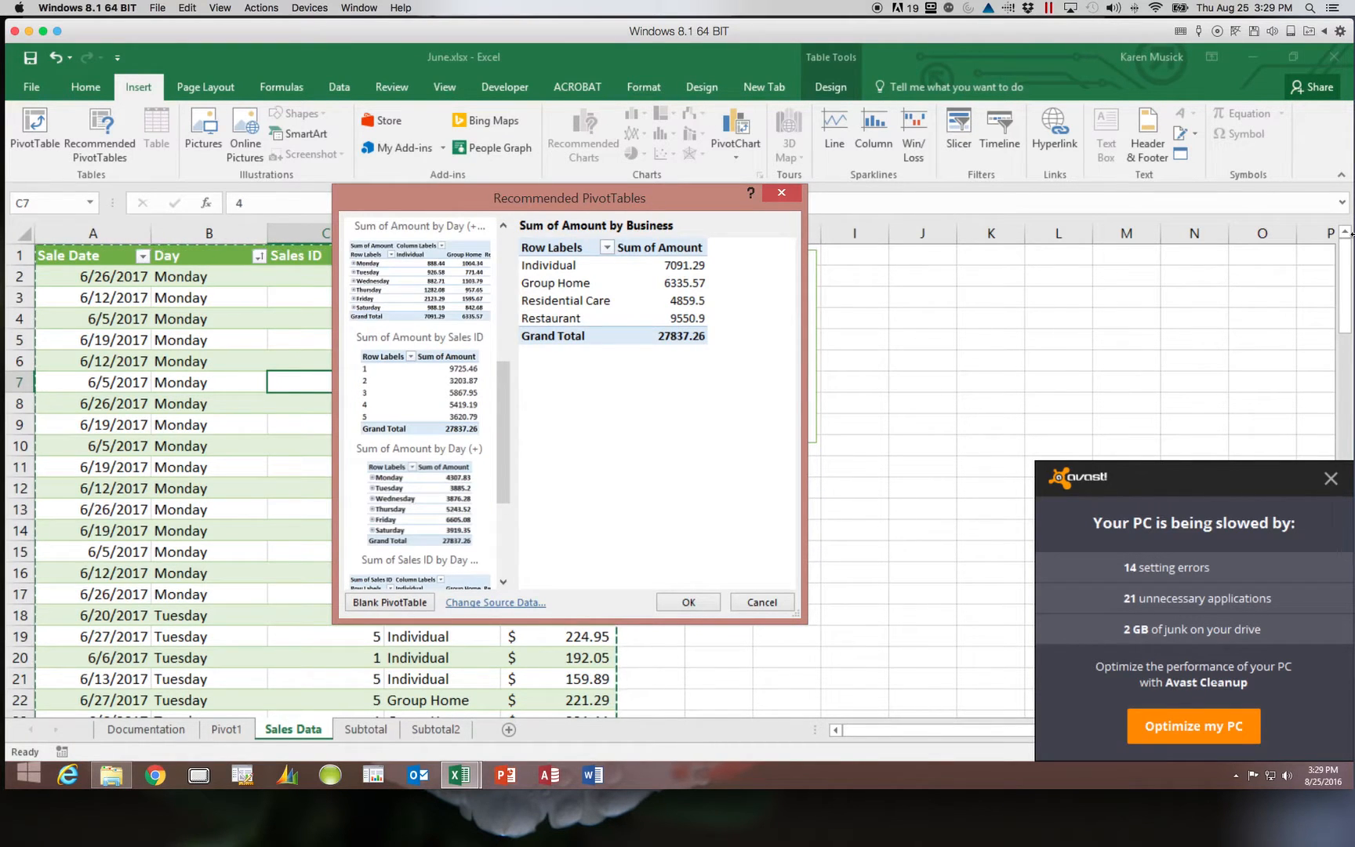
click(1331, 479)
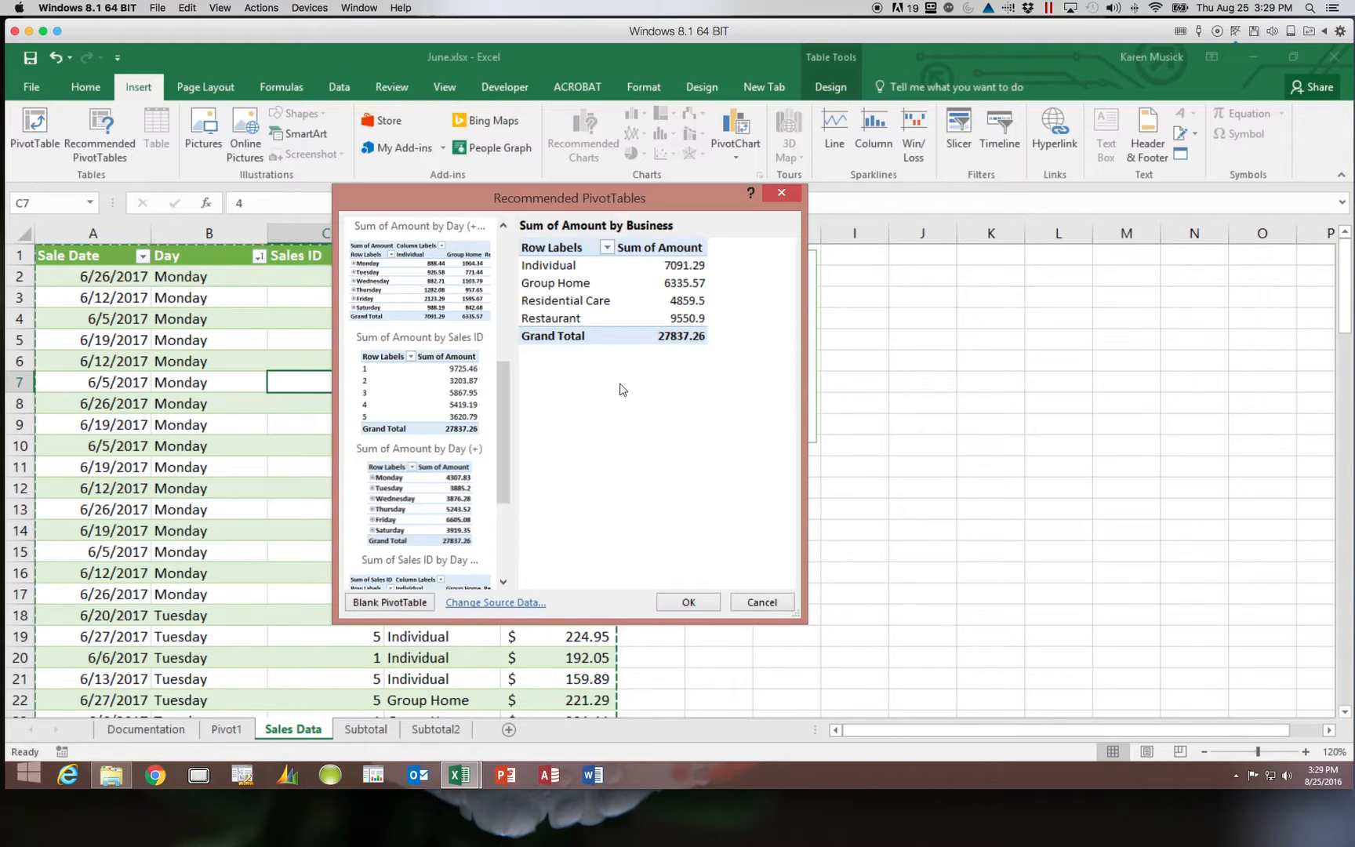
scroll(619, 372, down, 3)
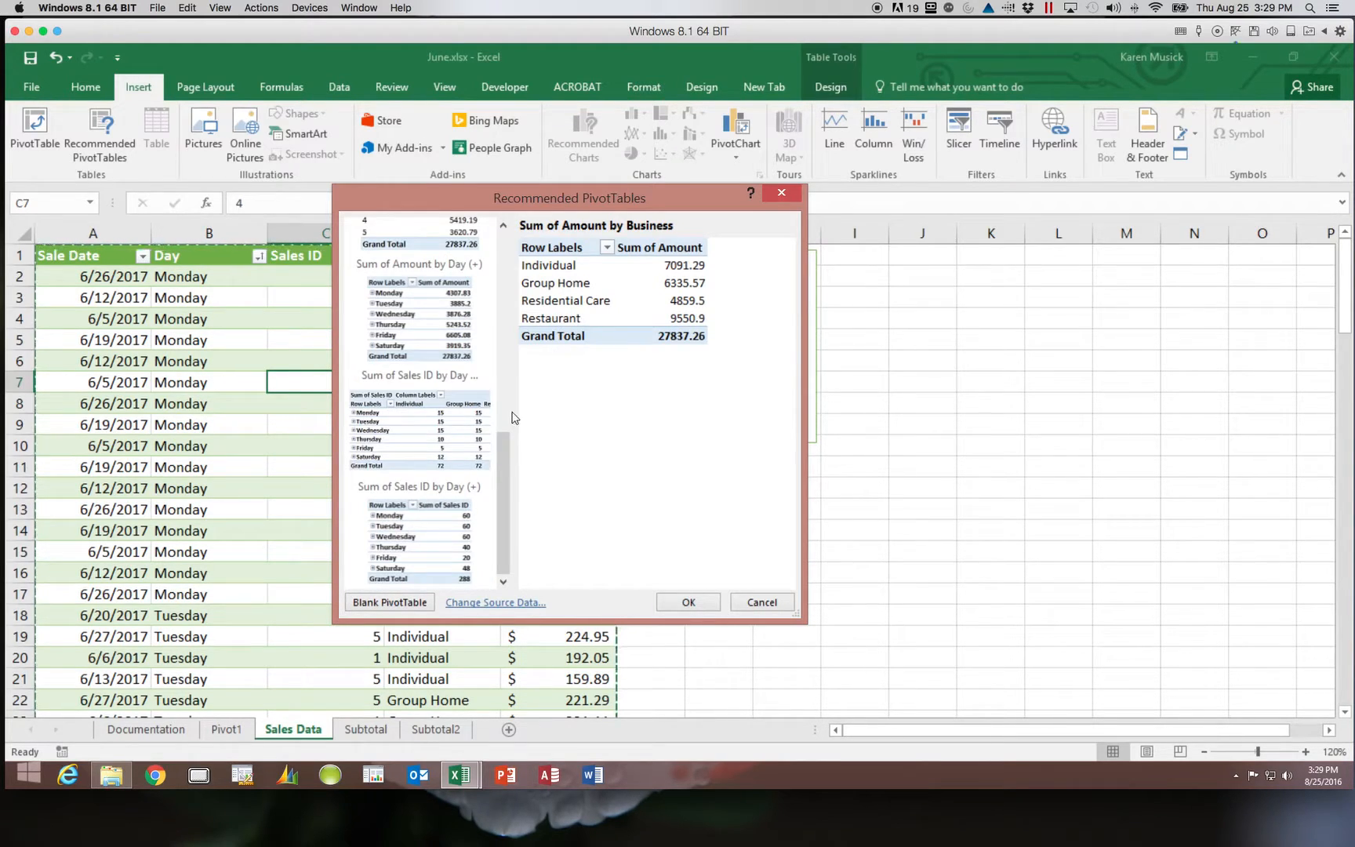
Step: Preview the recommended layouts Sum of Amount by Sales ID and Sum of Amount by Sales ID and Business
click(436, 249)
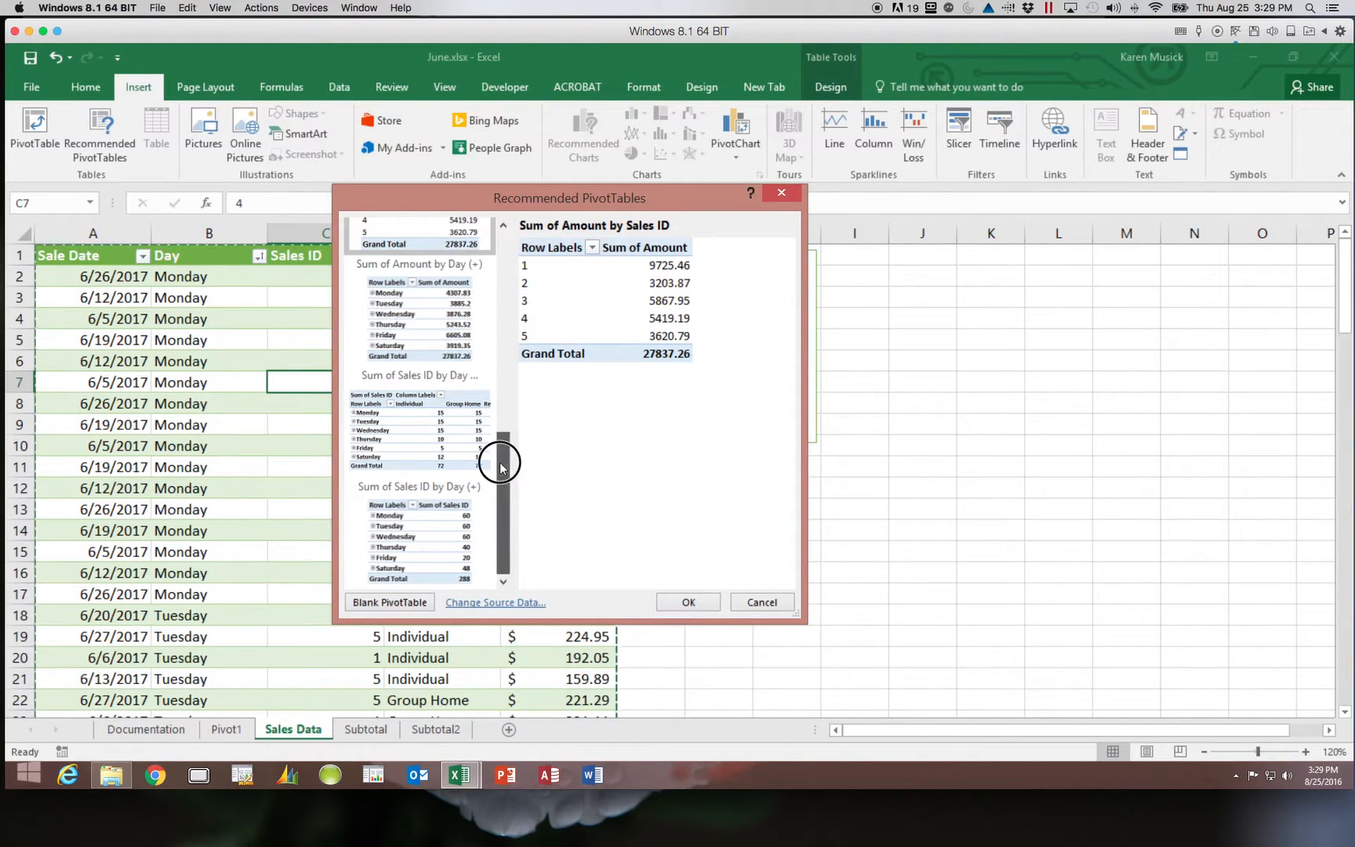
drag(502, 454, 532, 329)
click(429, 357)
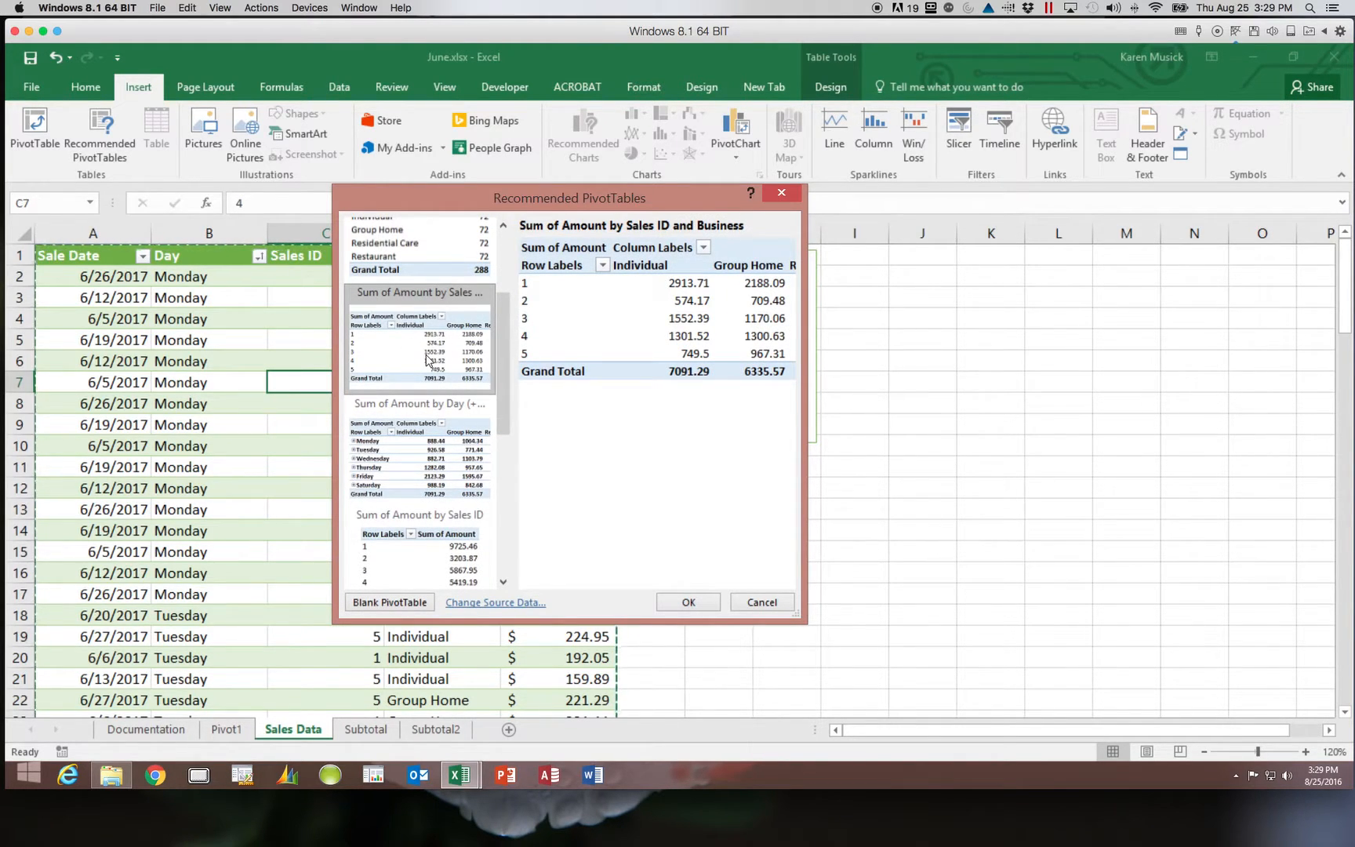
drag(506, 353, 525, 247)
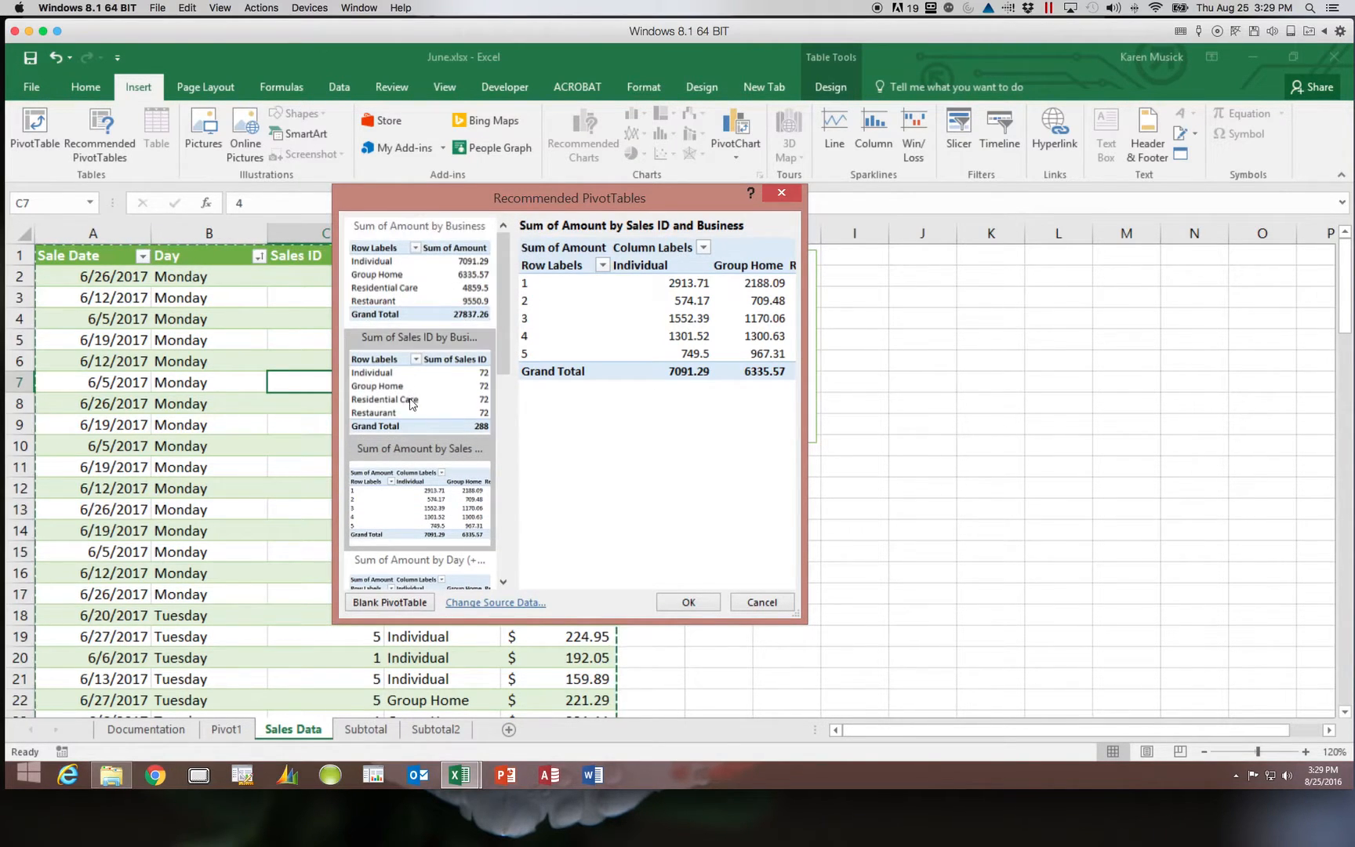
click(503, 582)
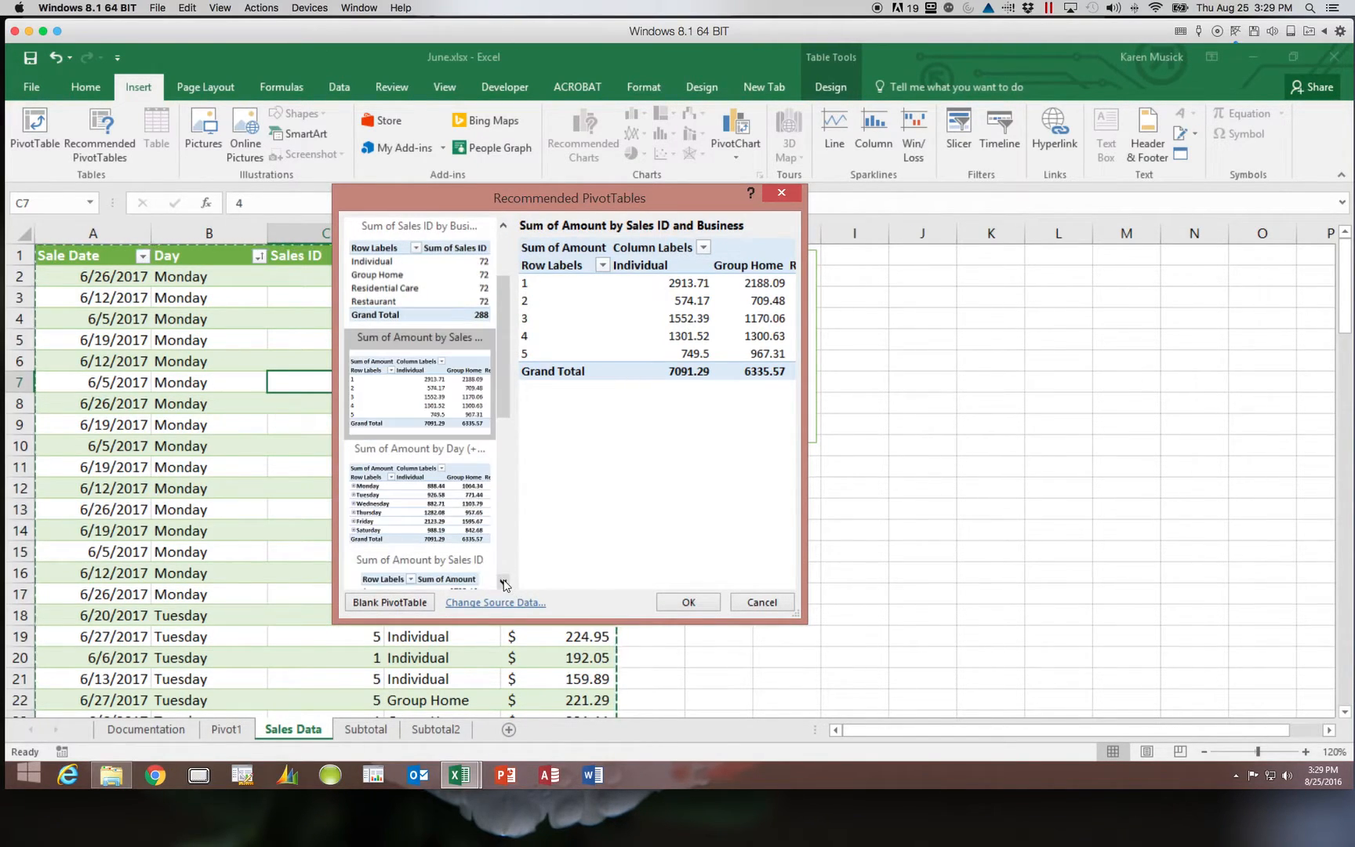
click(502, 582)
click(503, 581)
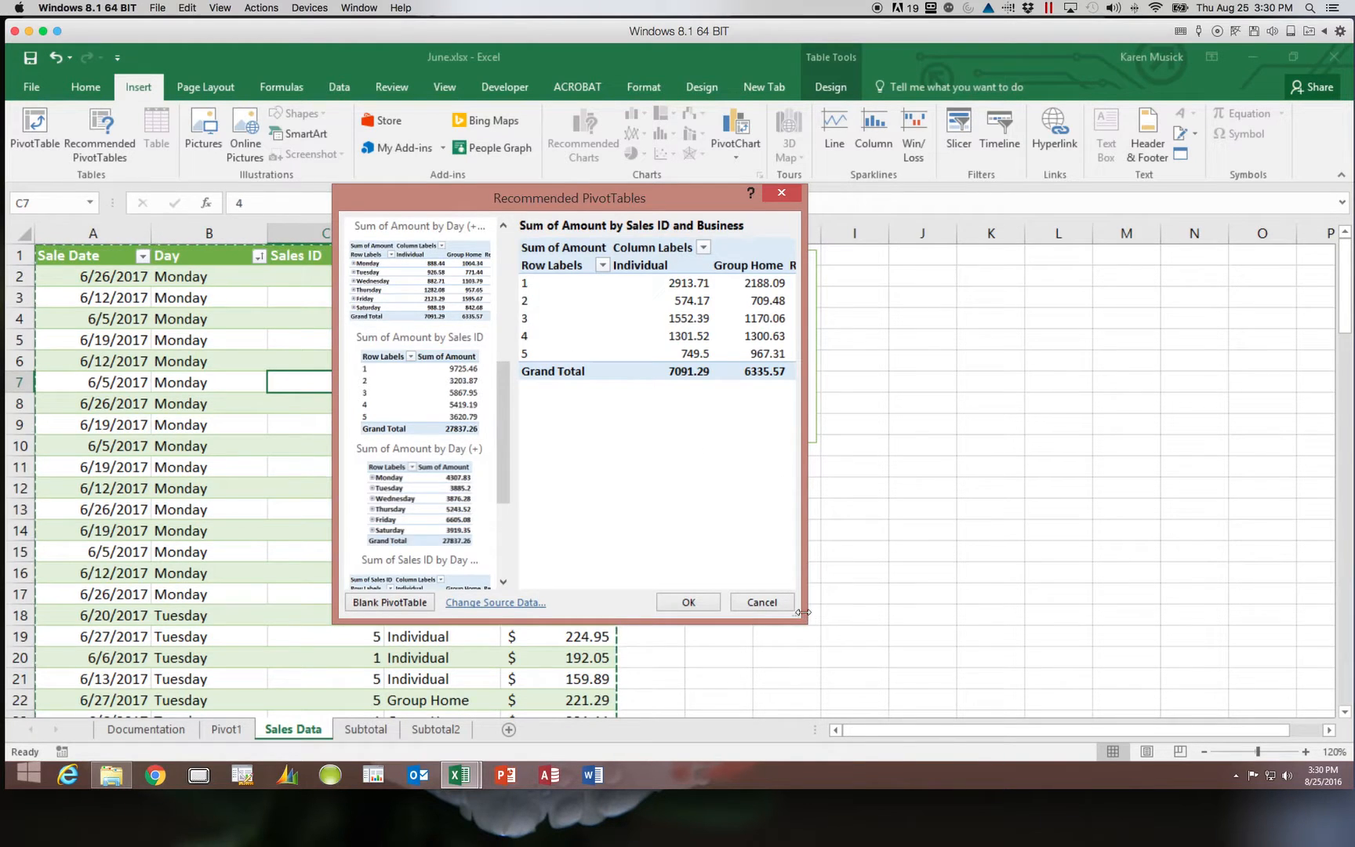
Step: Widen the recommendations dialog to enlarge the preview and look through the suggested PivotTables
drag(804, 611, 998, 660)
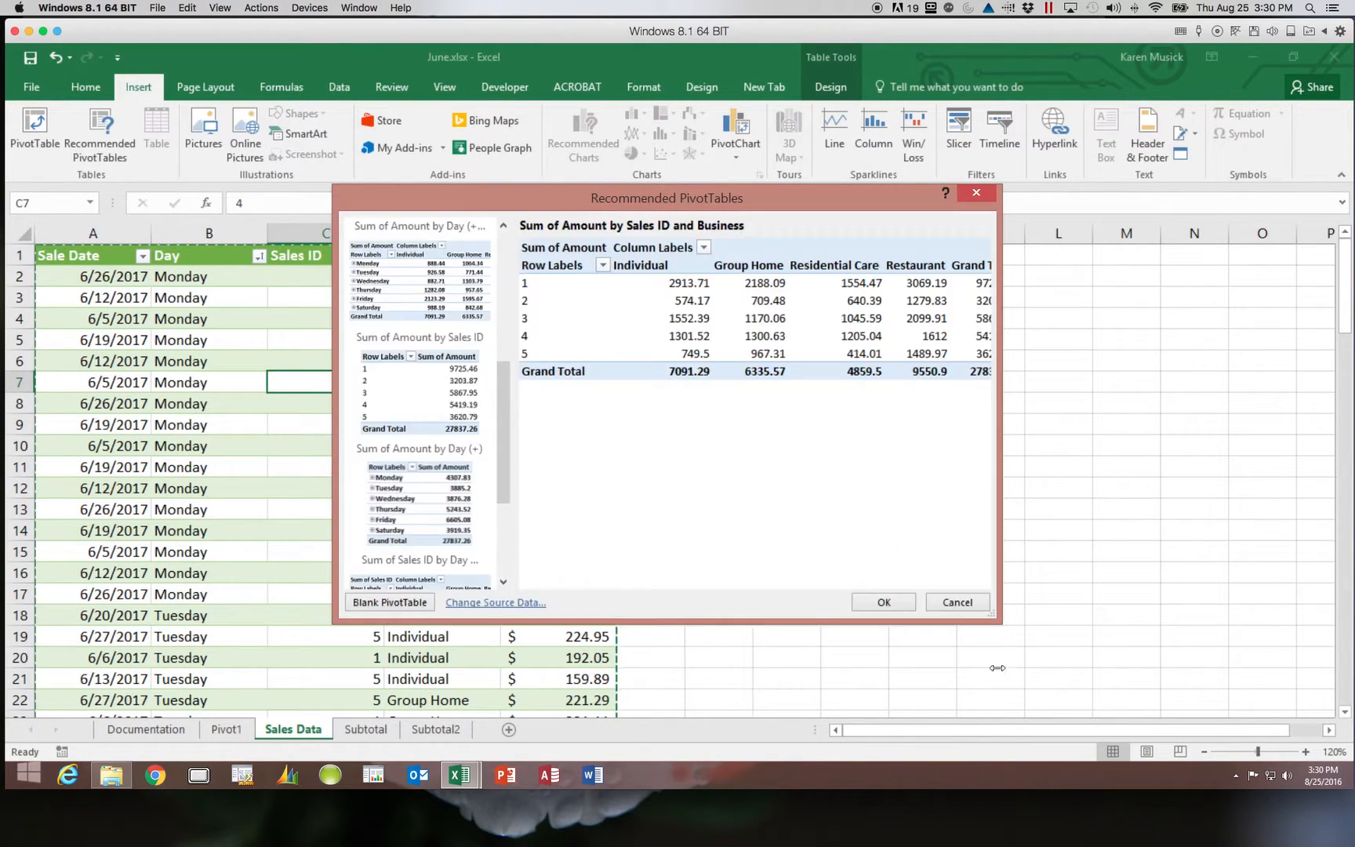
drag(507, 475, 515, 345)
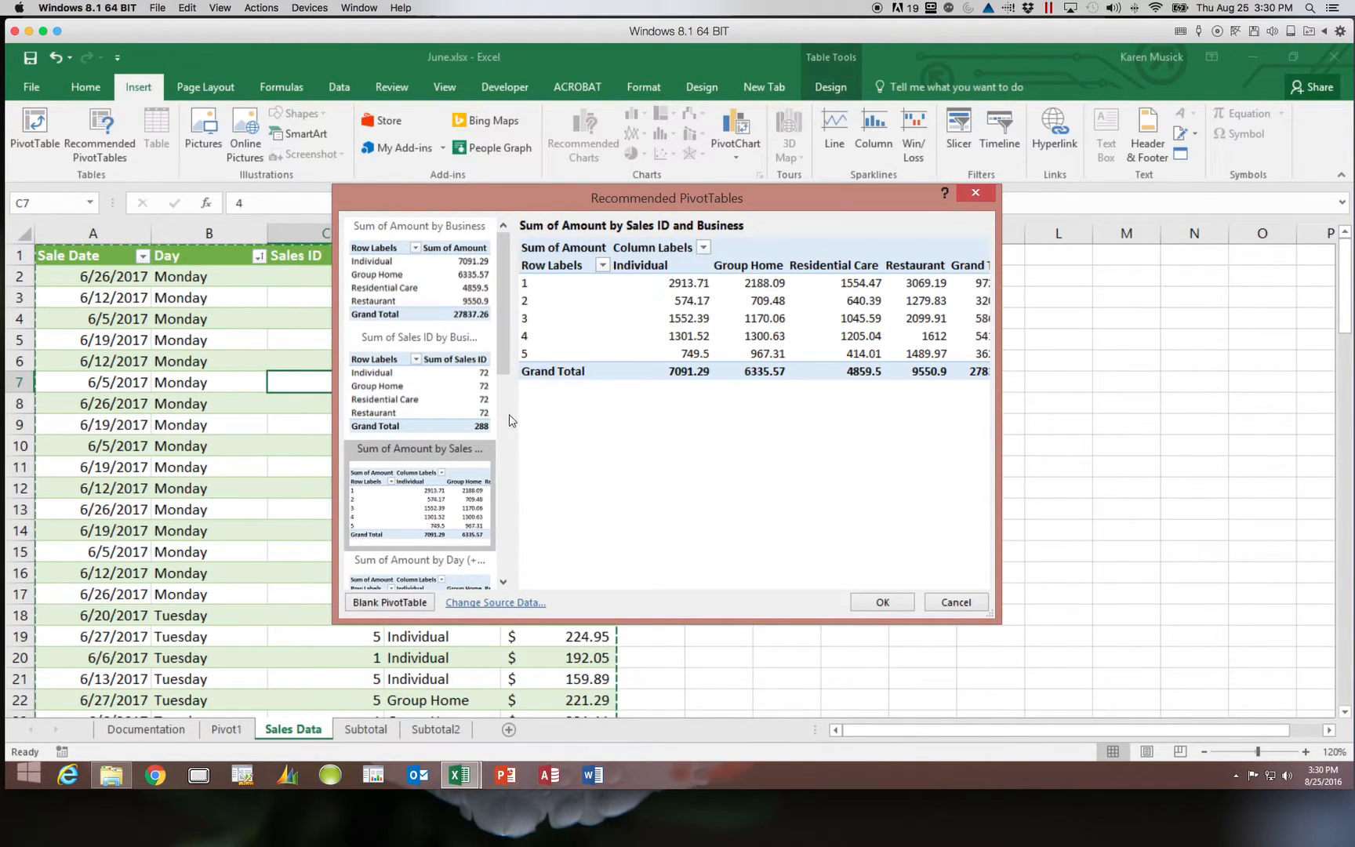
click(504, 583)
click(503, 583)
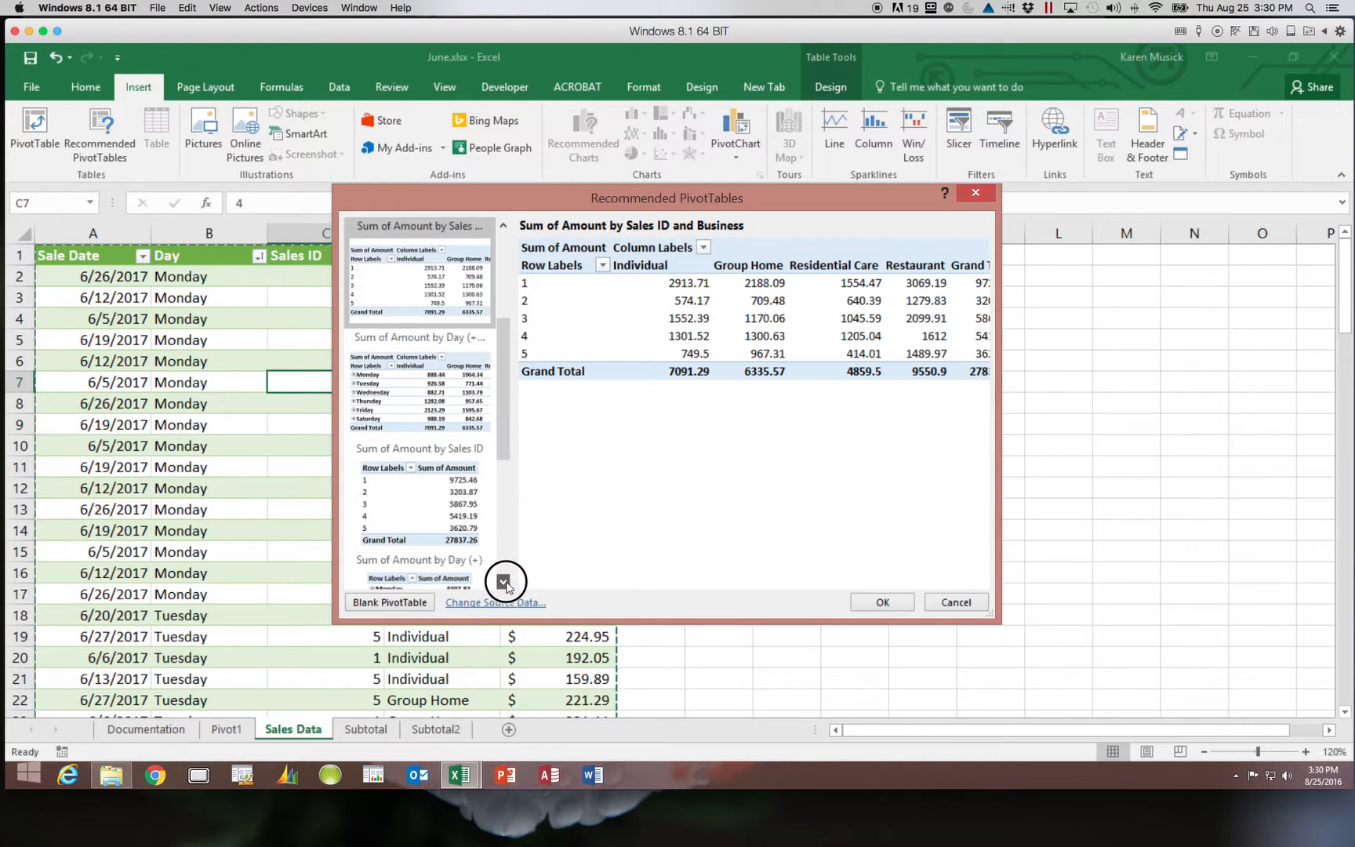
click(504, 583)
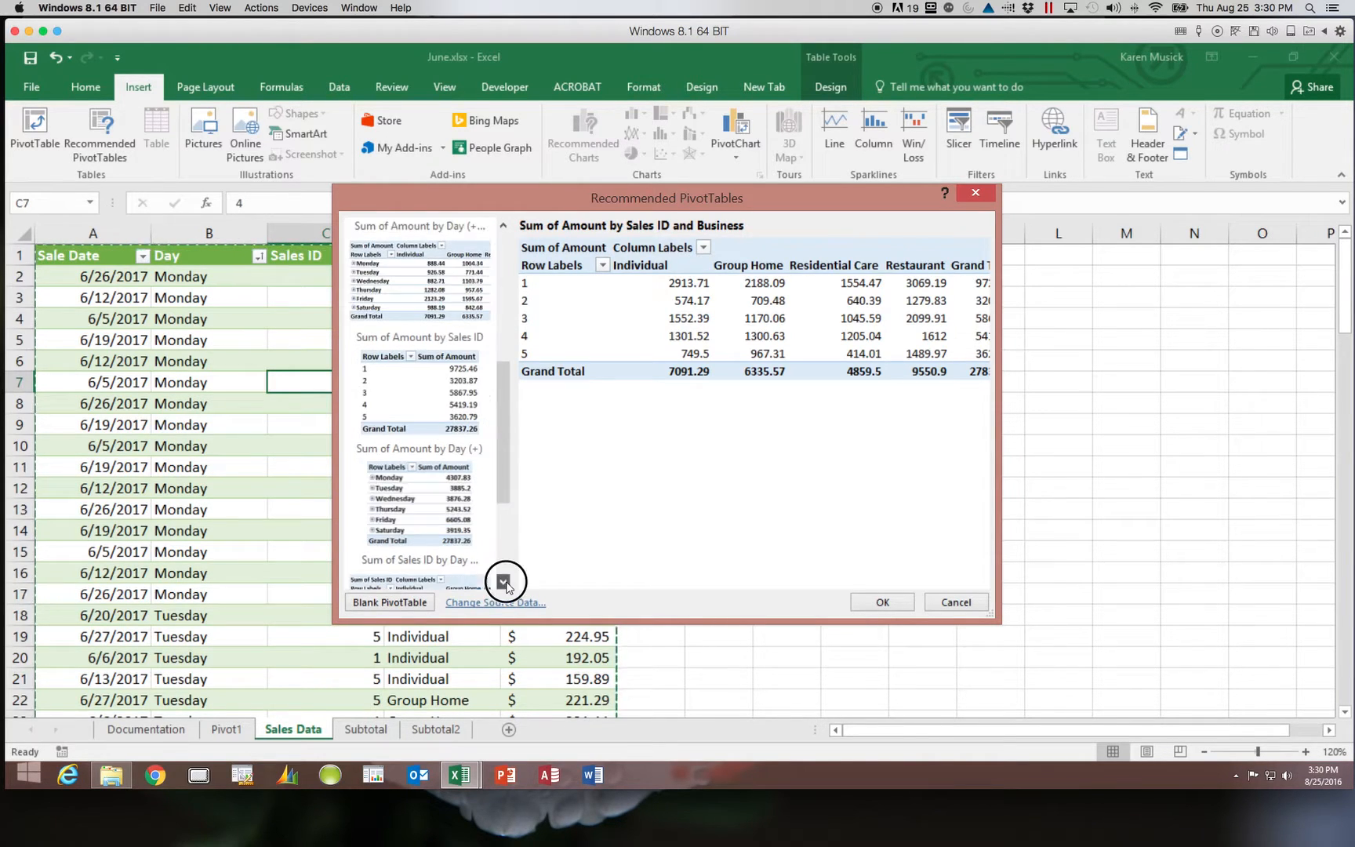
Step: Compare the Sales ID and Day (+) and Business previews, and insert the recommended Sum of Amount by Day (+) PivotTable
click(464, 390)
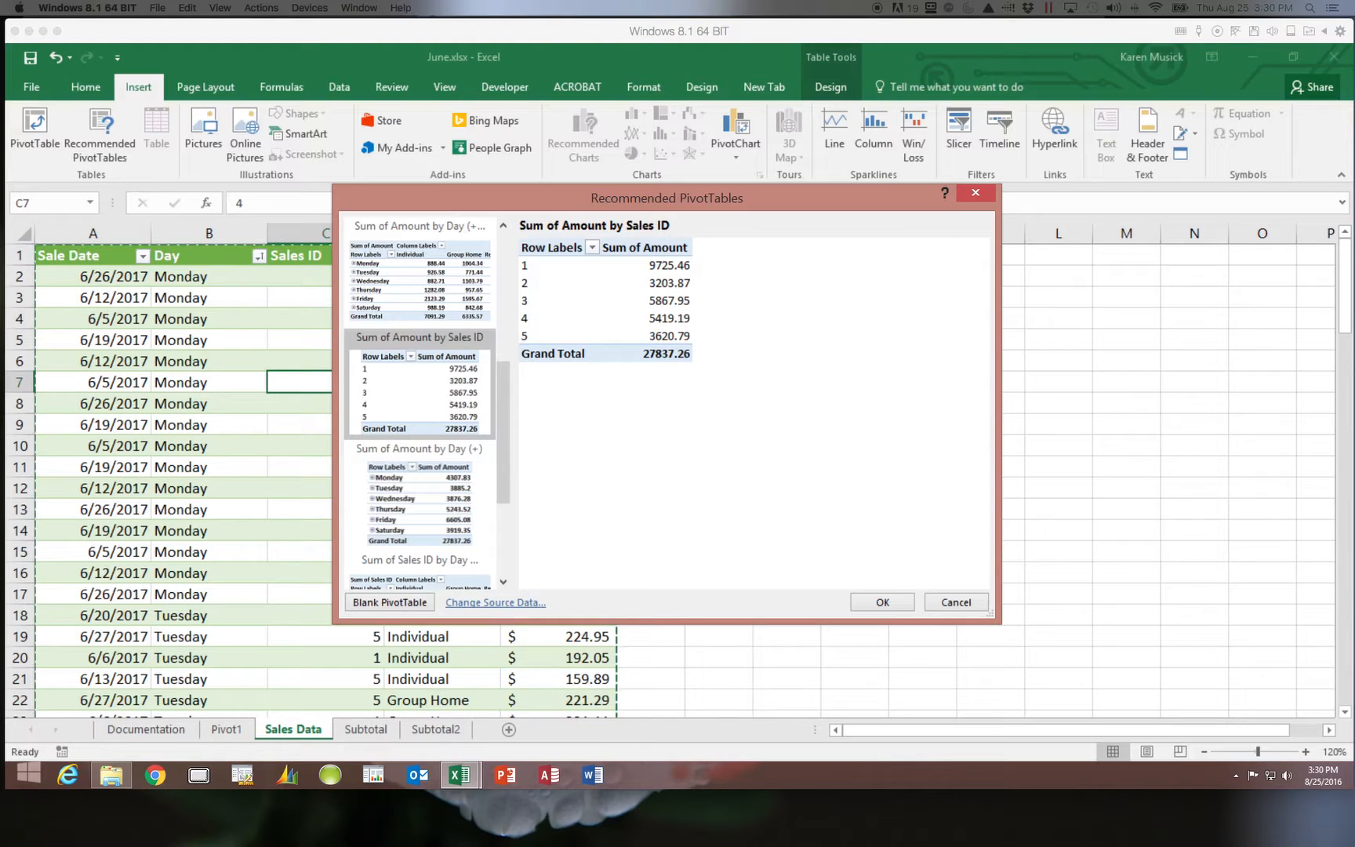
click(392, 305)
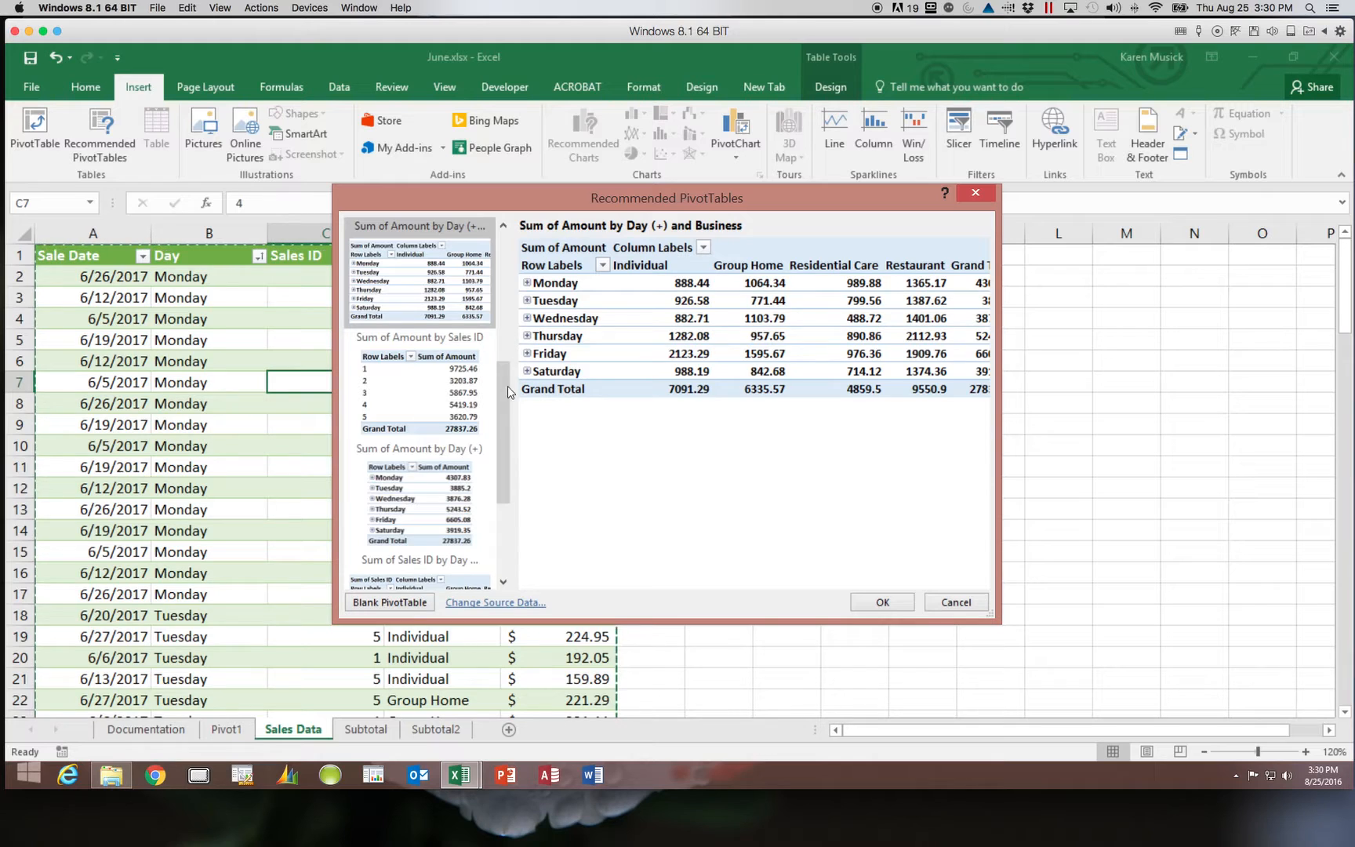
click(440, 500)
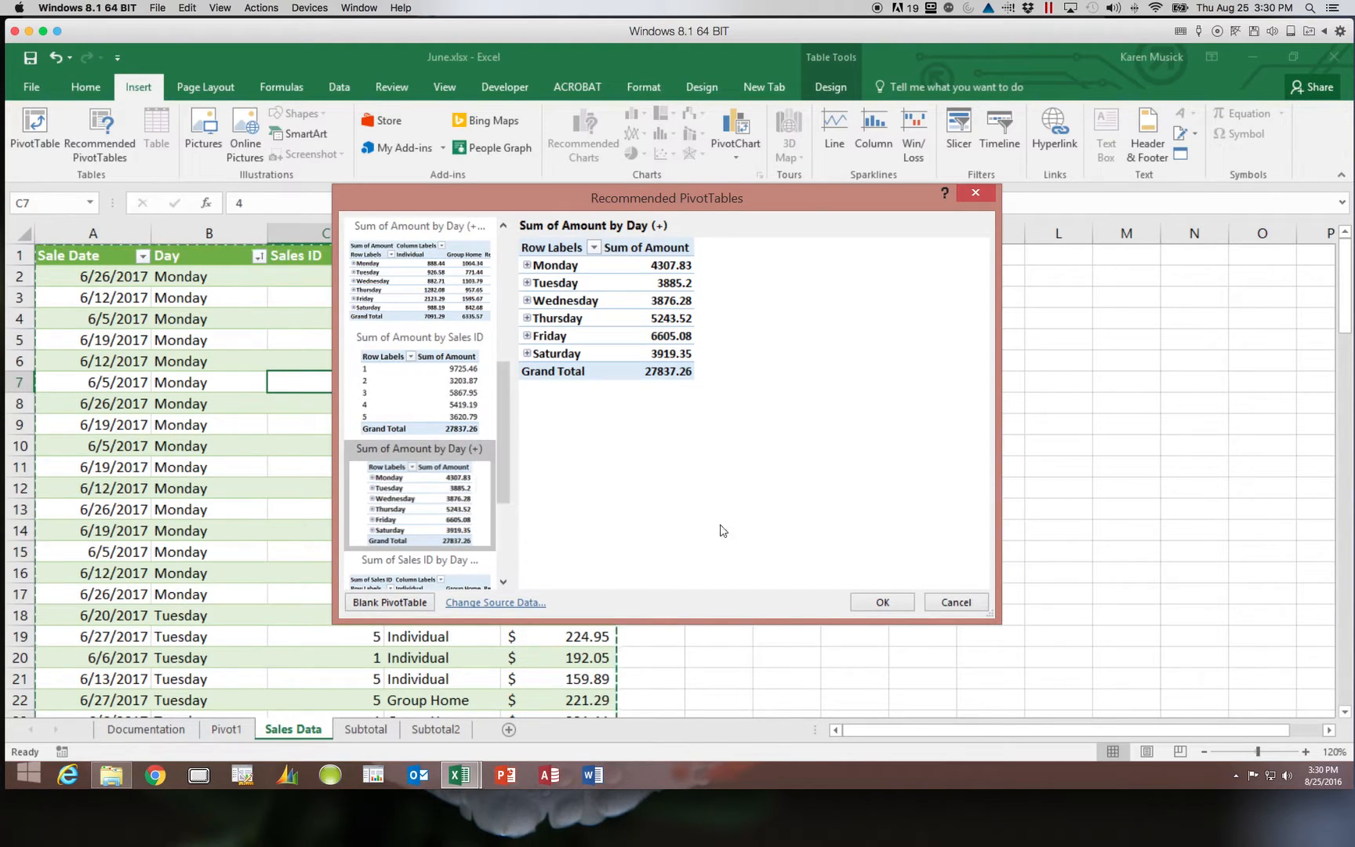
click(880, 602)
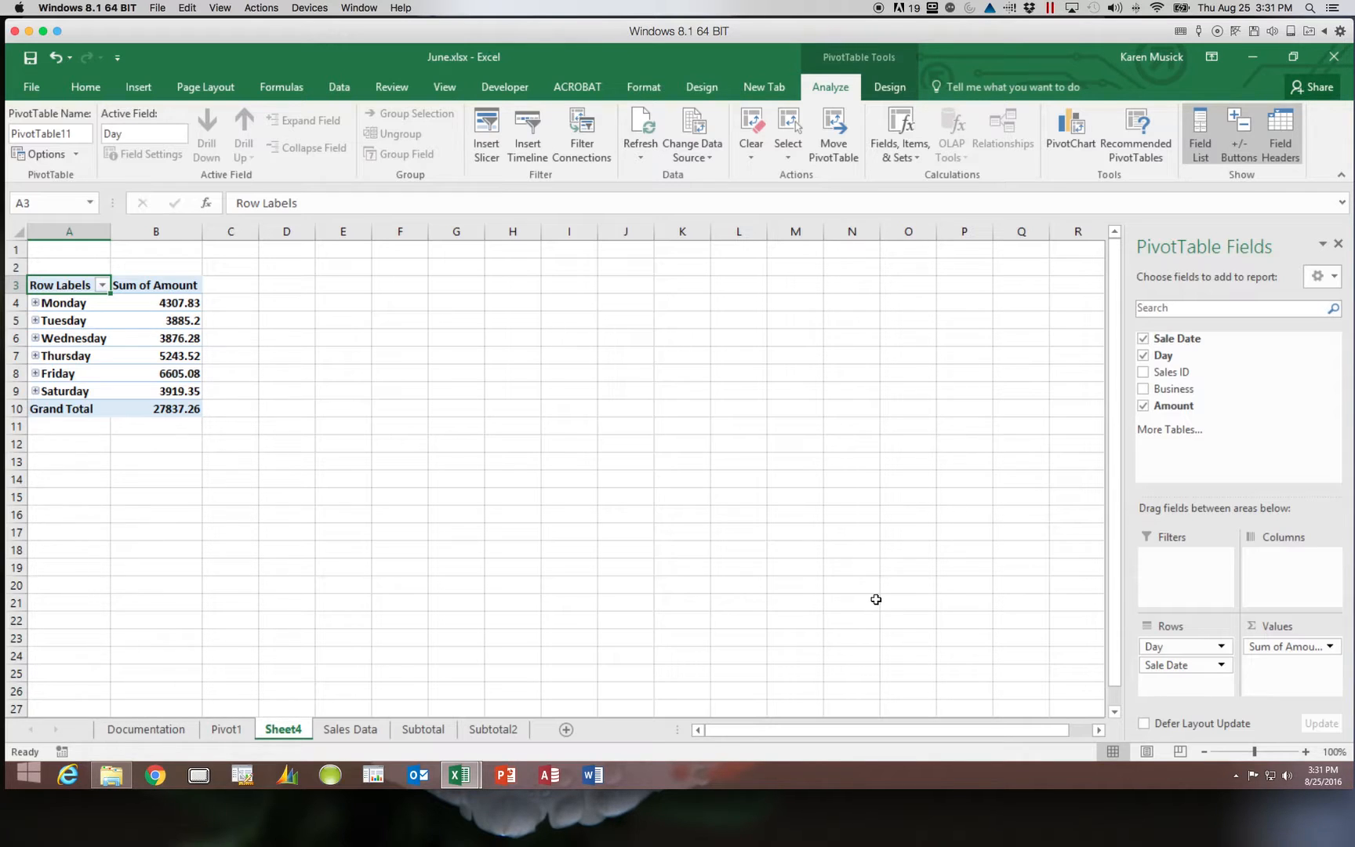
Step: Rename the new PivotTable's worksheet as Pivot2
scroll(876, 599, down, 1)
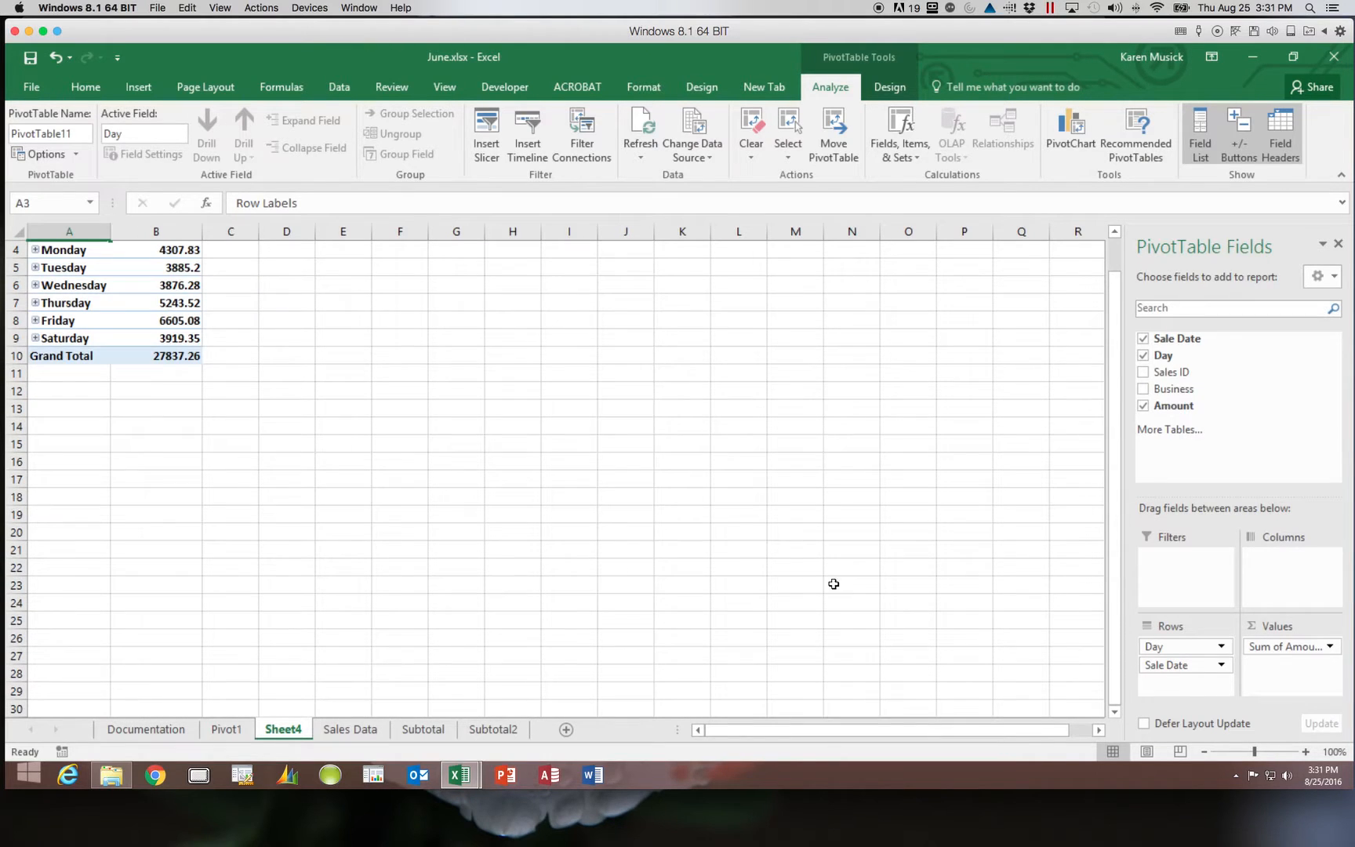
double_click(288, 732)
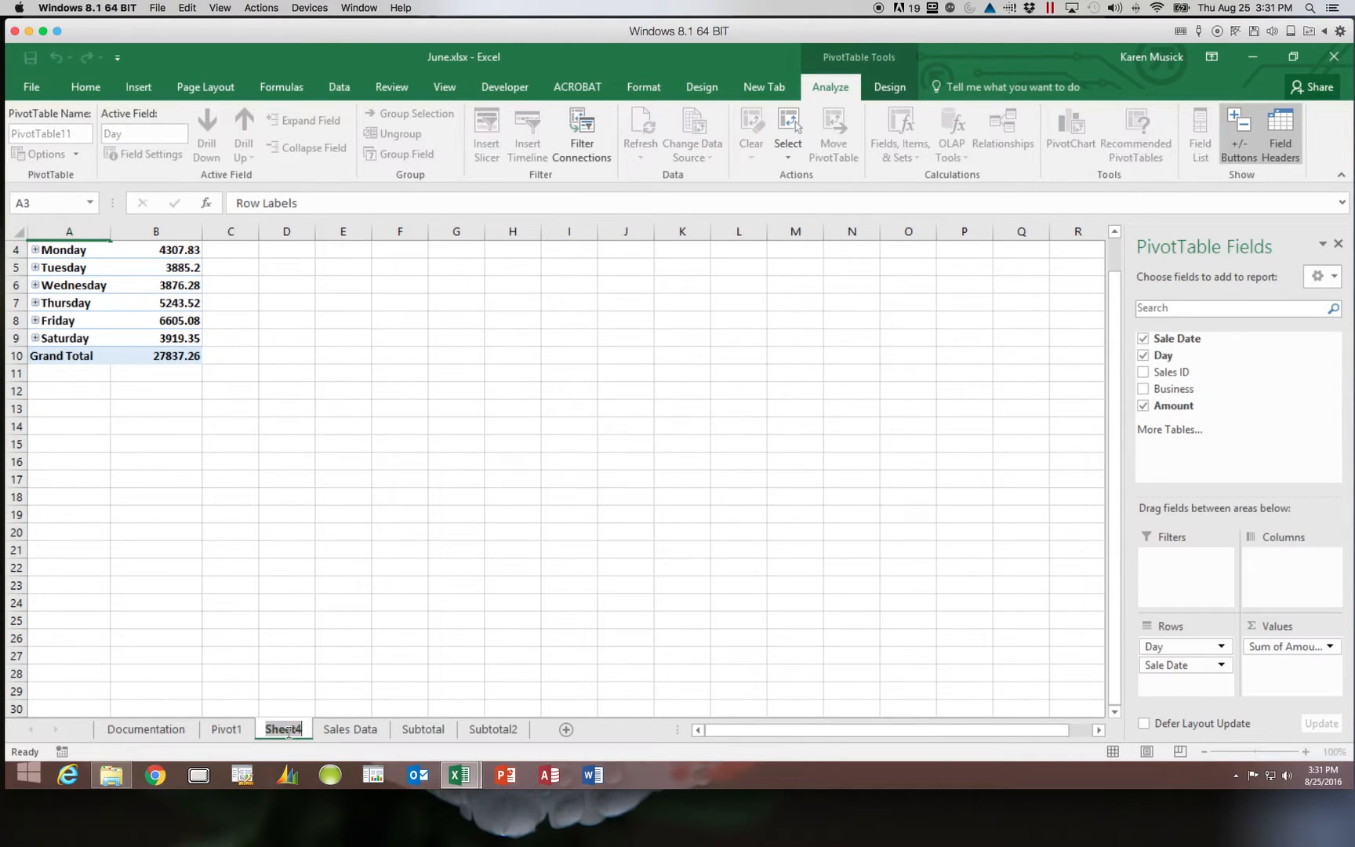
text(Pi)
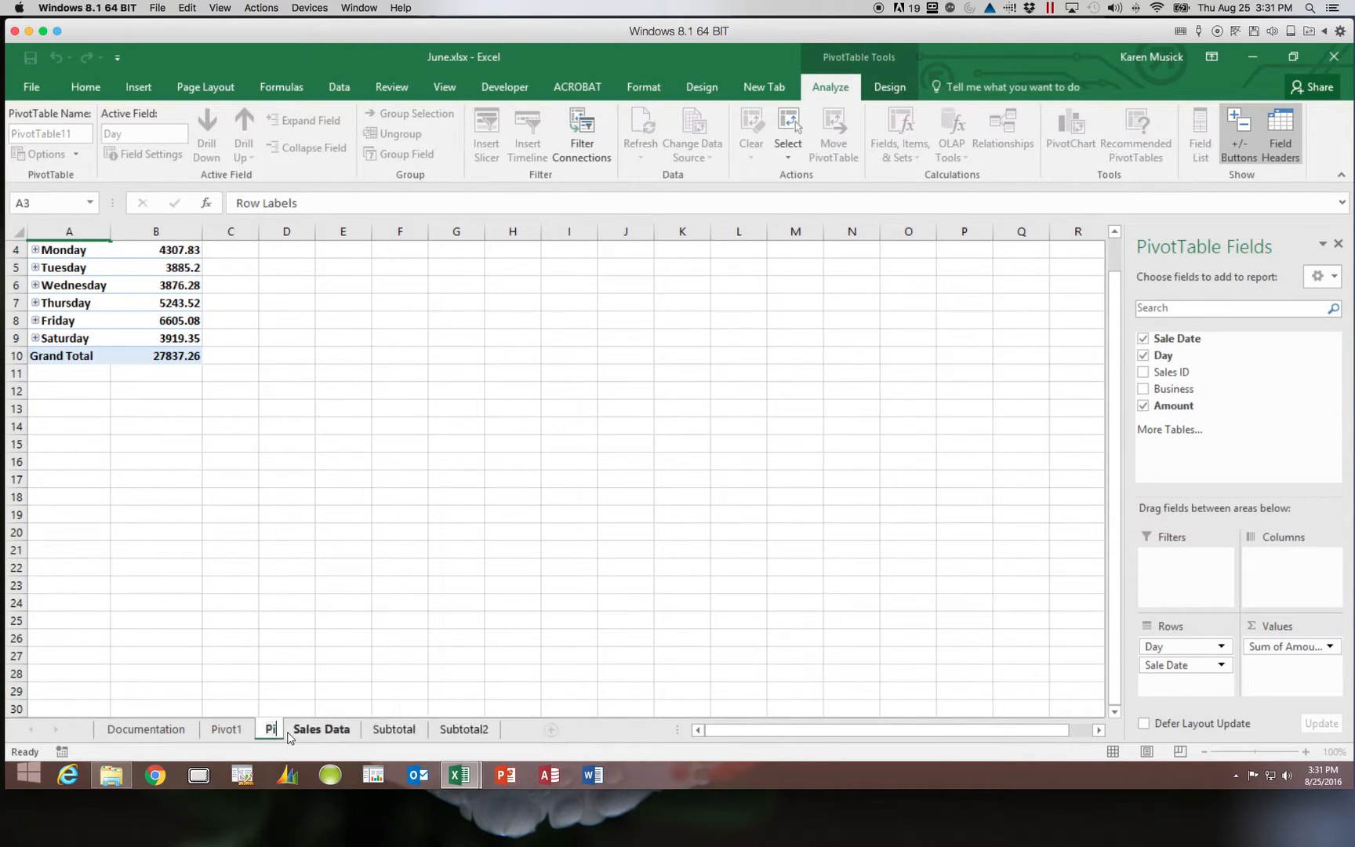
text(vot2)
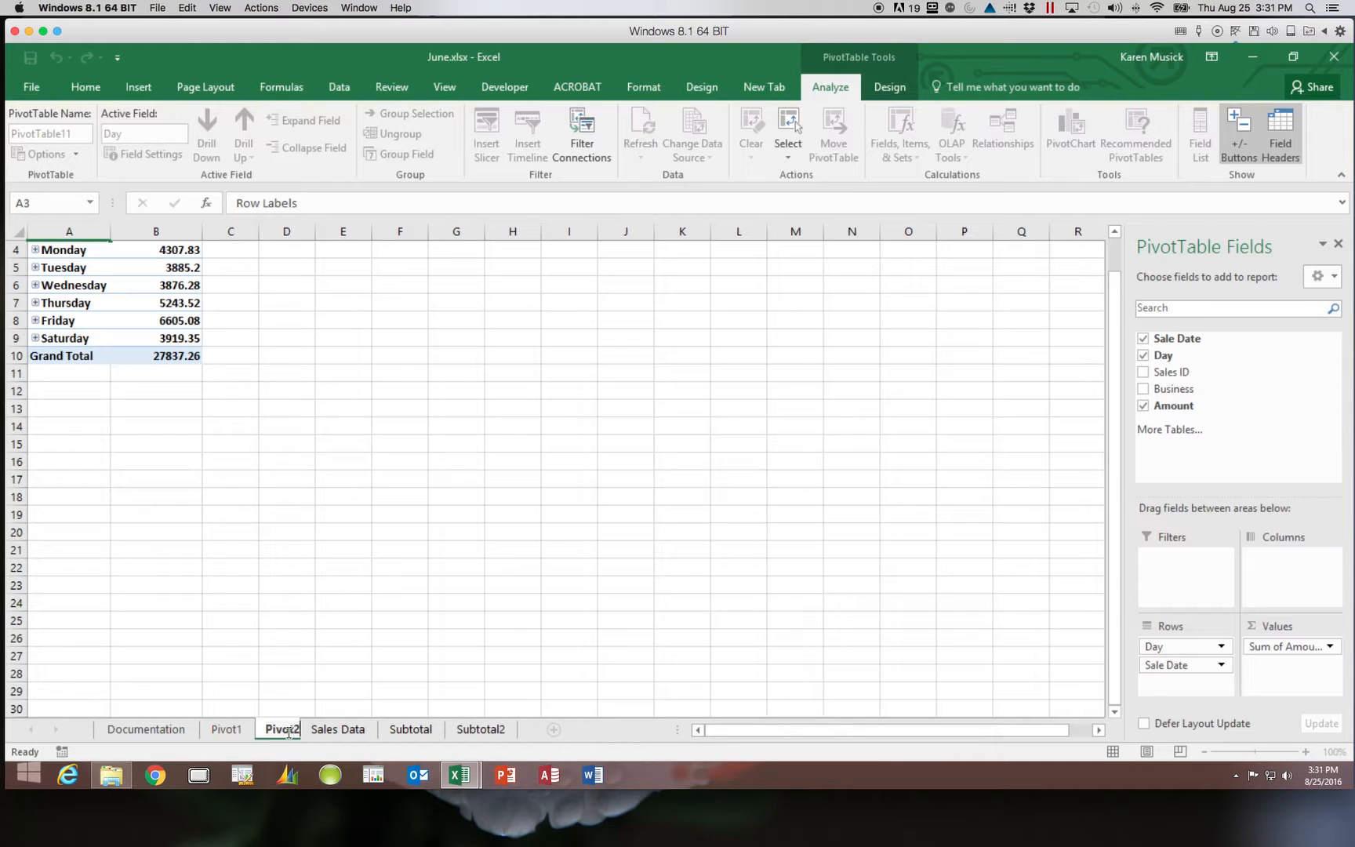
key(Return)
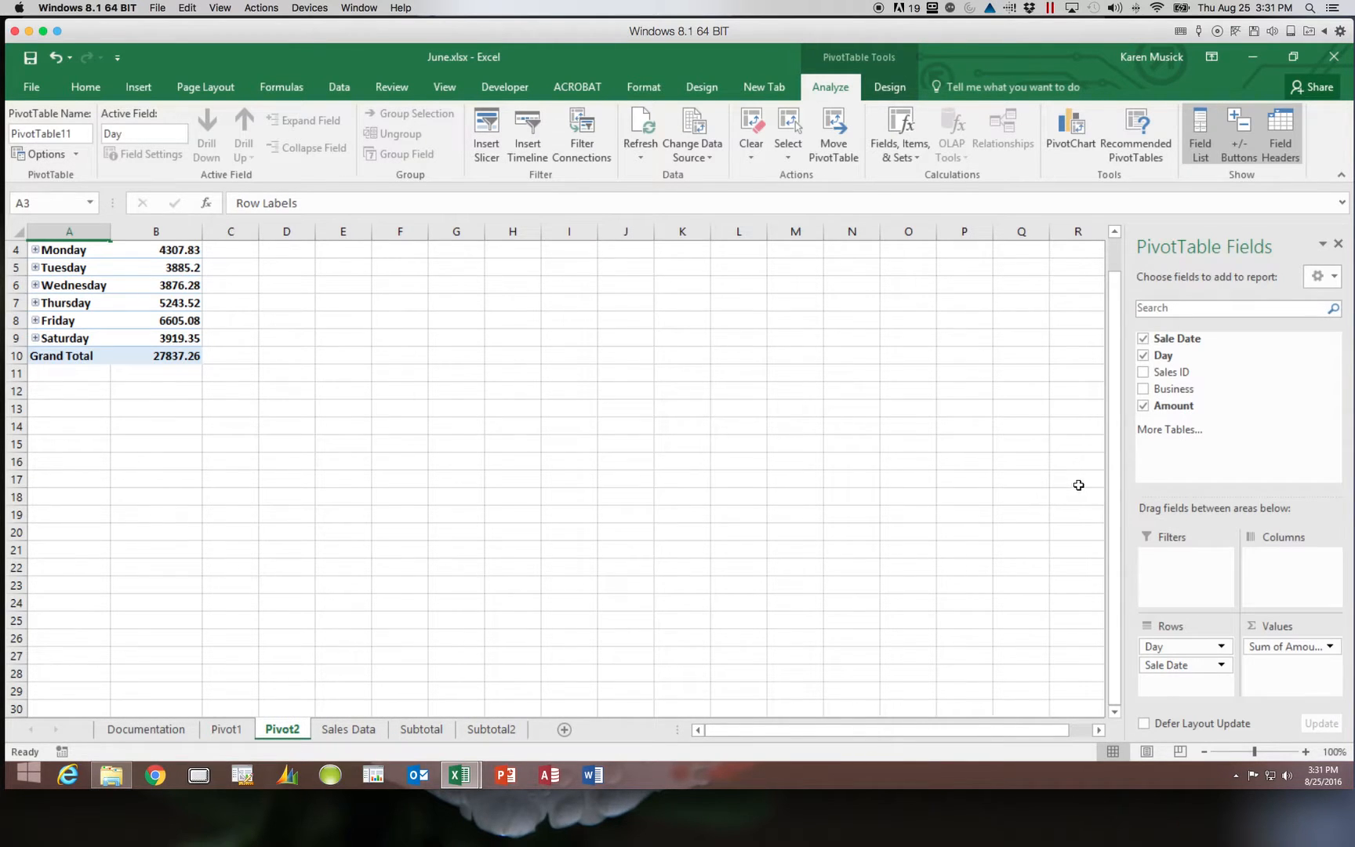
Step: Format the Sum of Amount value field as Currency with the $ symbol and 2 decimal places
drag(1113, 508, 1113, 398)
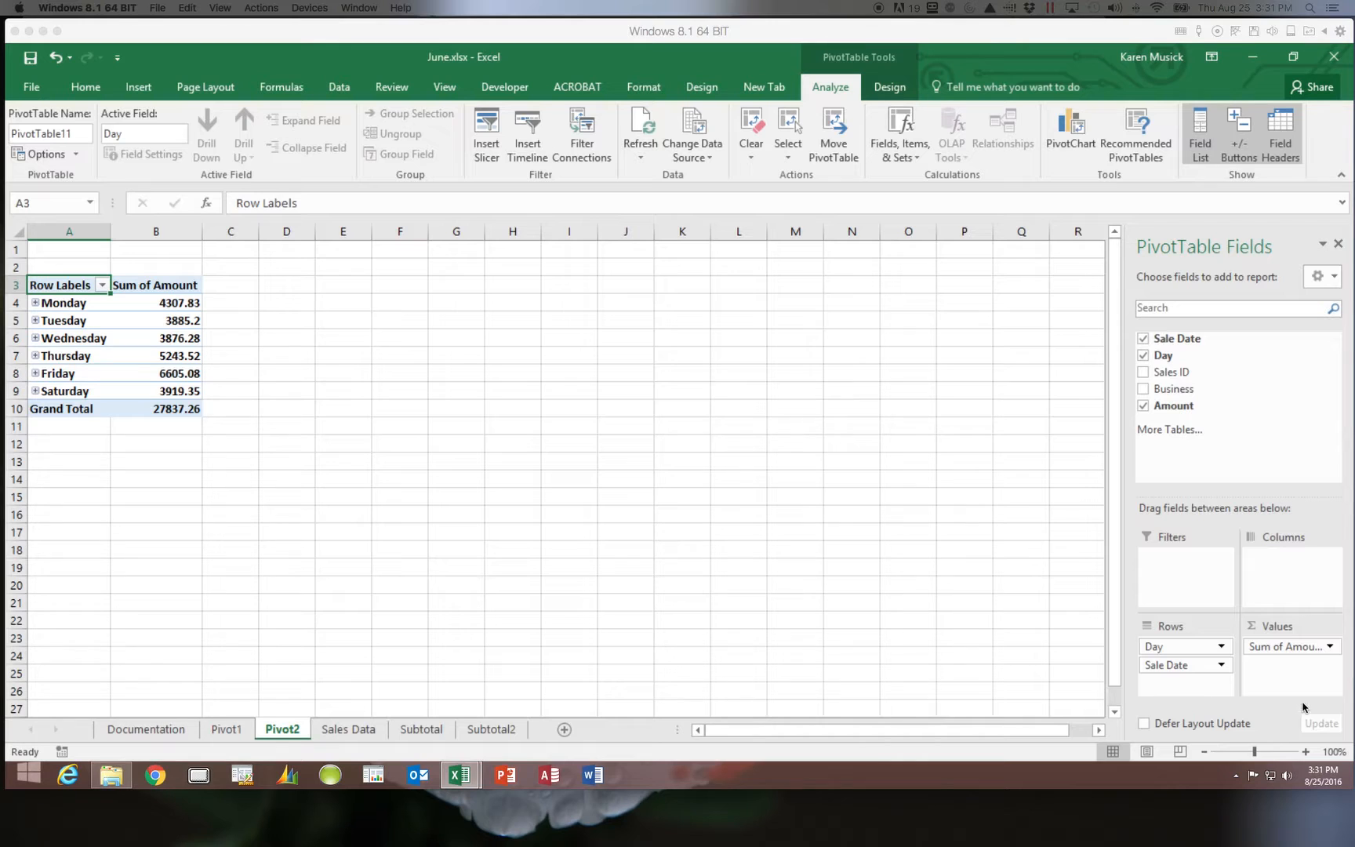
click(1331, 648)
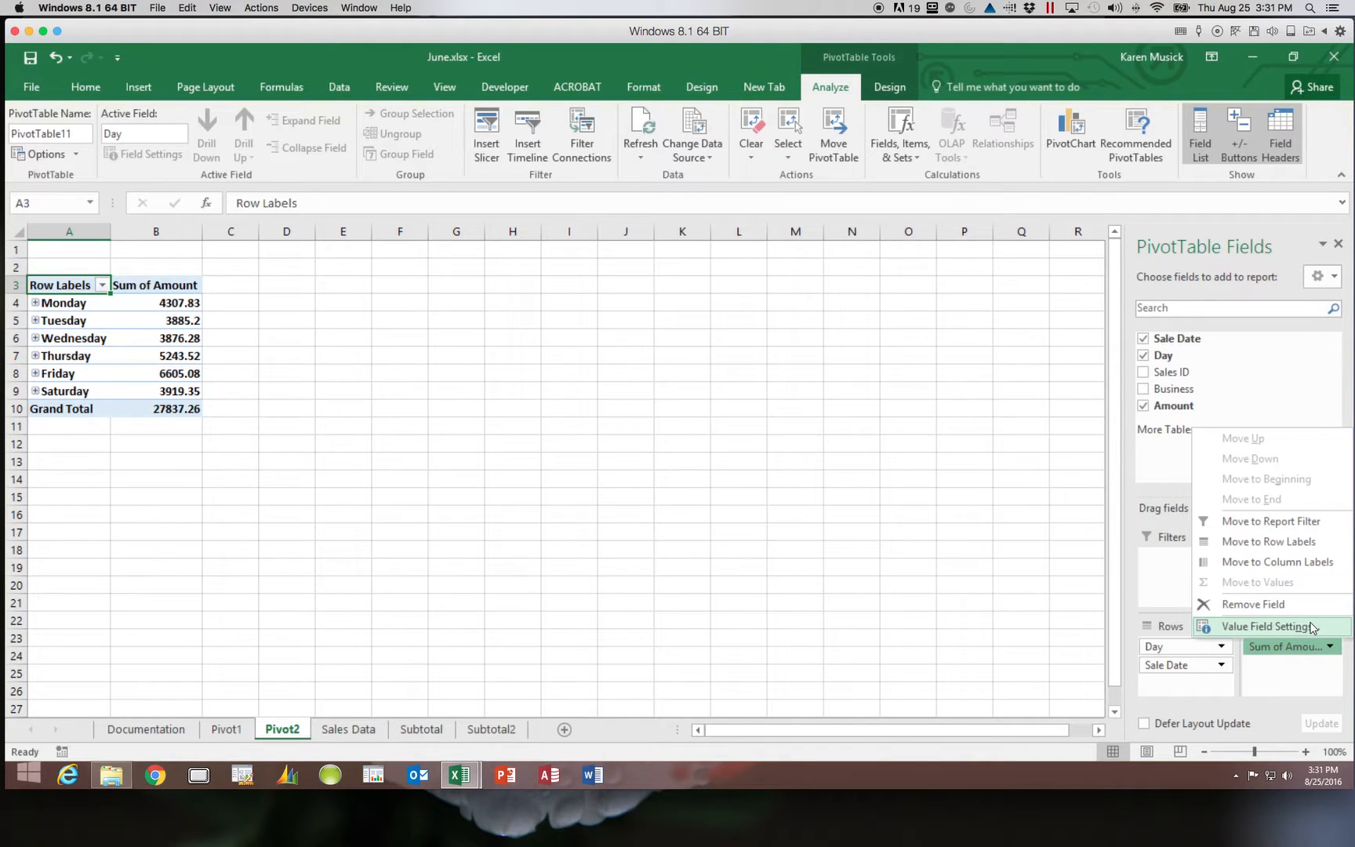
click(1311, 626)
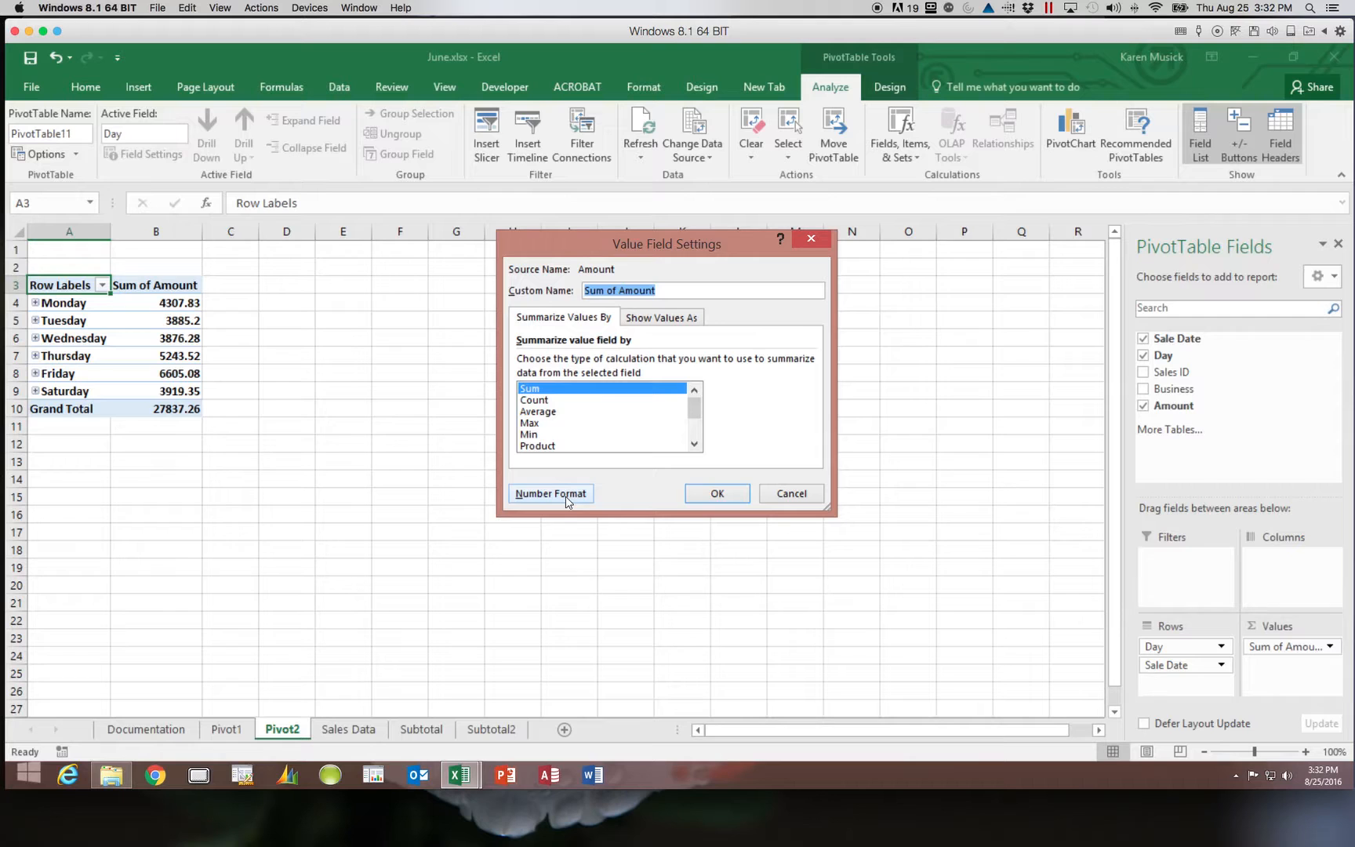
click(566, 498)
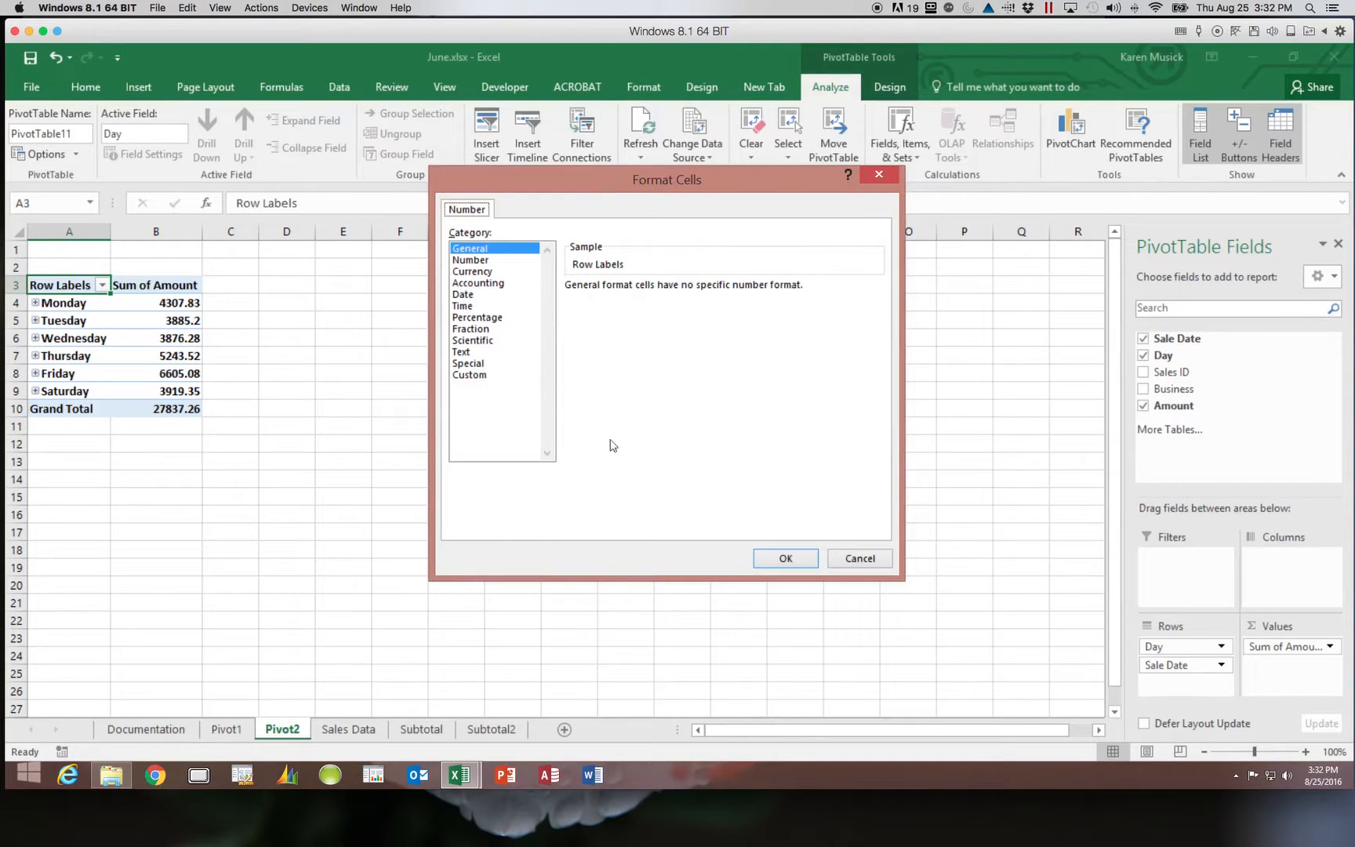
click(476, 271)
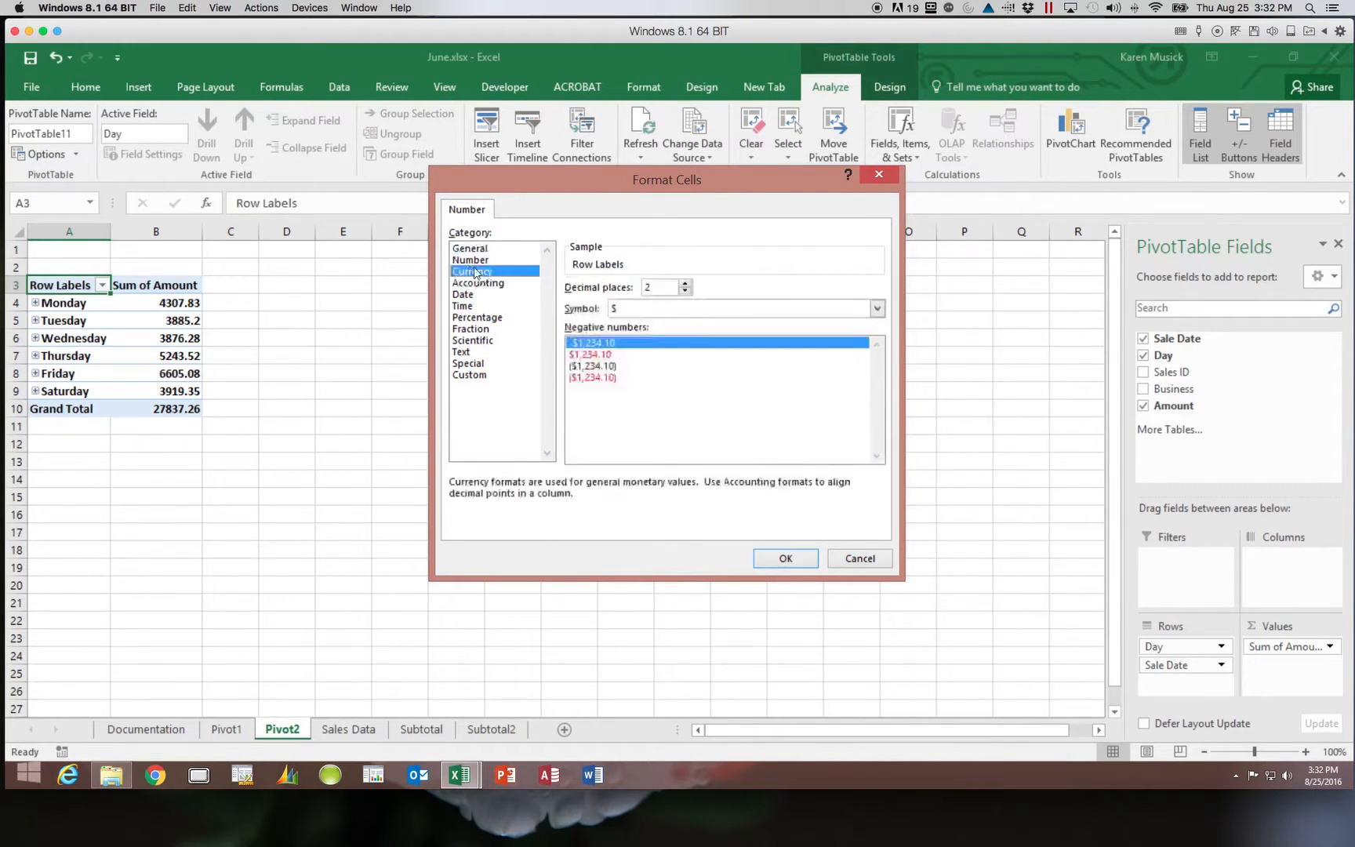
click(786, 559)
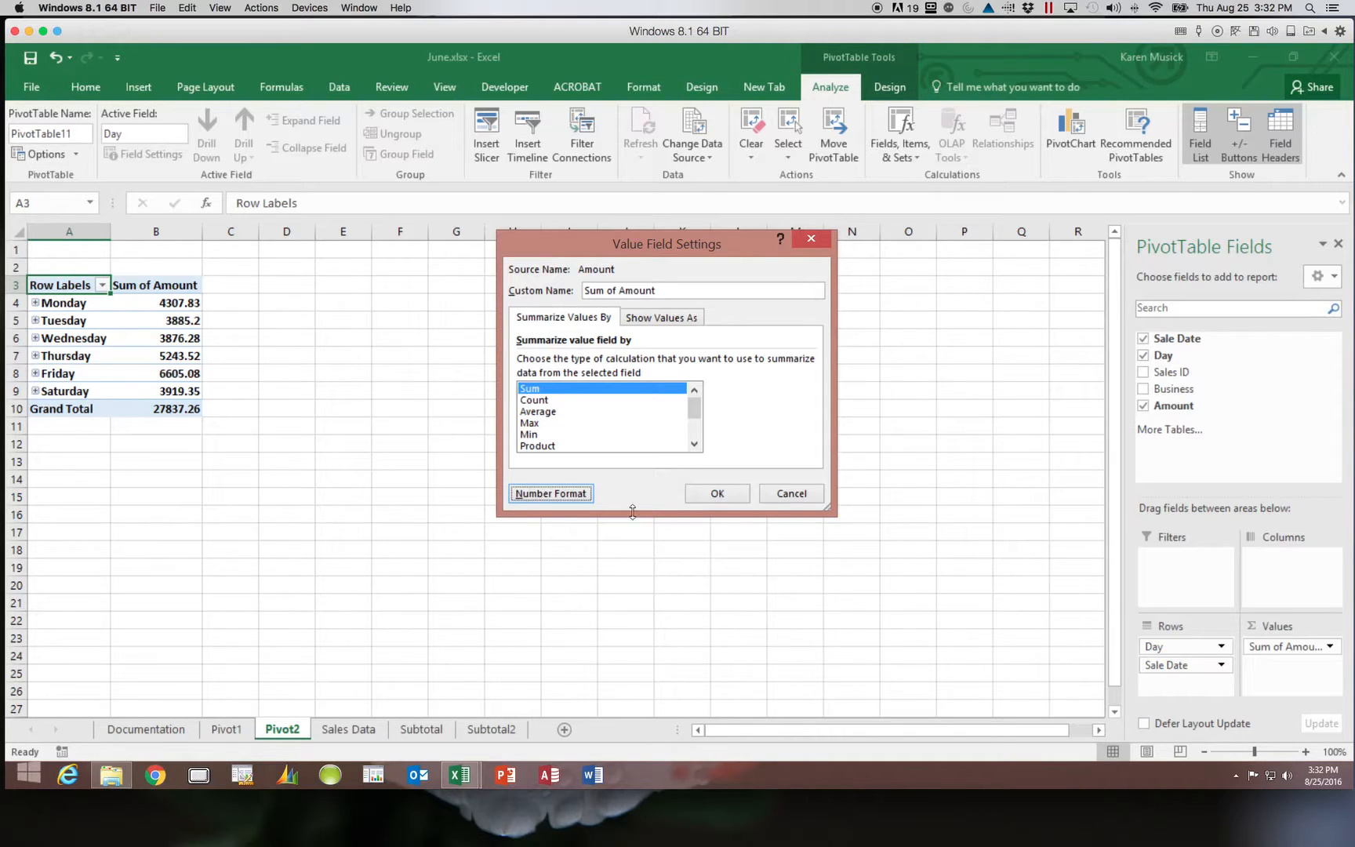
click(708, 493)
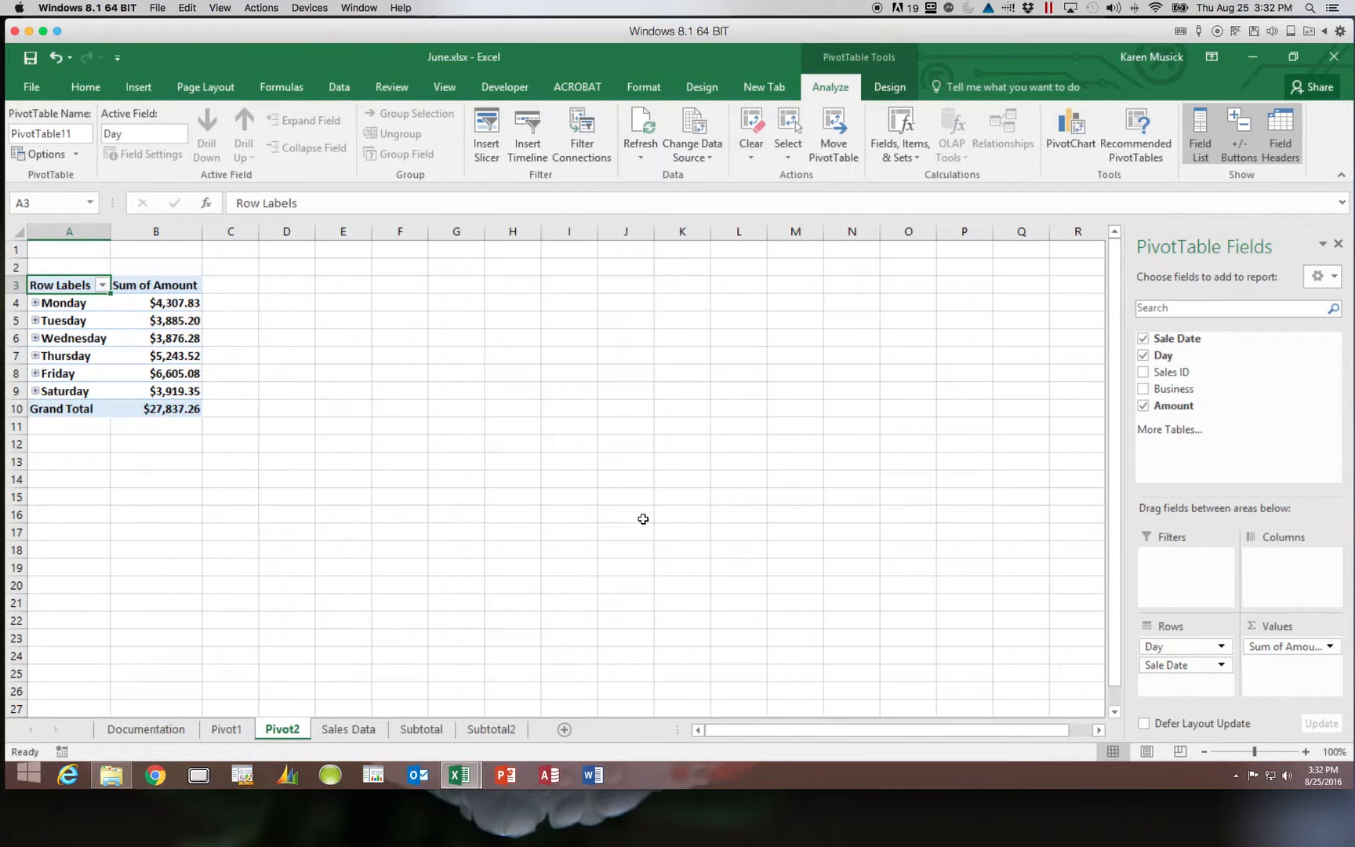
Step: Apply the Medium PivotTable style with a green header row and light green body to the daily sales PivotTable
scroll(693, 487, down, 1)
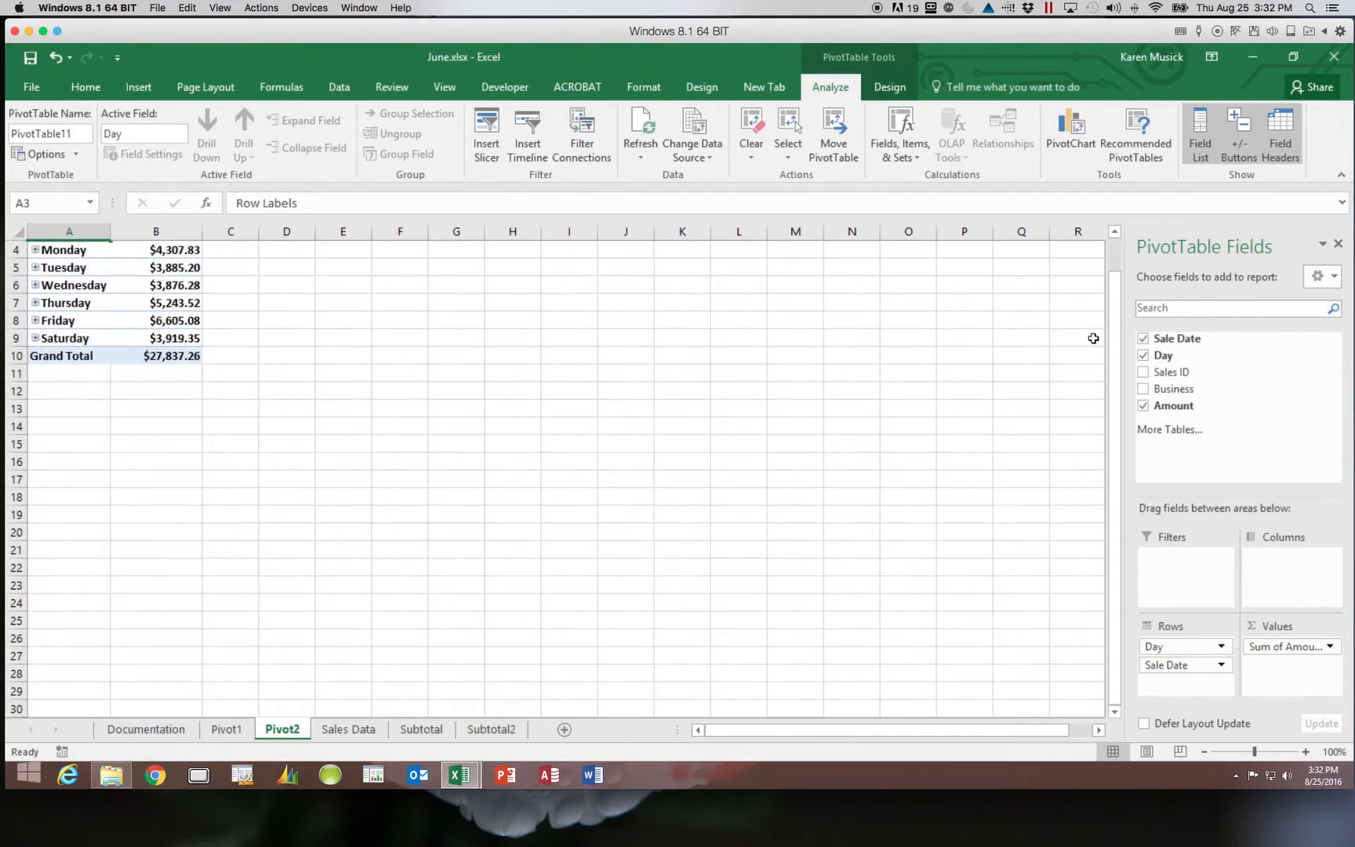
drag(1112, 325, 1109, 312)
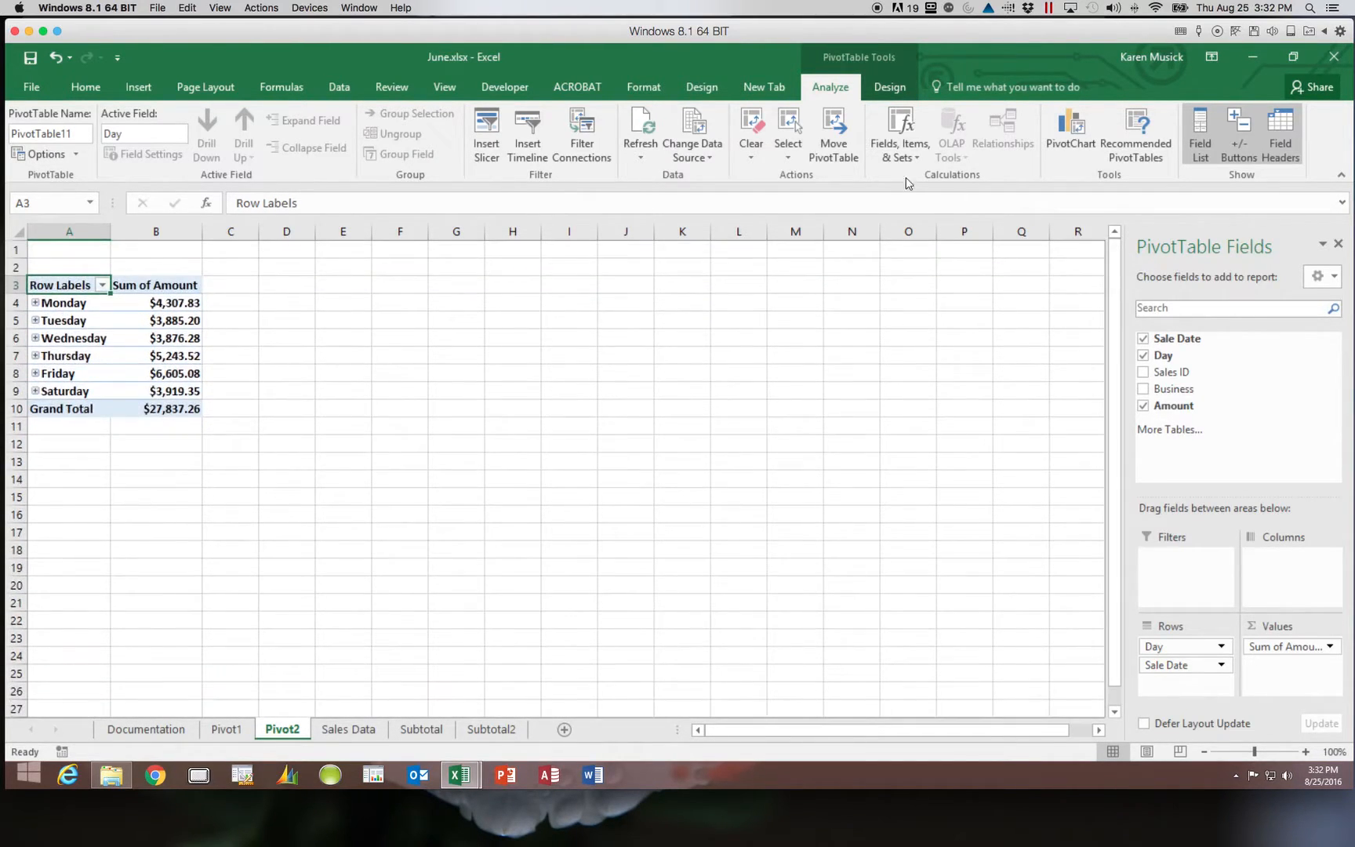
click(894, 87)
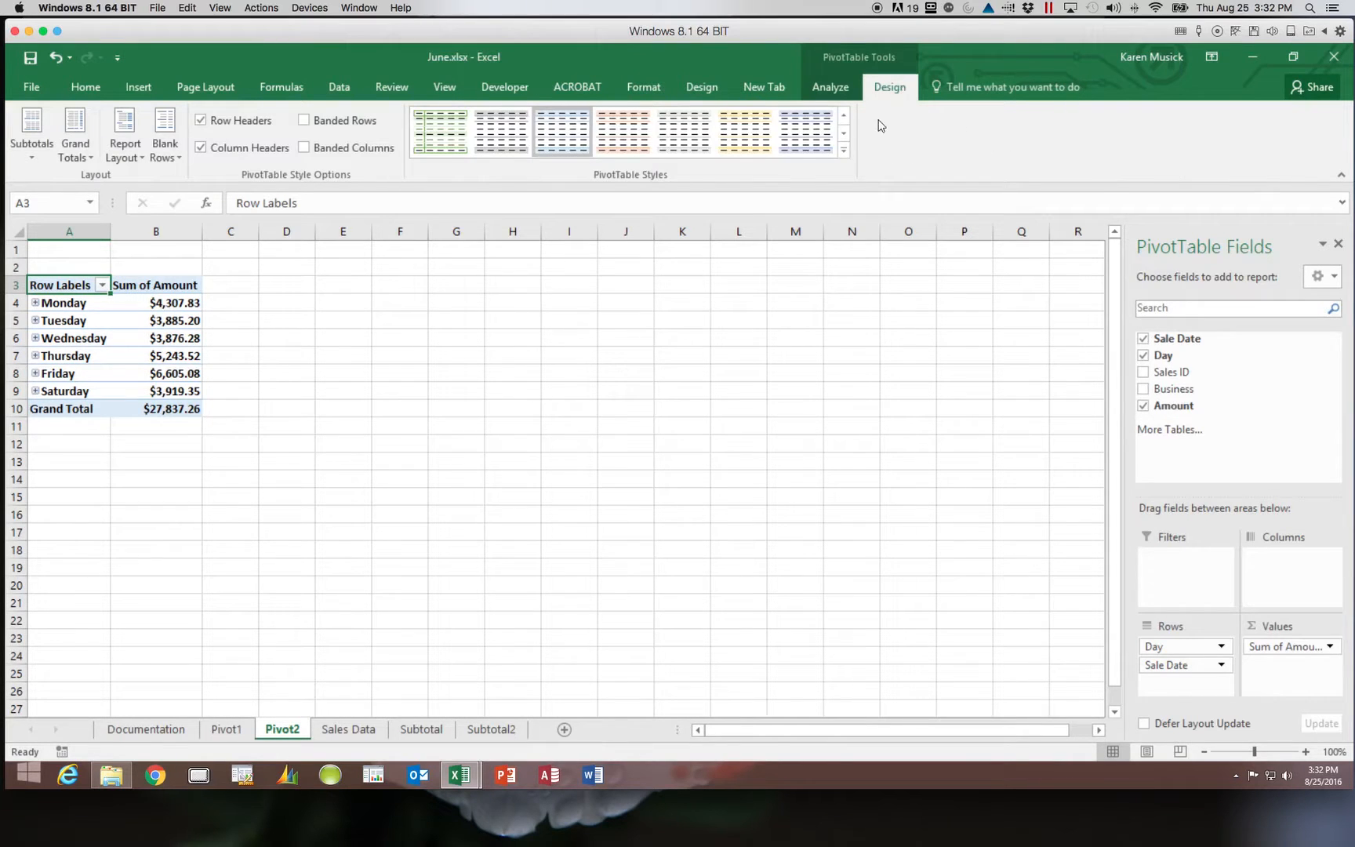
click(842, 154)
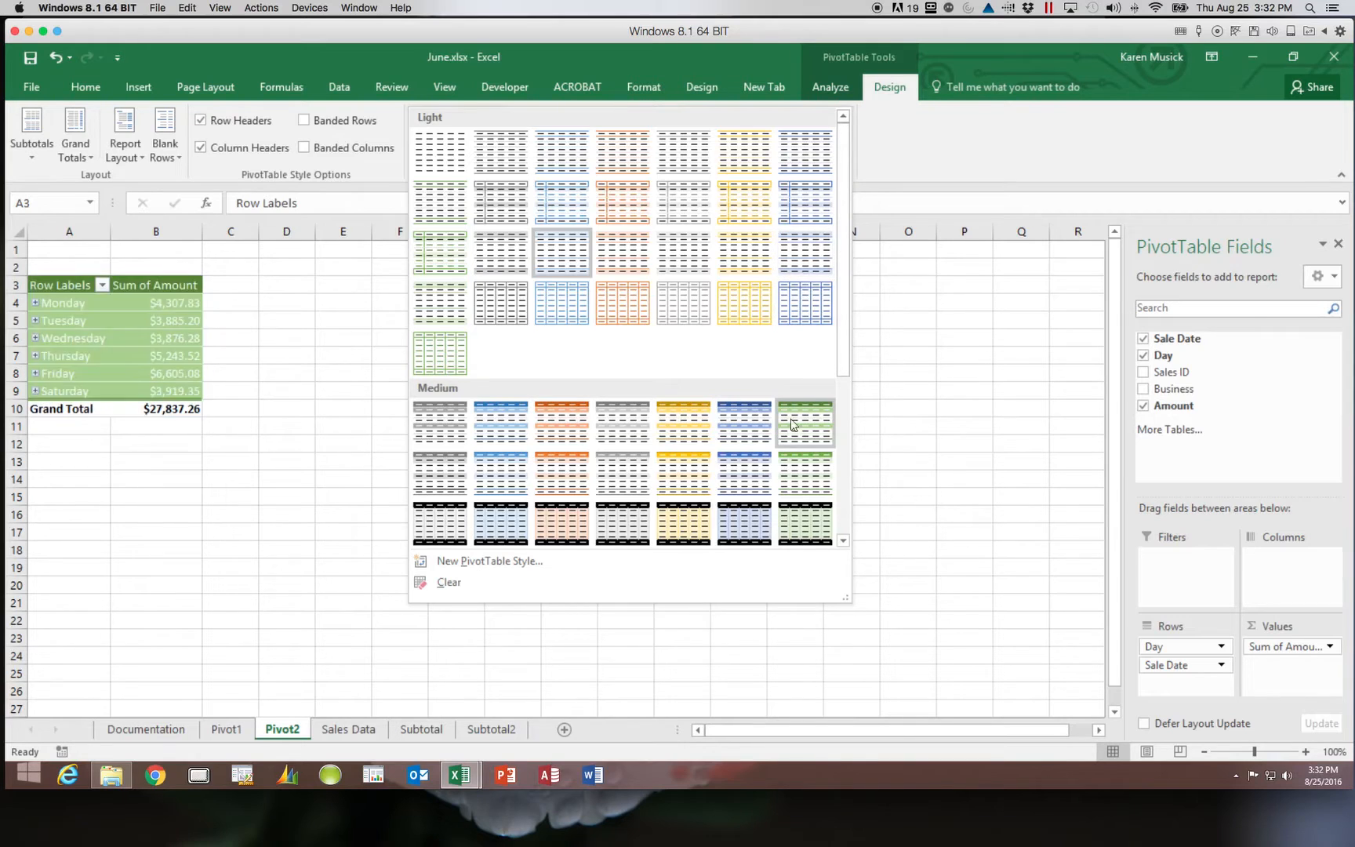
click(801, 470)
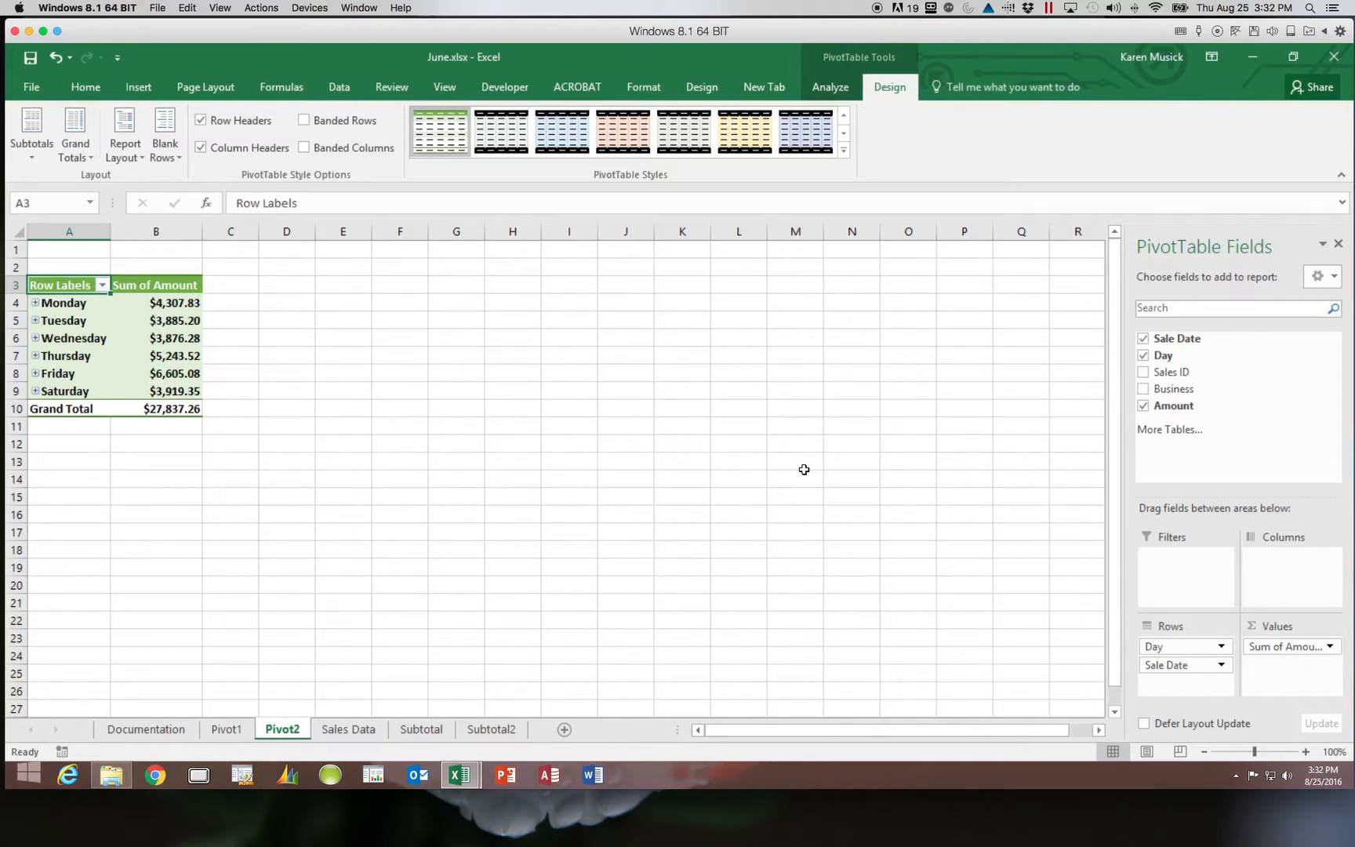
Step: Rename the Pivot2 worksheet as Daily Sales Pivot Table
scroll(803, 469, right, 8)
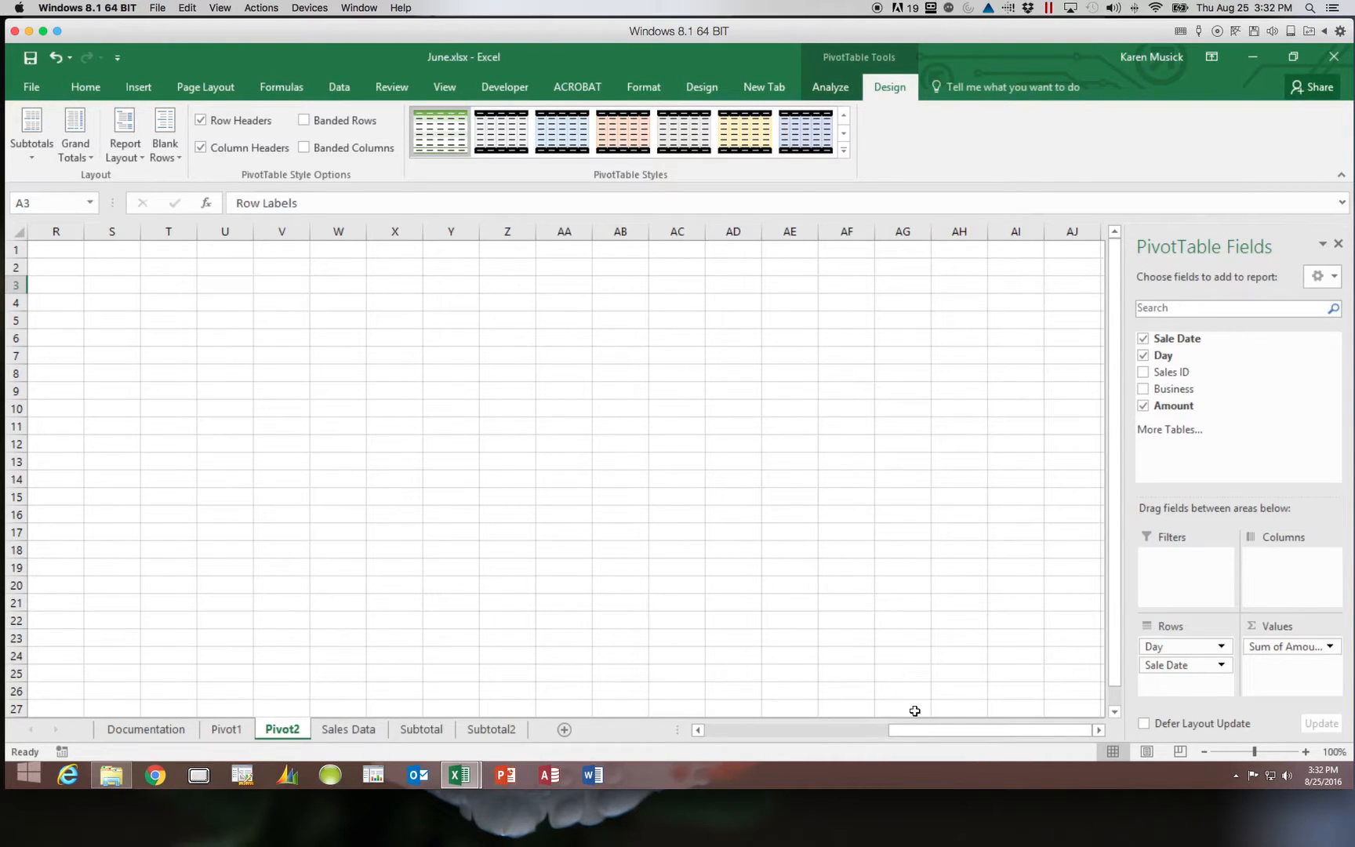
drag(917, 726, 730, 727)
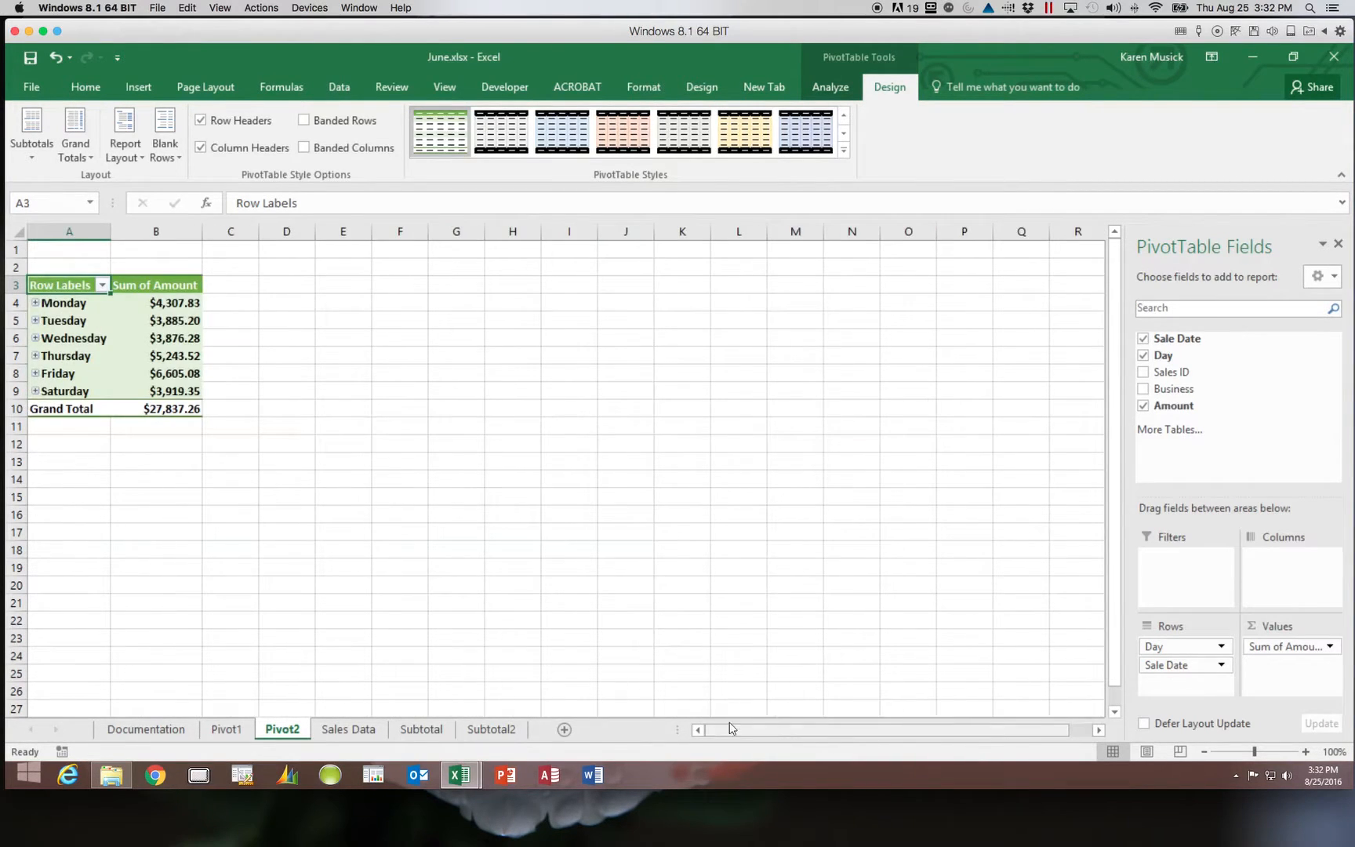
double_click(300, 728)
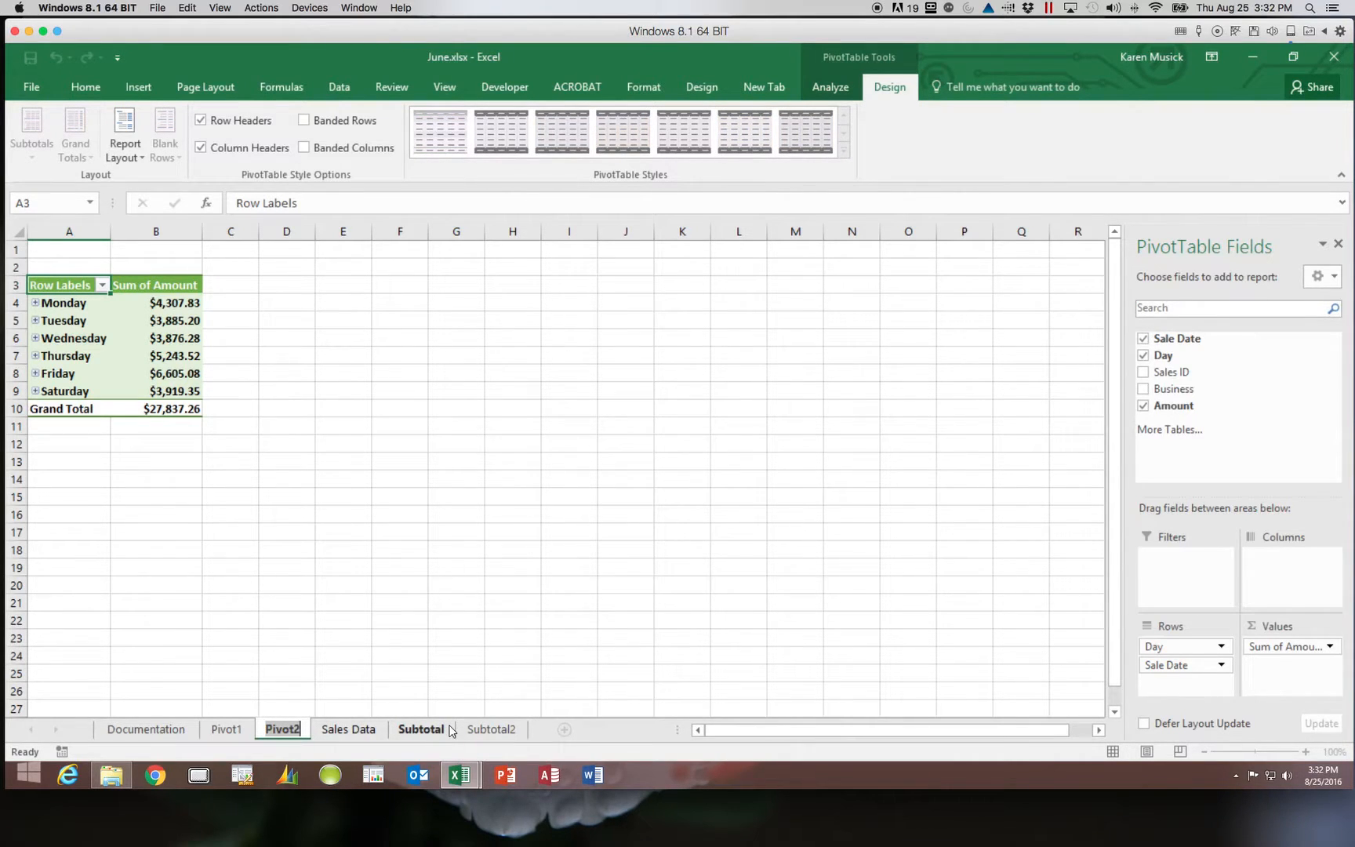
text(Dail)
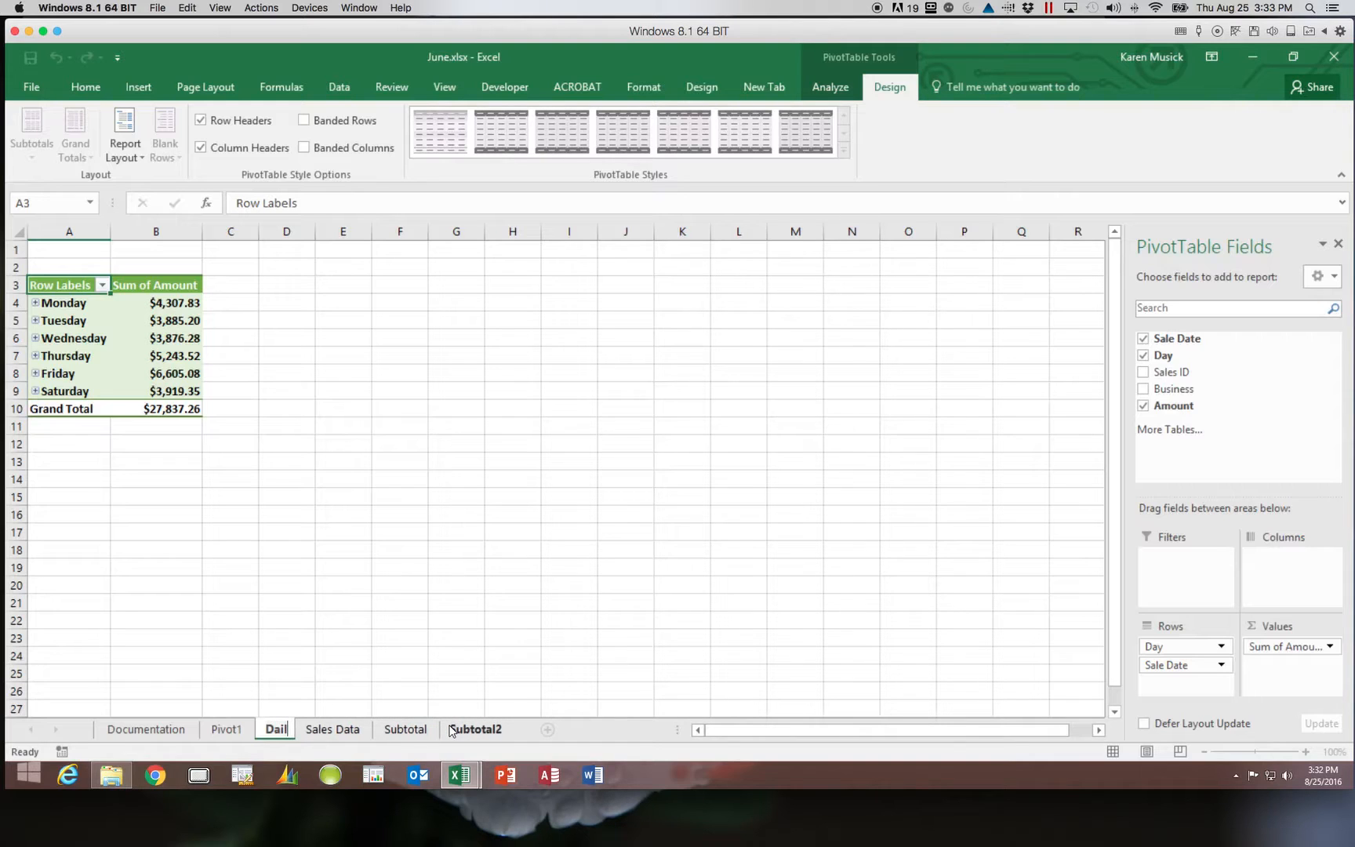
text(y S)
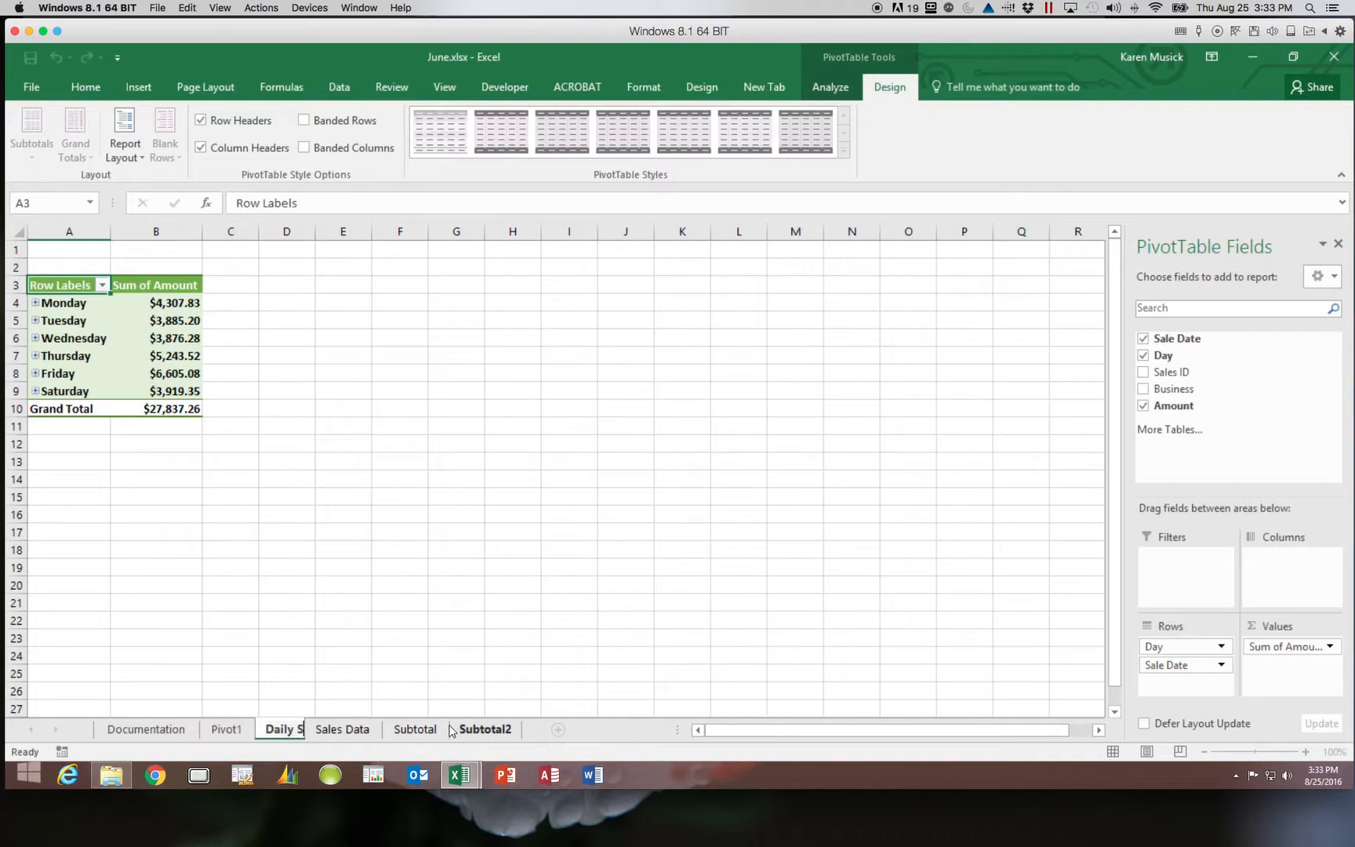
text(al)
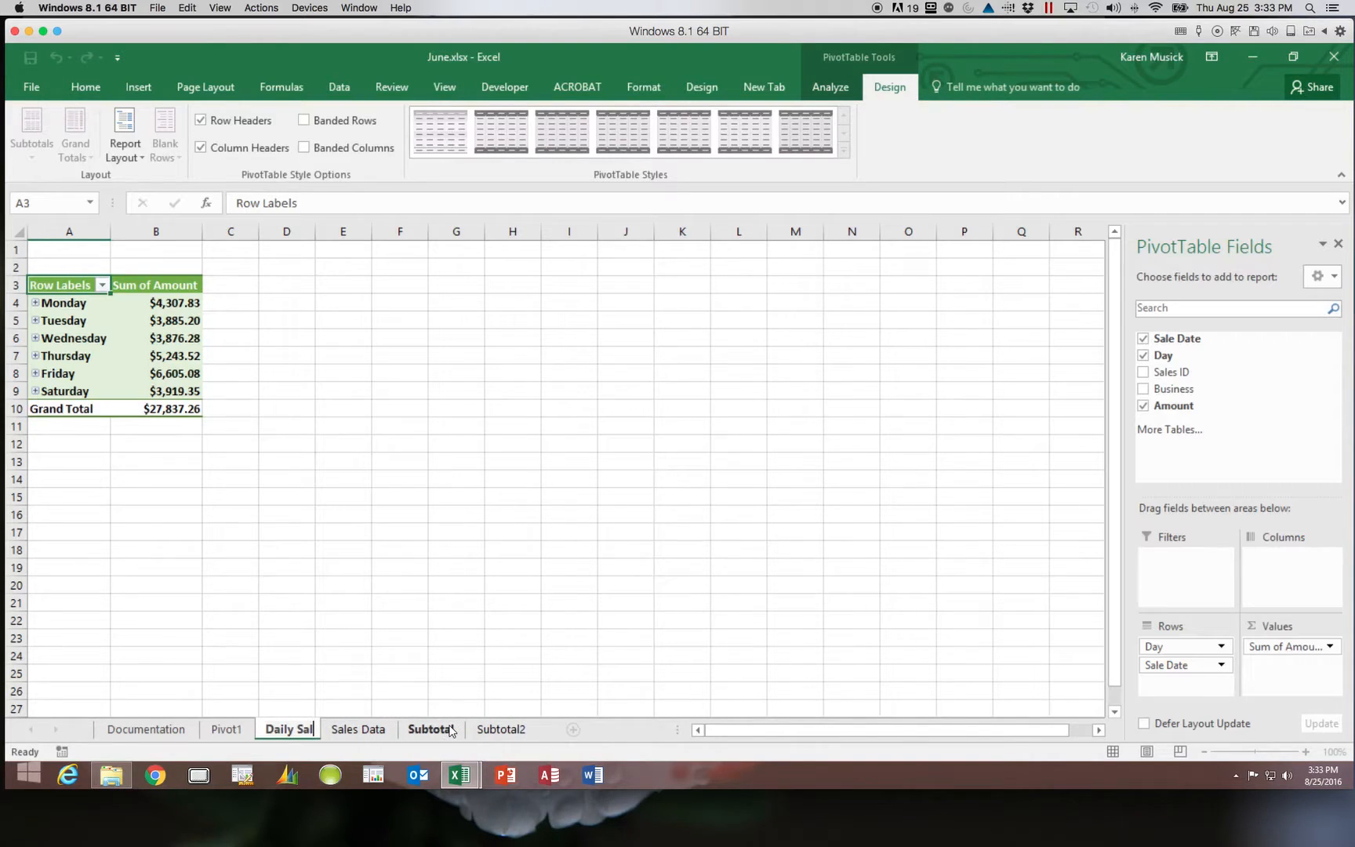
text(es)
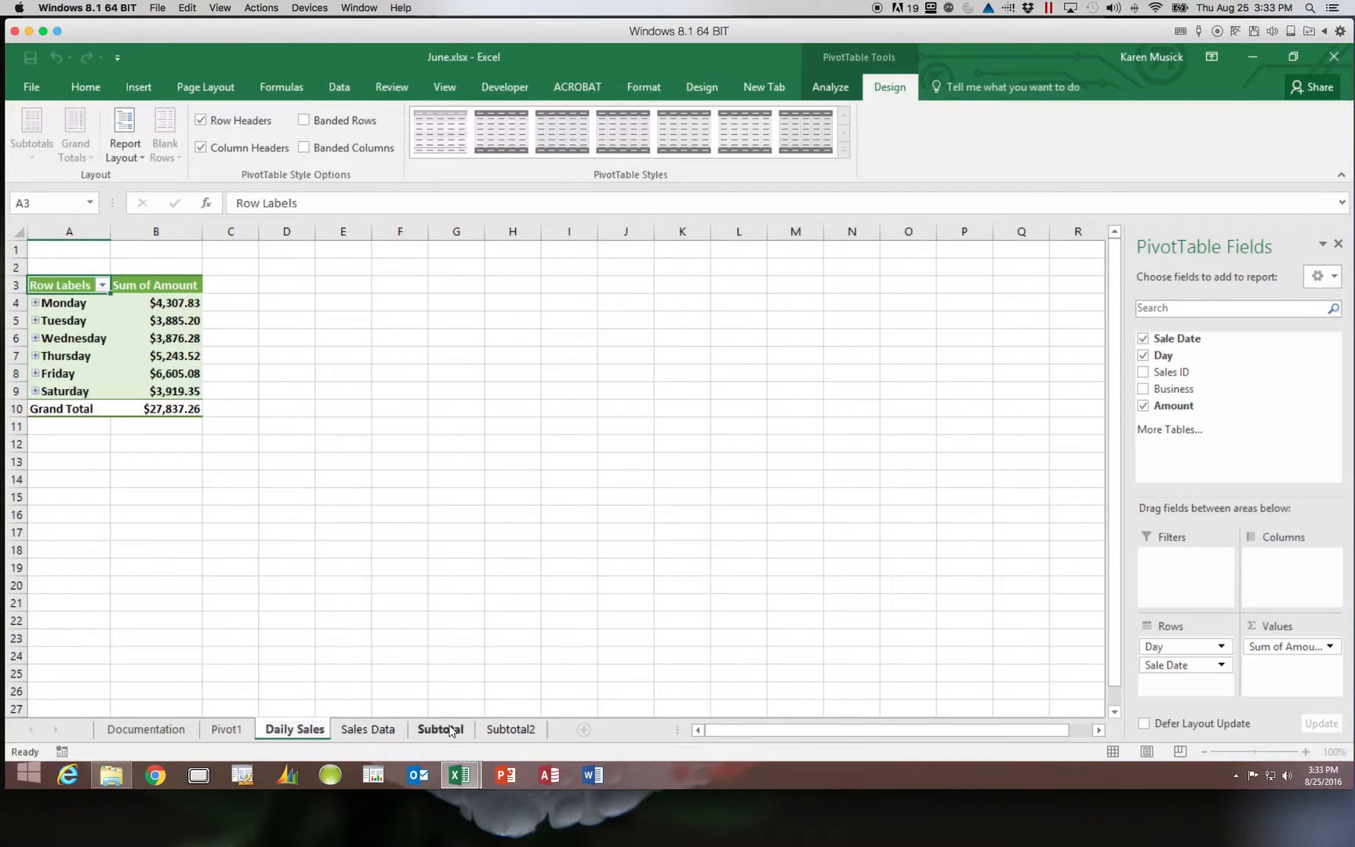
text( Piv)
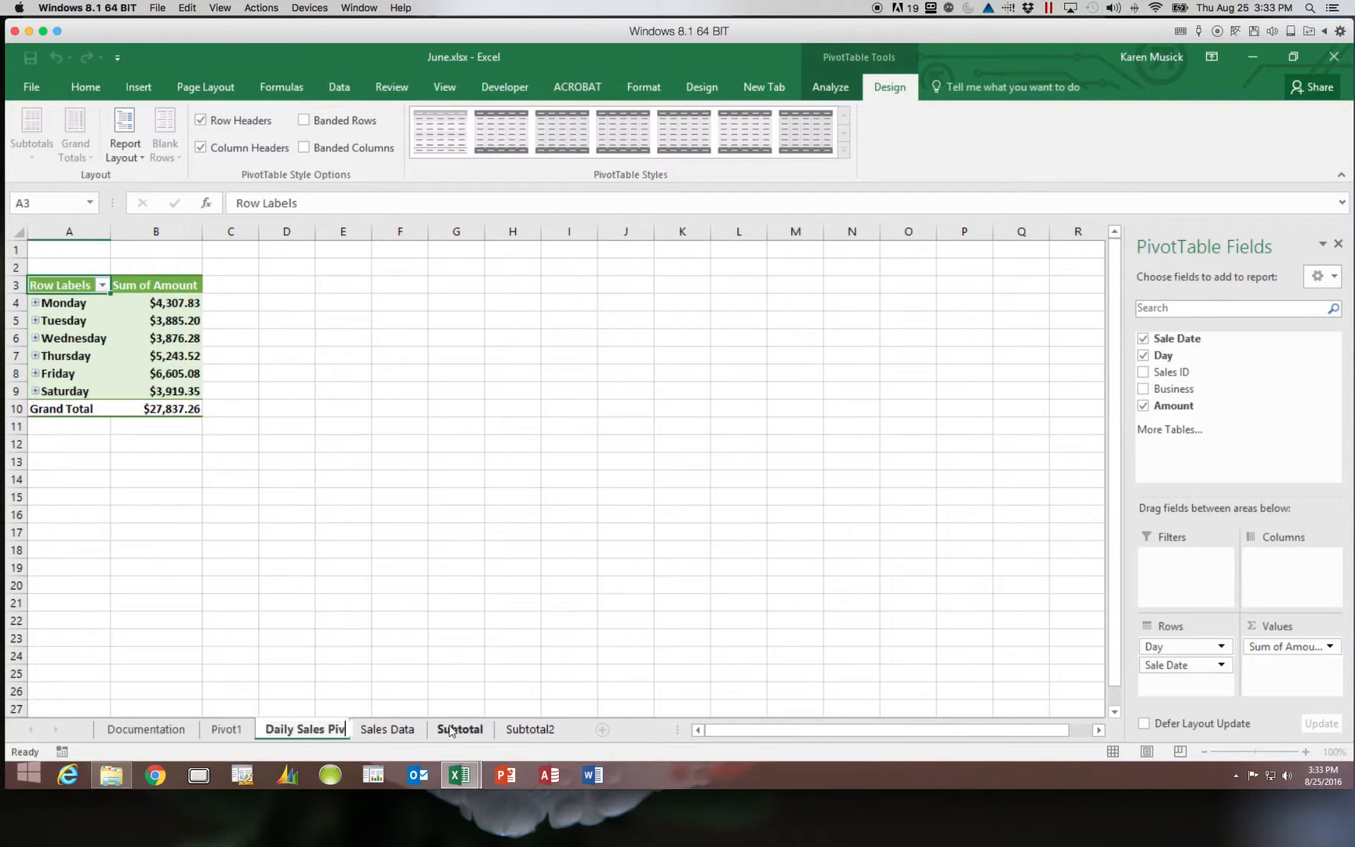
text(ot Ta)
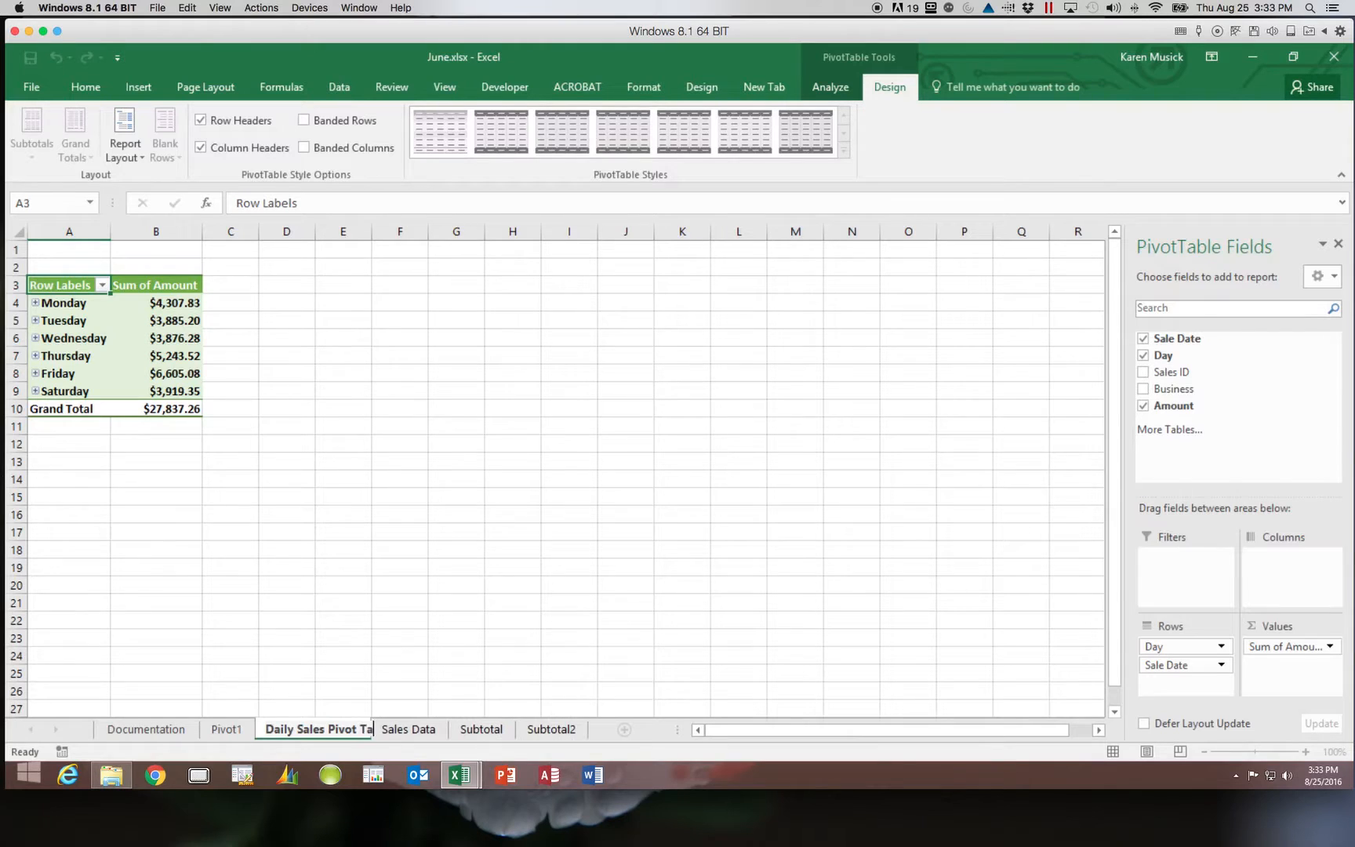
text(ble)
key(Return)
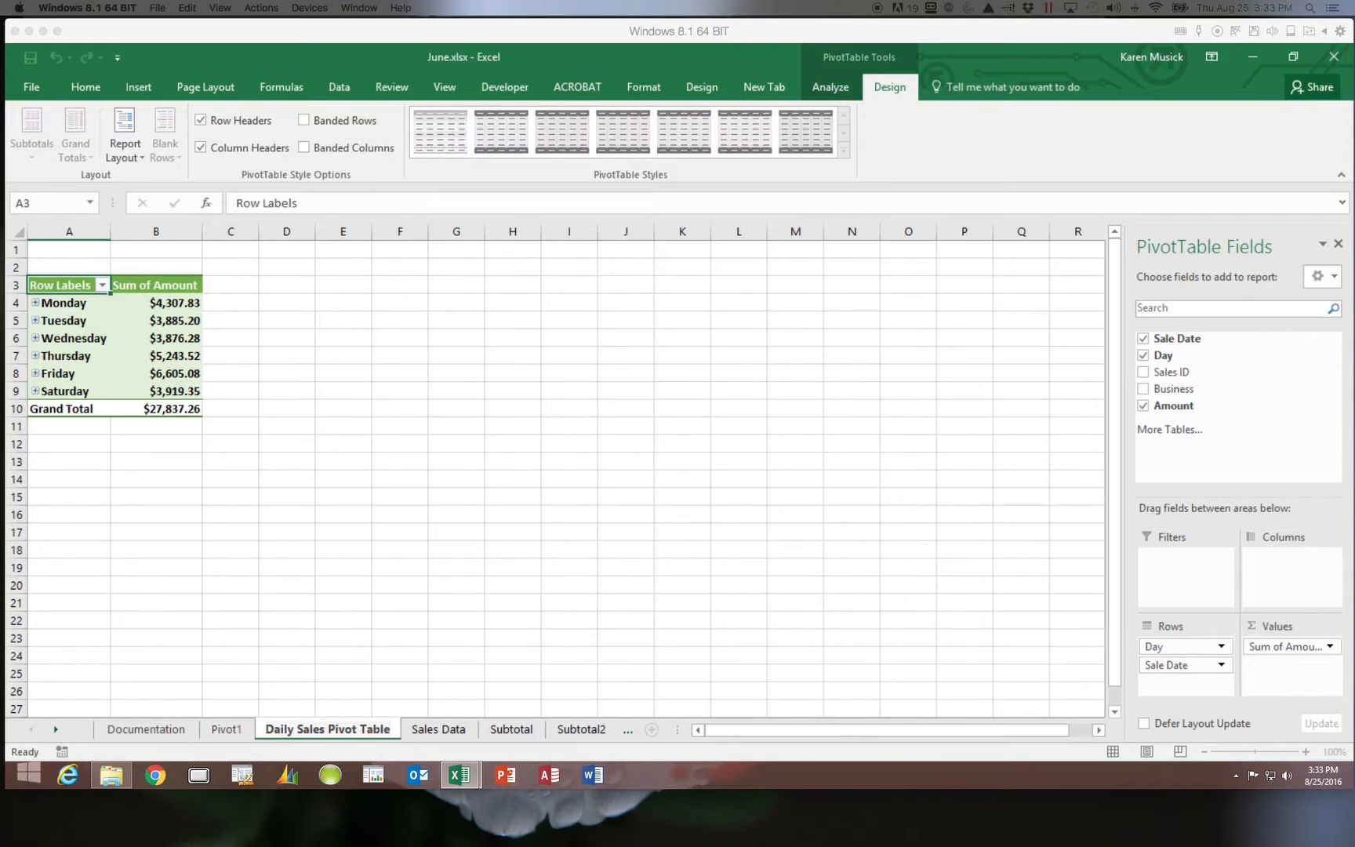
Step: Insert a Clustered Column PivotChart based on the daily sales PivotTable
click(846, 91)
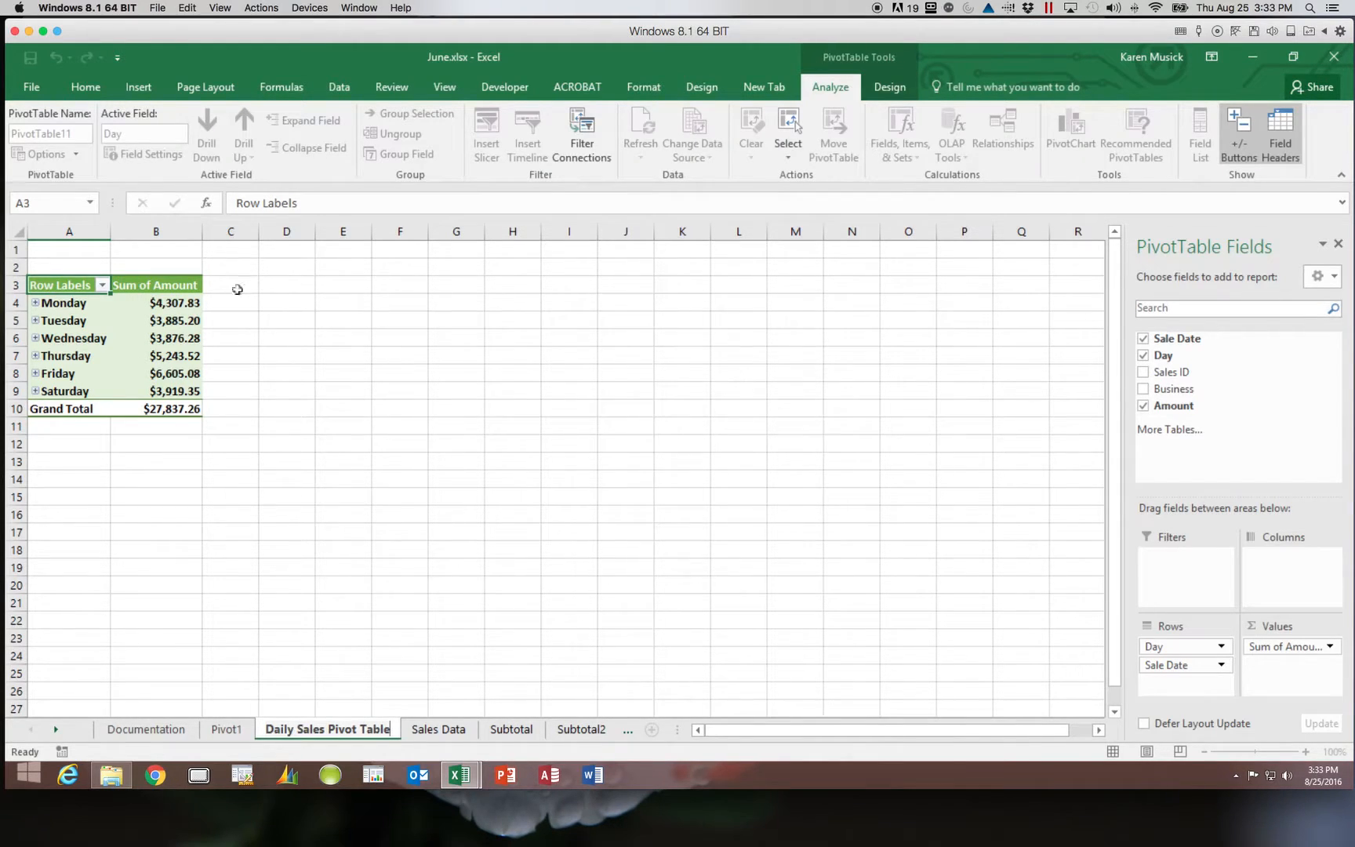
click(135, 306)
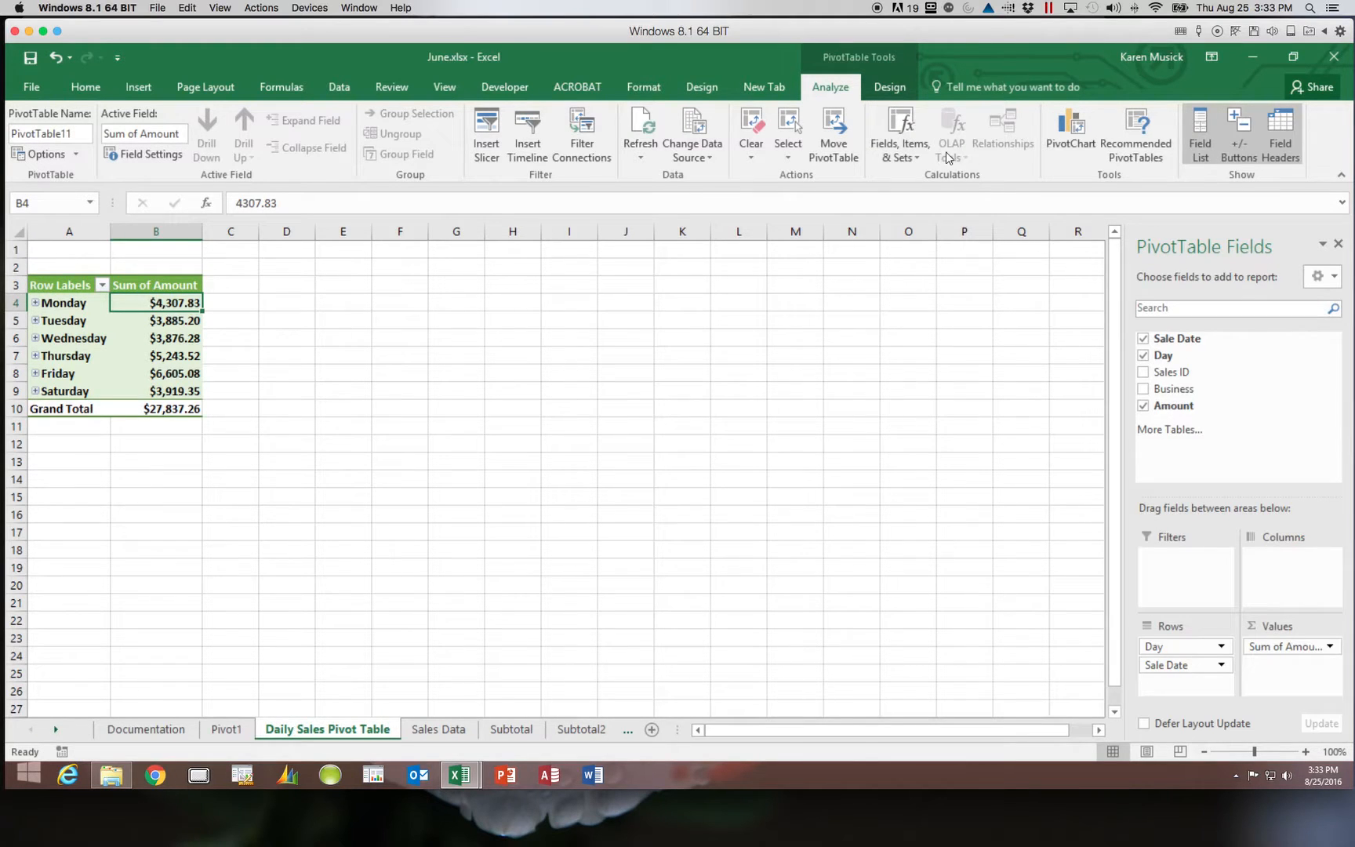
click(1073, 138)
click(1071, 137)
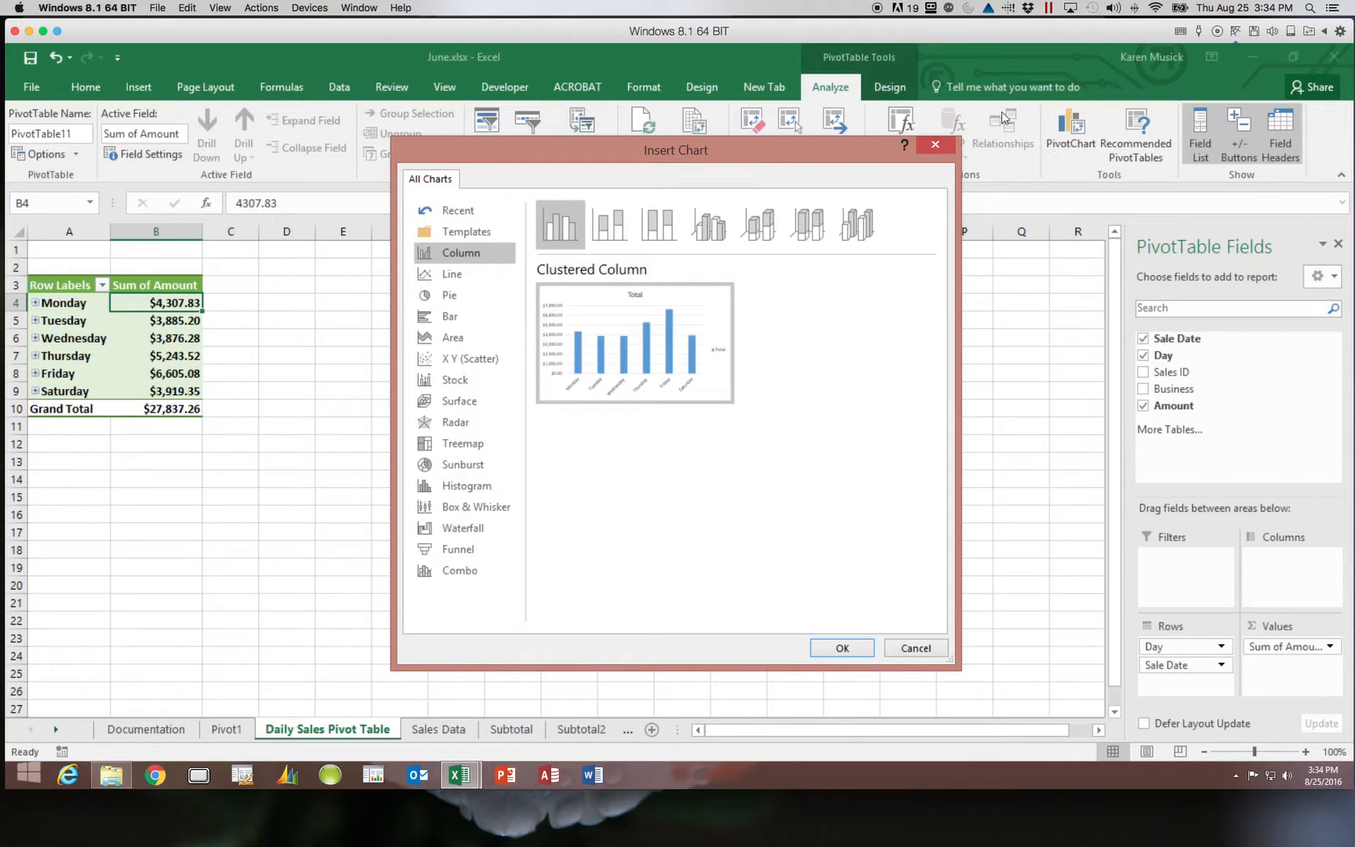
click(567, 222)
click(841, 648)
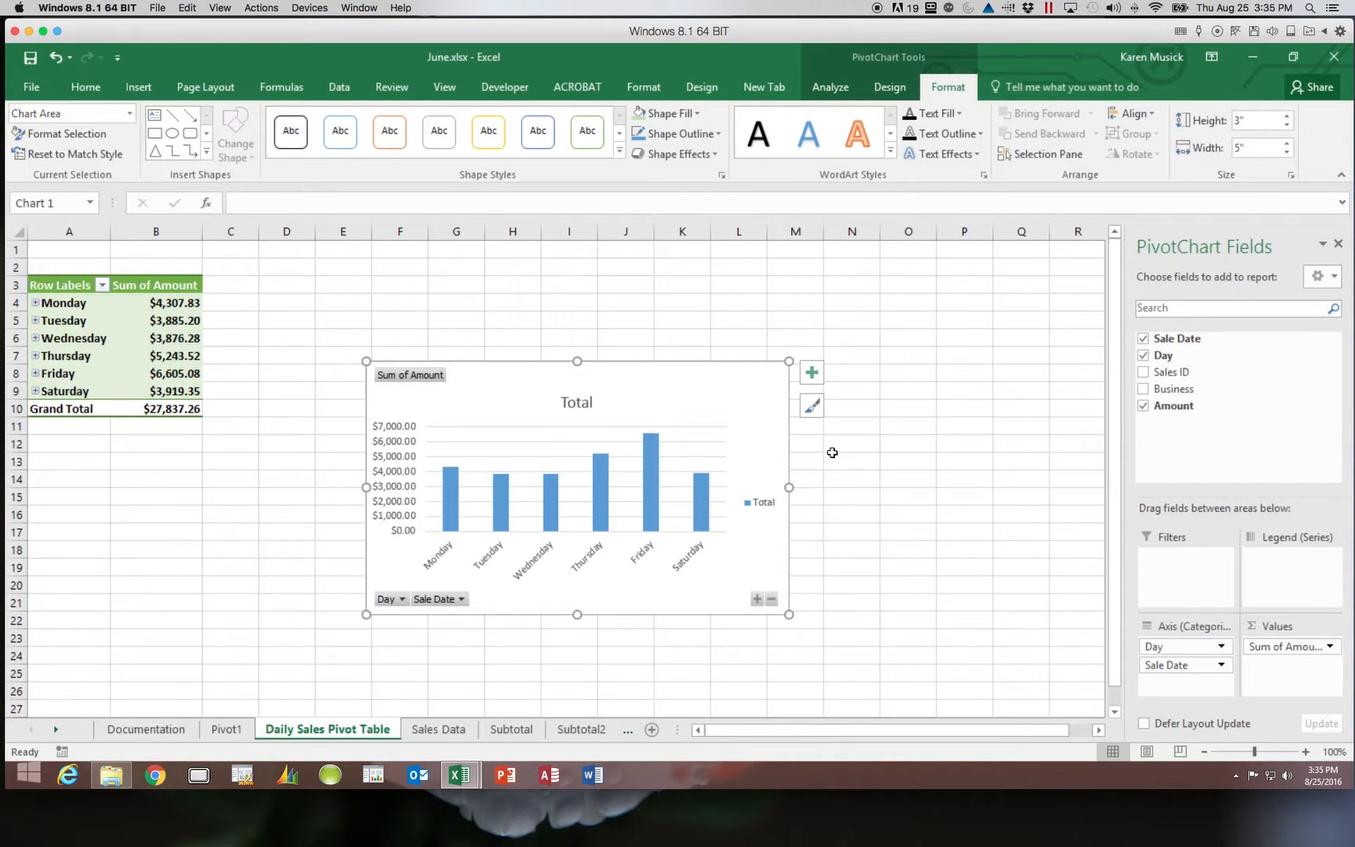
Step: Remove the legend from the PivotChart
scroll(833, 447, right, 3)
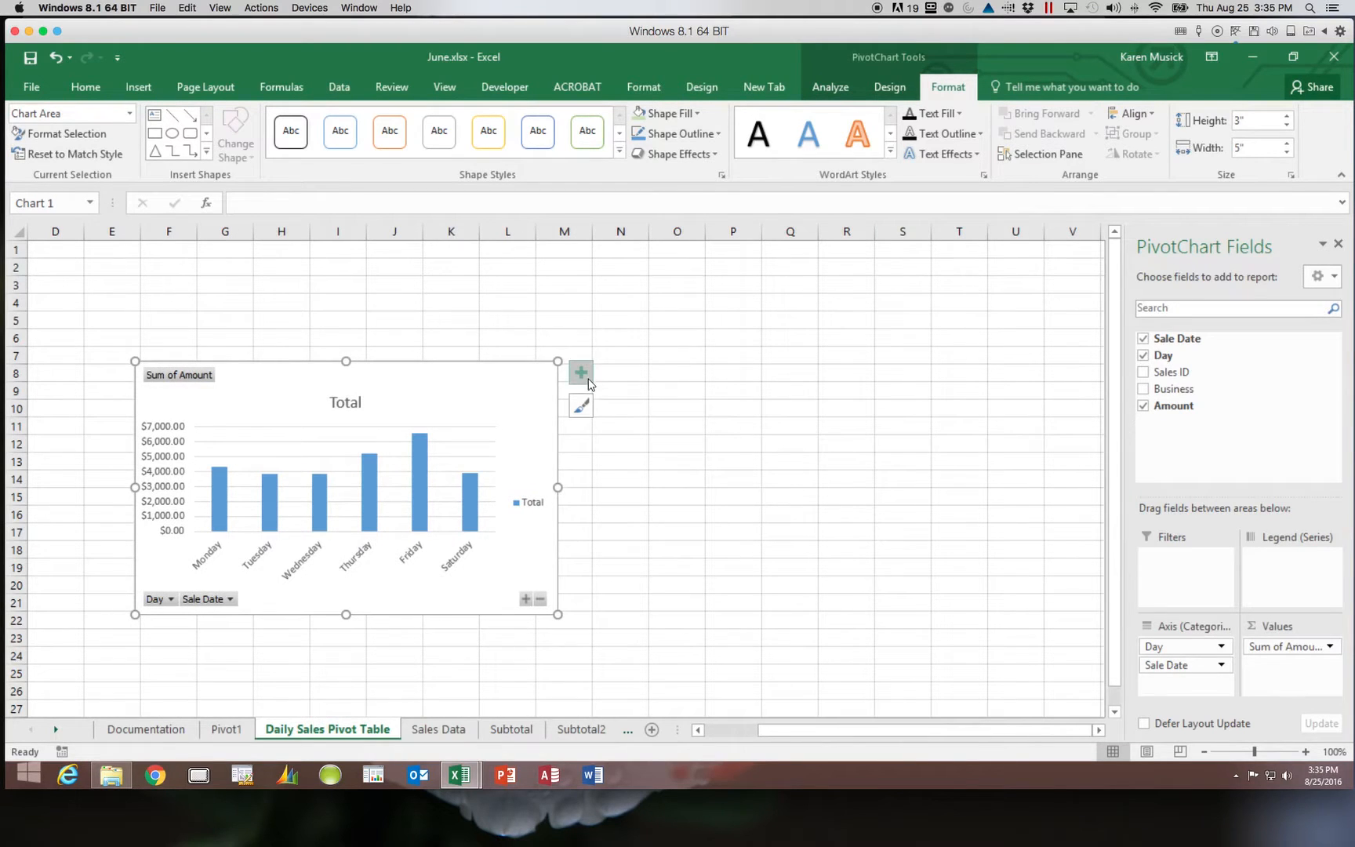
click(584, 375)
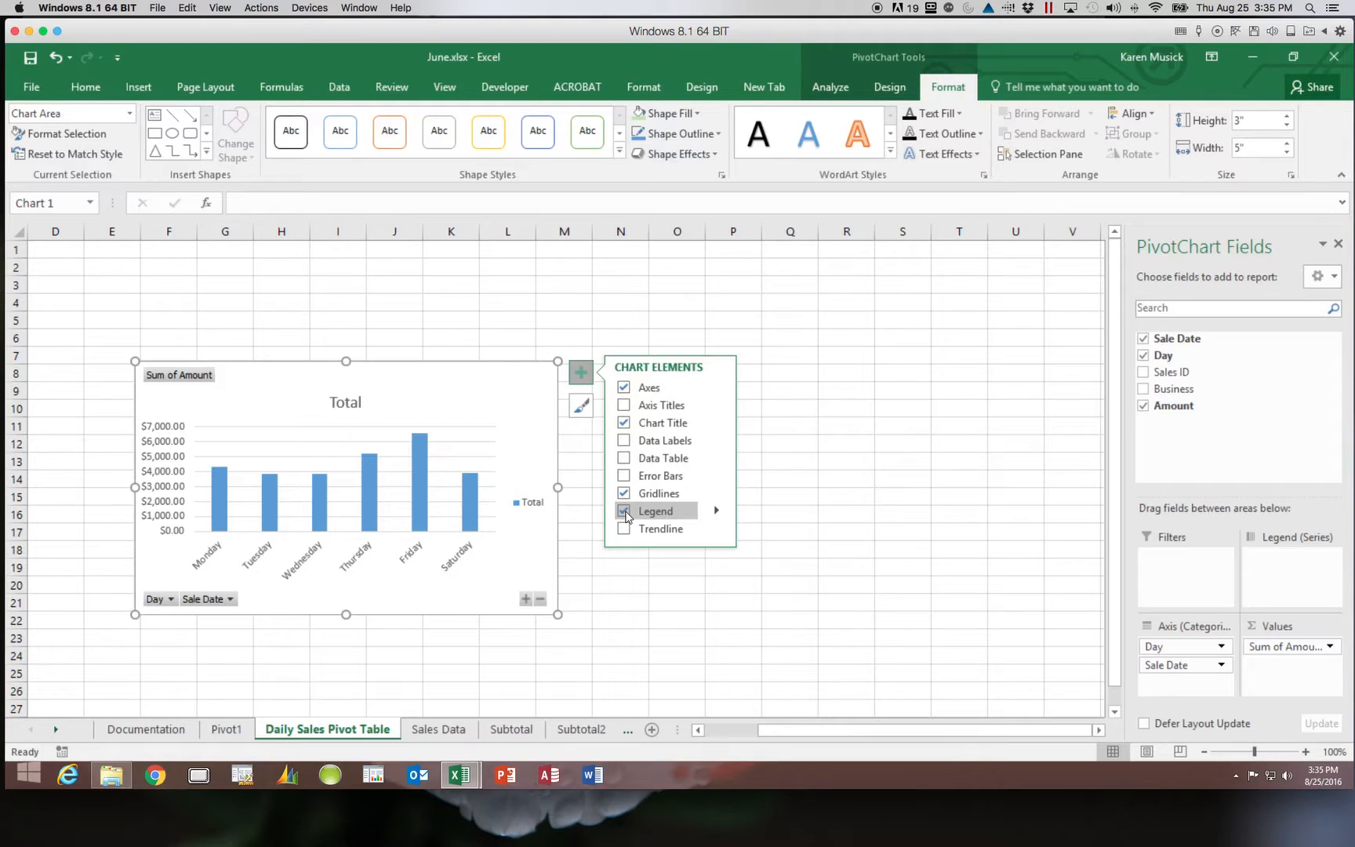
click(625, 512)
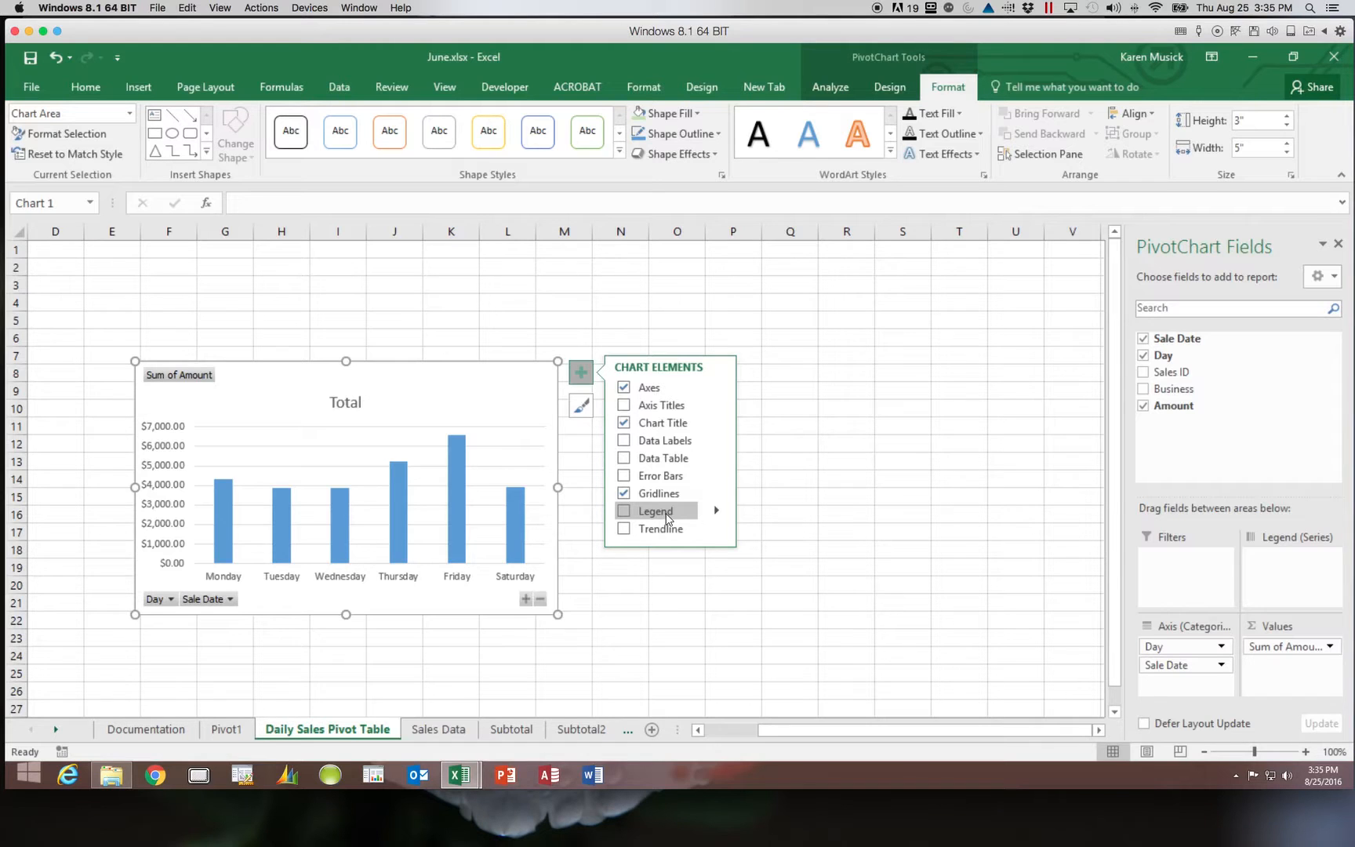
Step: Change the PivotChart's title to Sales by Day
click(342, 400)
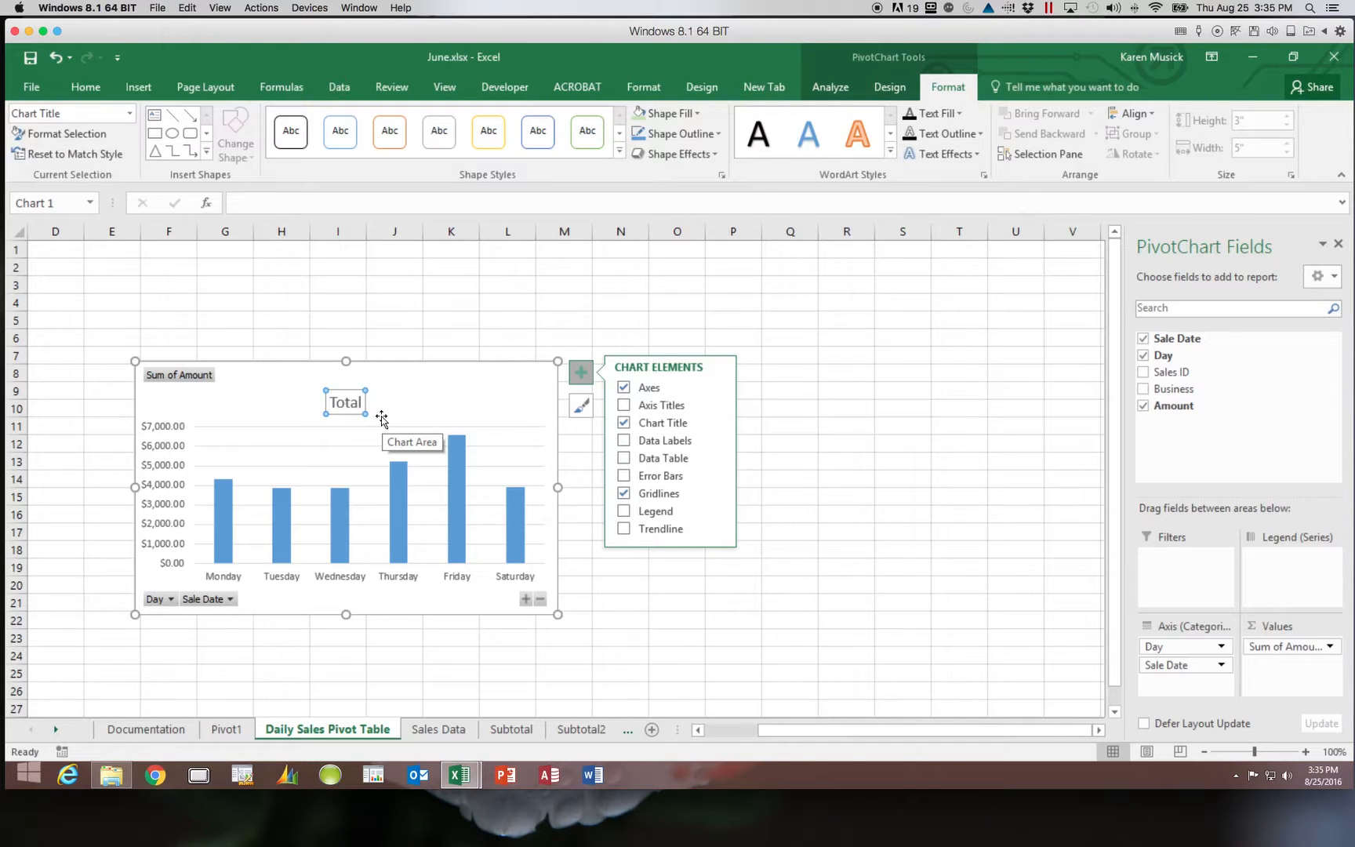
text(Sae)
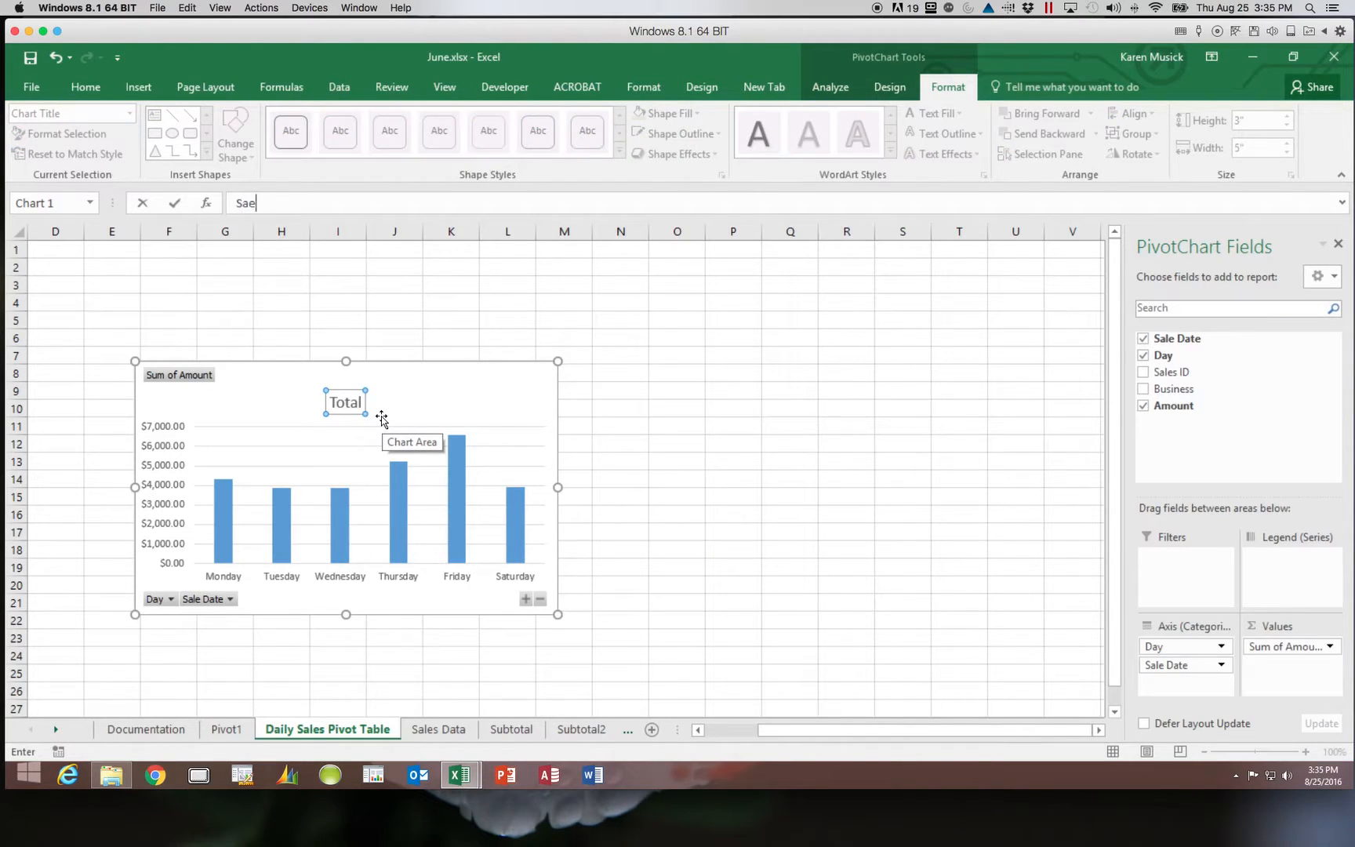
key(BackSpace)
text(les)
text( by Dat)
text(u)
text(y)
key(Return)
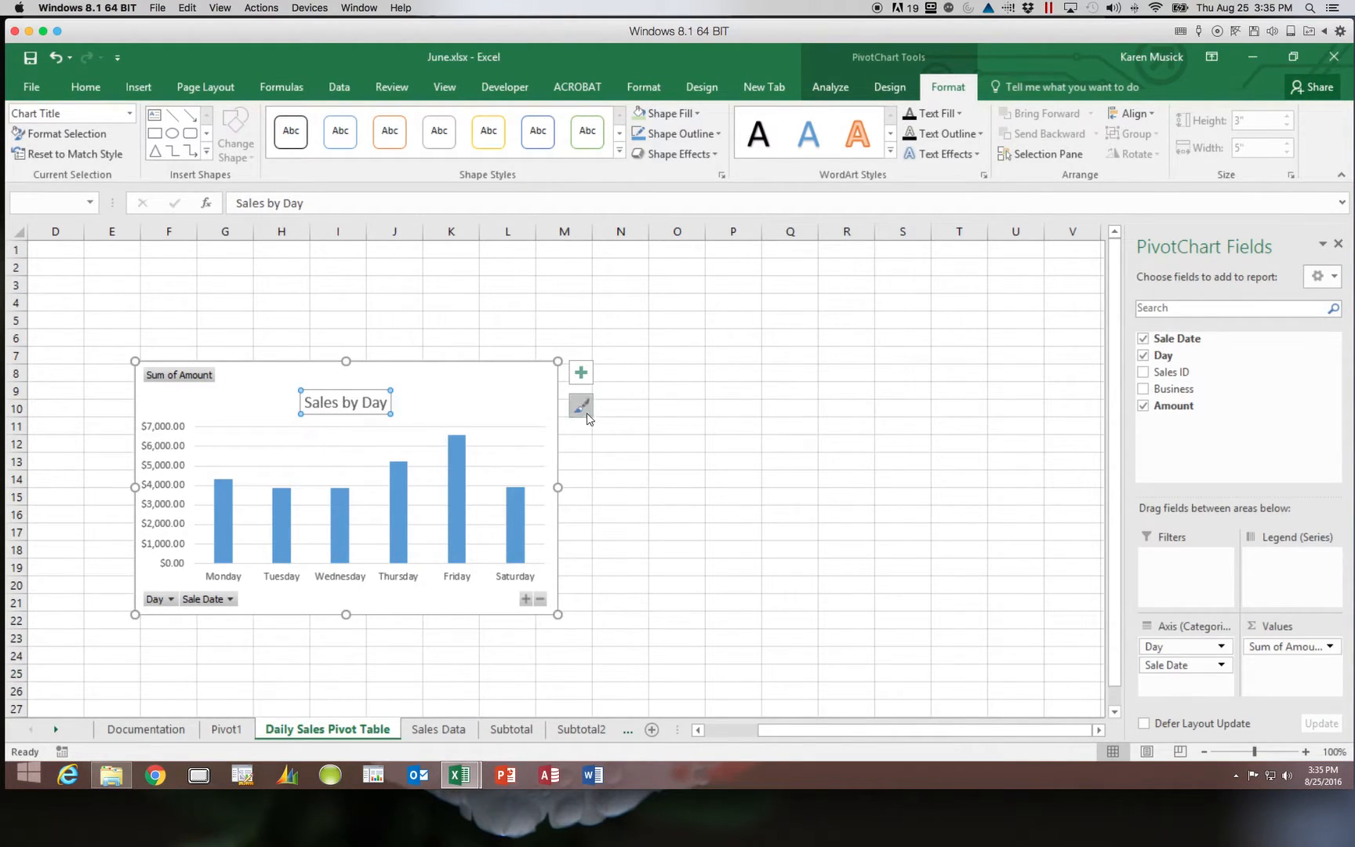
Step: Recolor the PivotChart with the fourth Colorful palette, which starts with green, and deselect the chart
scroll(589, 415, down, 1)
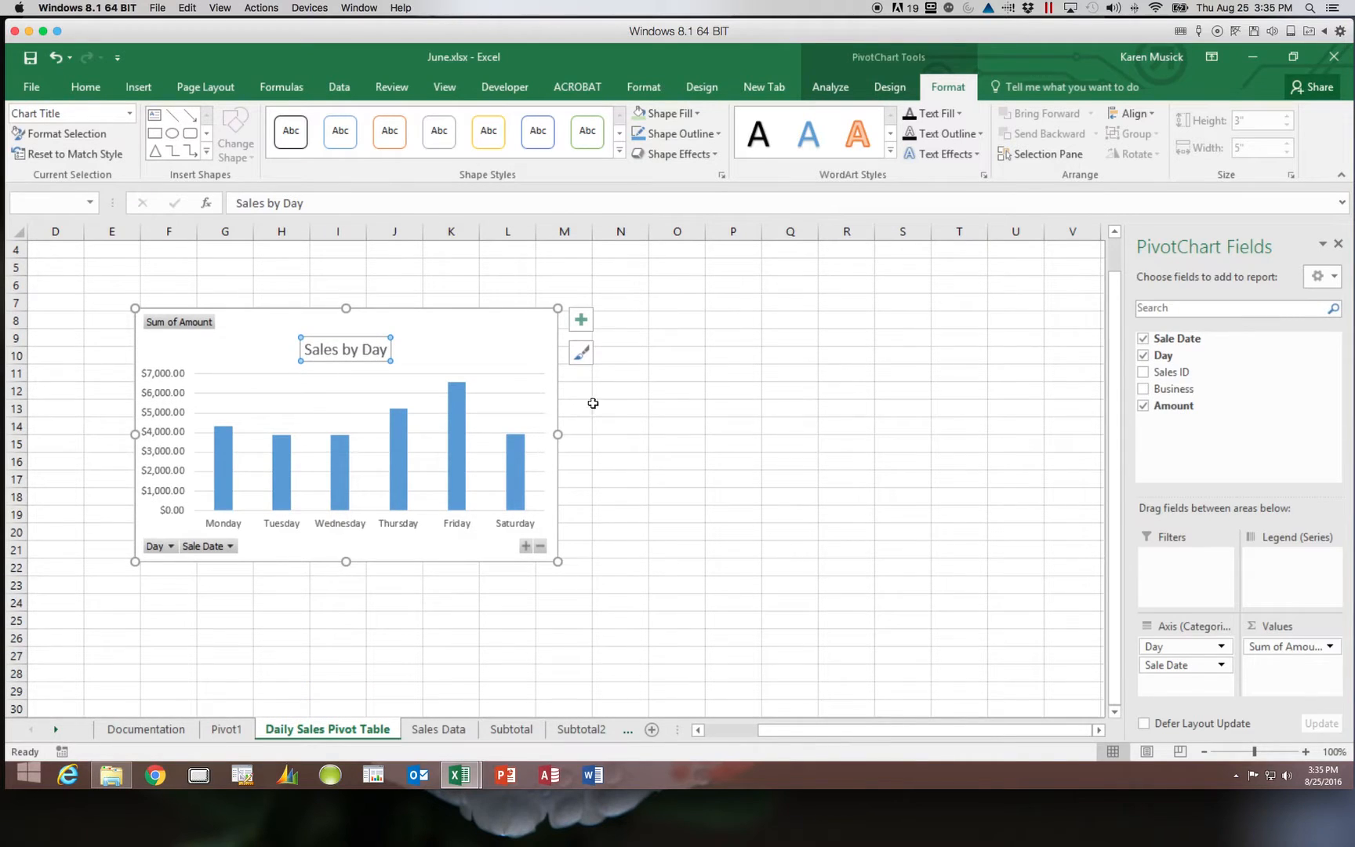
click(581, 354)
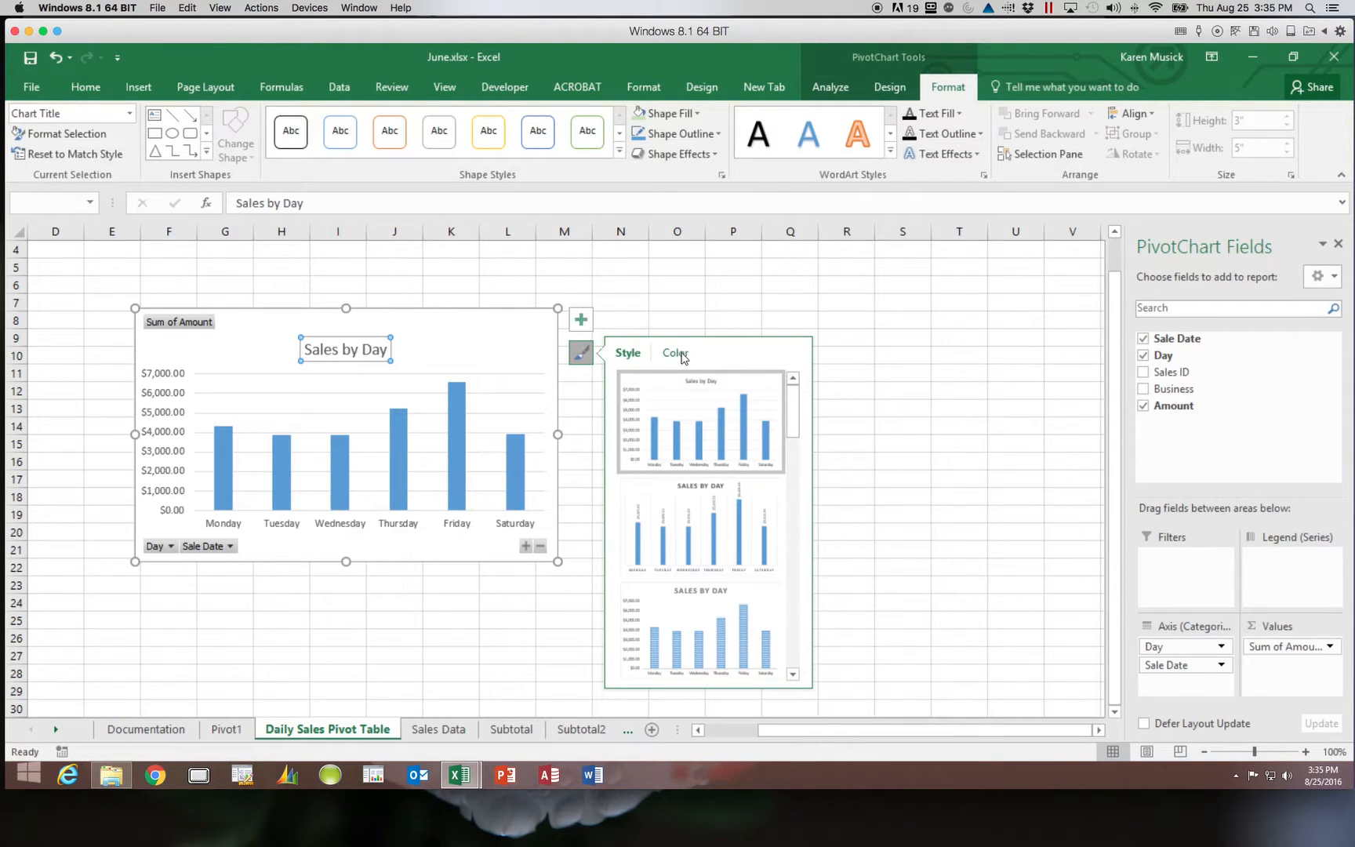
click(676, 355)
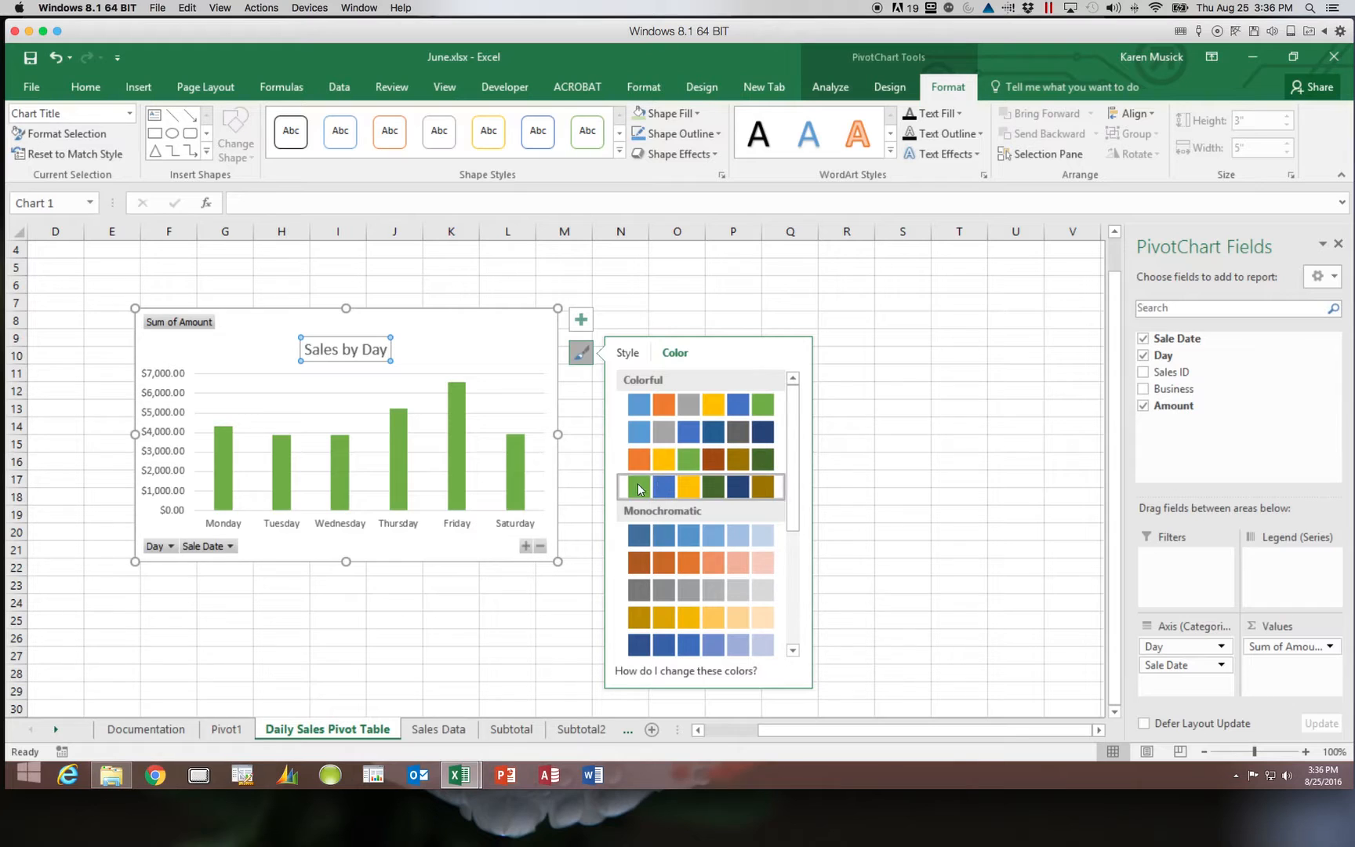
click(618, 485)
key(Escape)
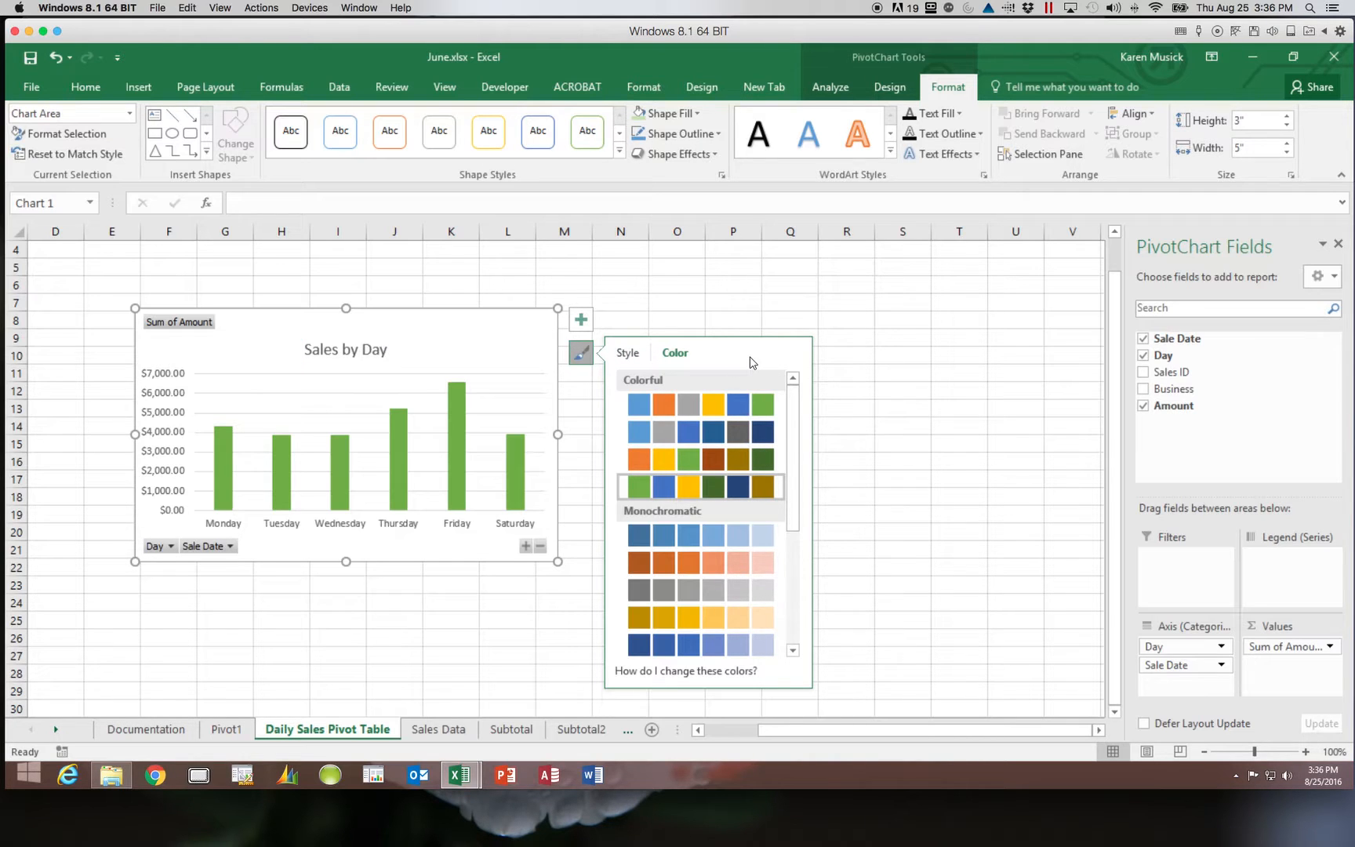
click(710, 318)
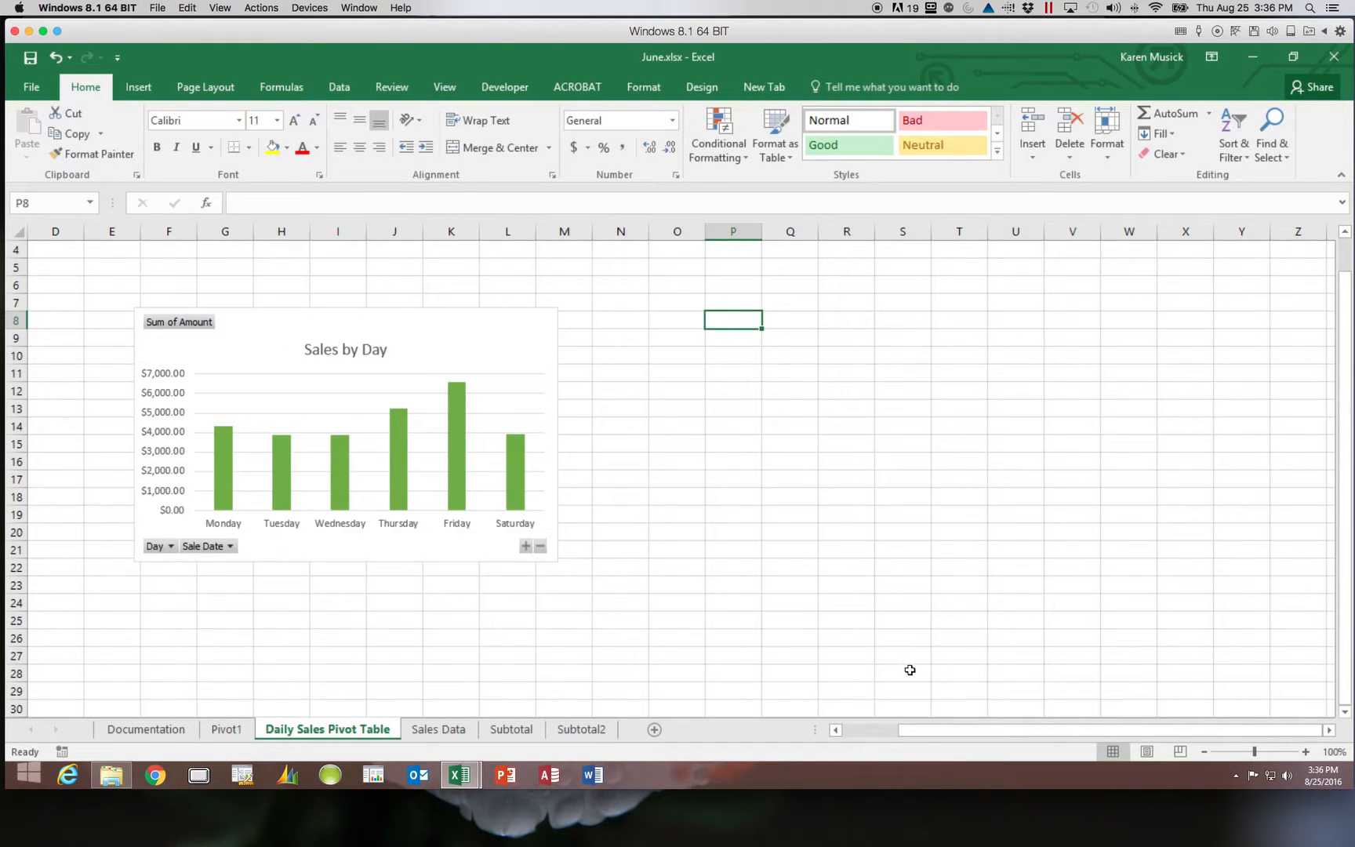
Step: Move the PivotChart up beside the PivotTable, with its upper-left corner at about cell D3
click(919, 730)
drag(919, 730, 848, 732)
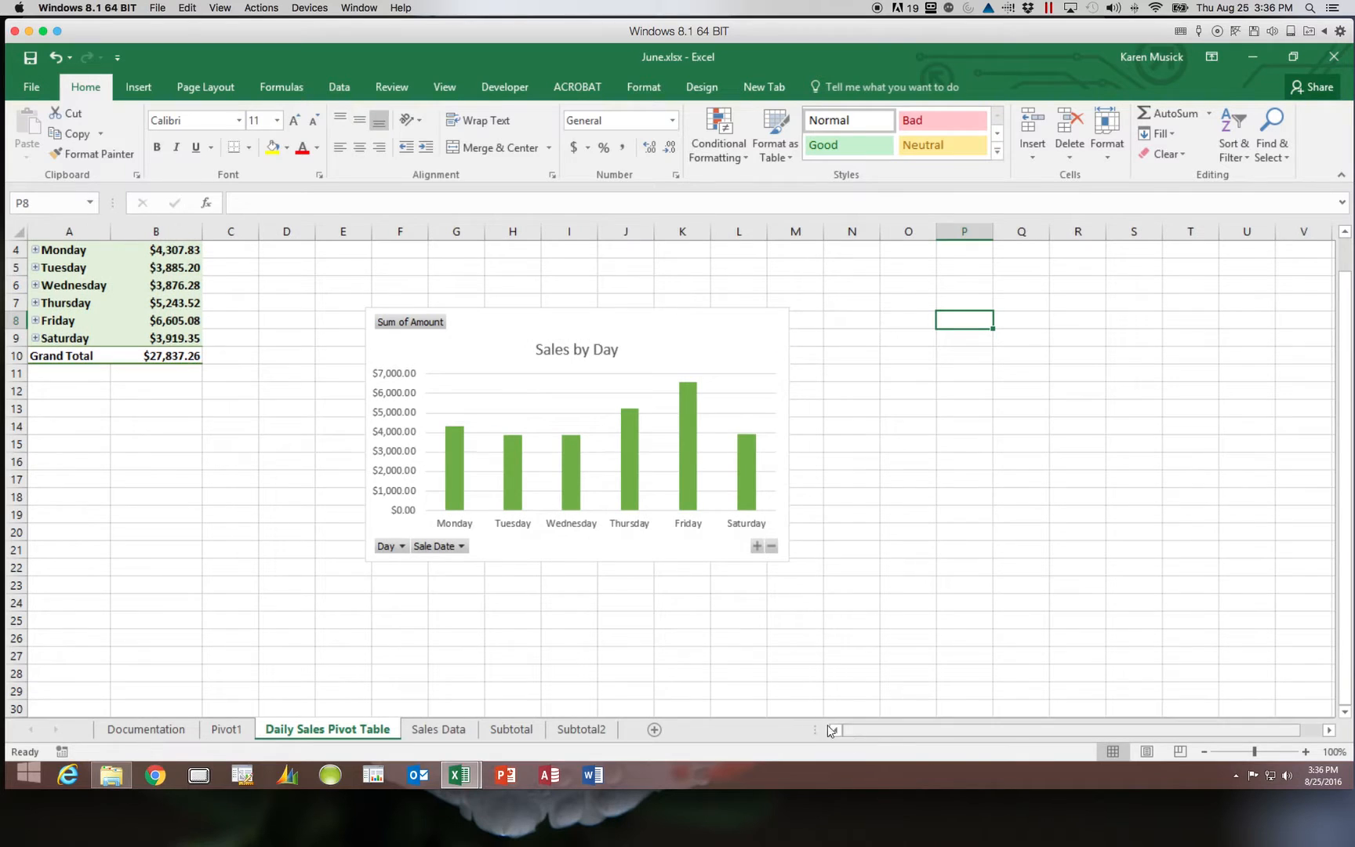
scroll(1340, 402, up, 1)
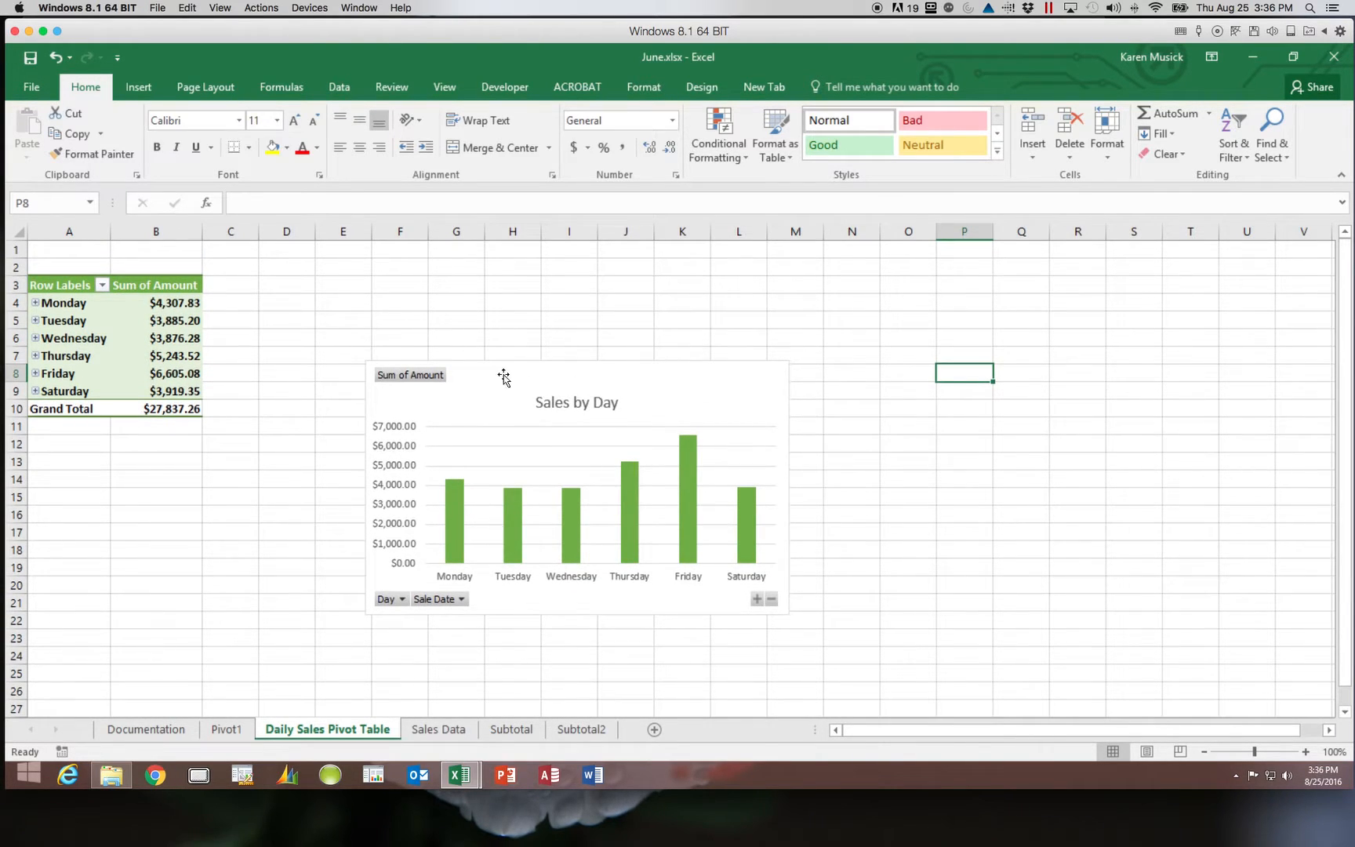
drag(499, 375, 396, 289)
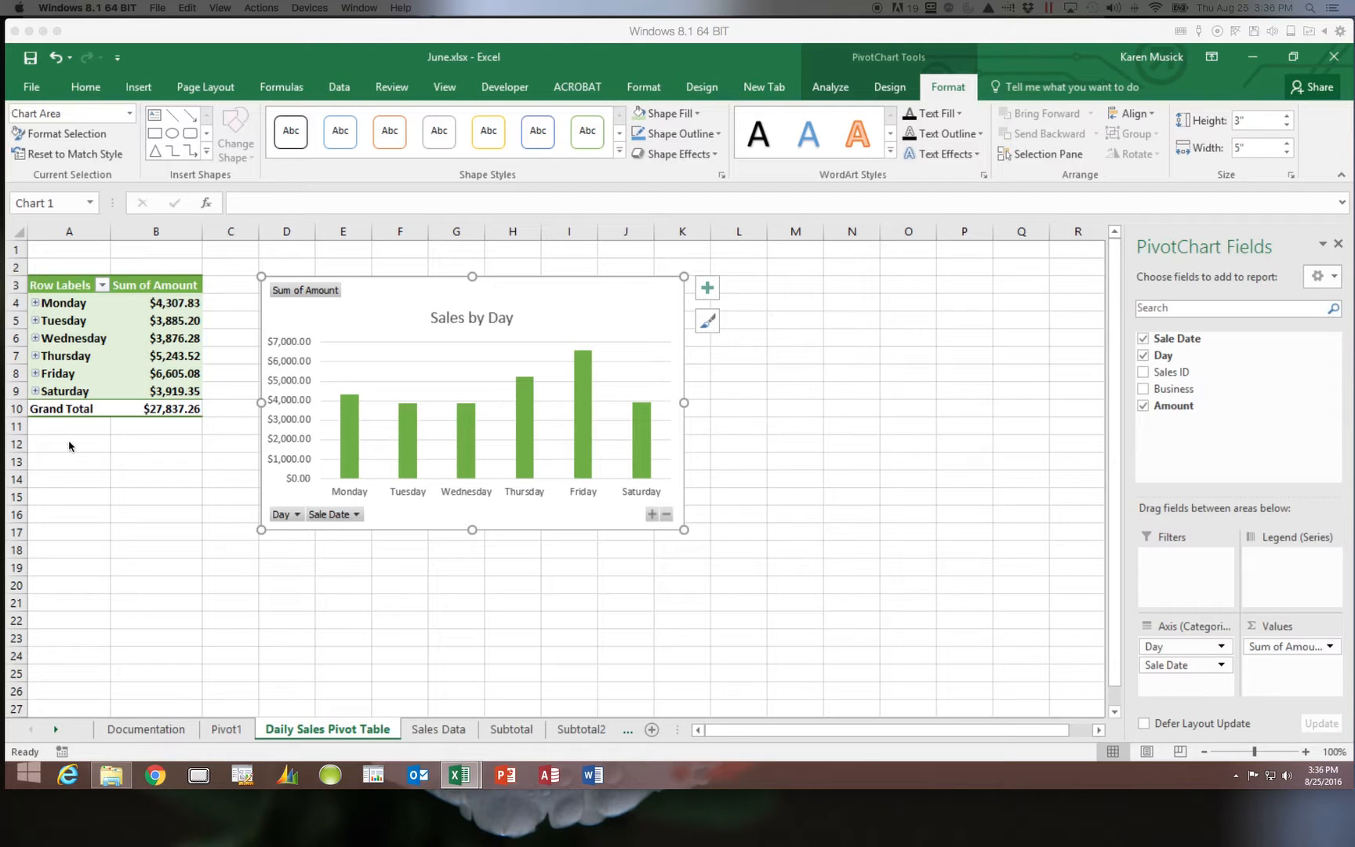
Step: Filter the PivotChart's Day field to exclude Saturday
click(297, 515)
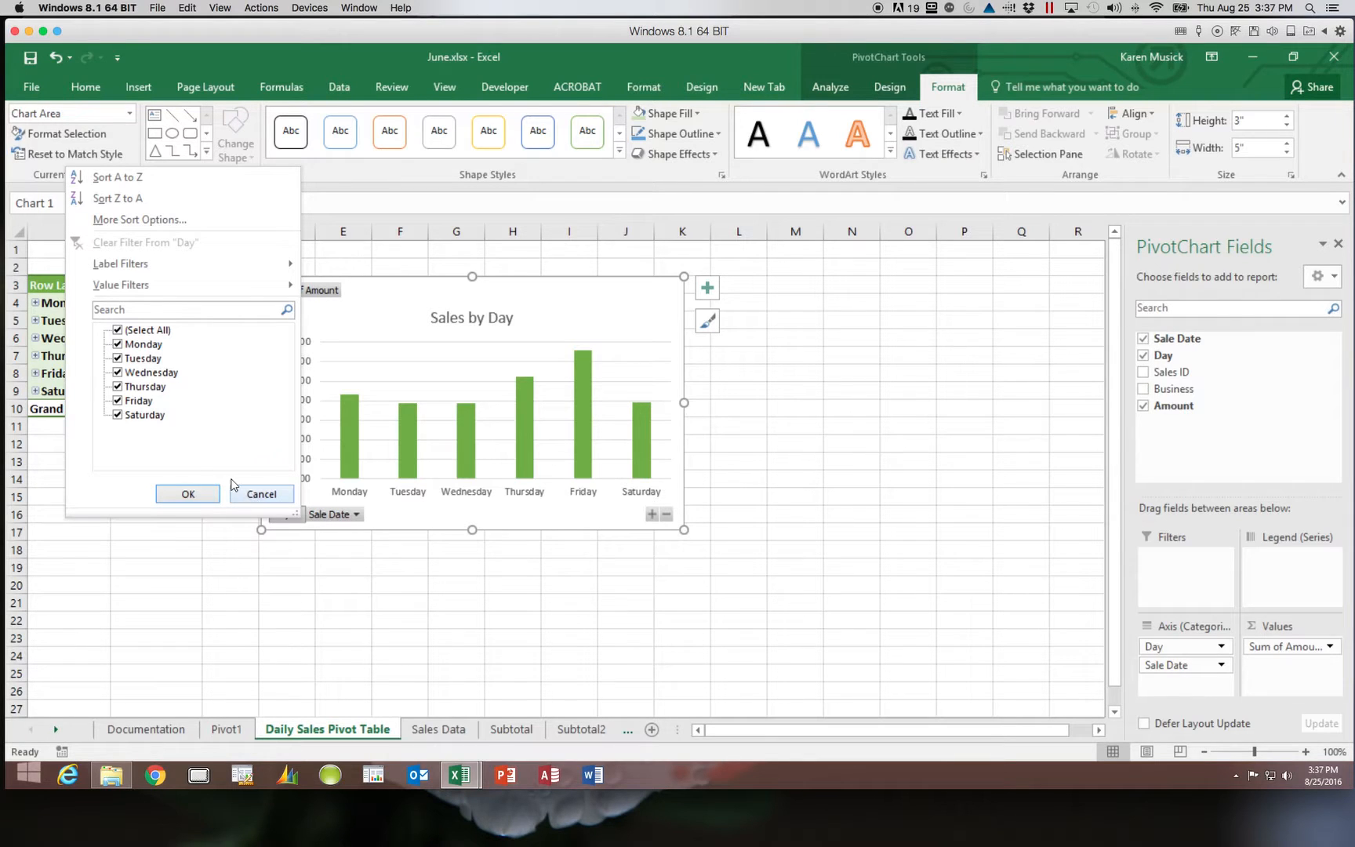
click(118, 416)
click(187, 493)
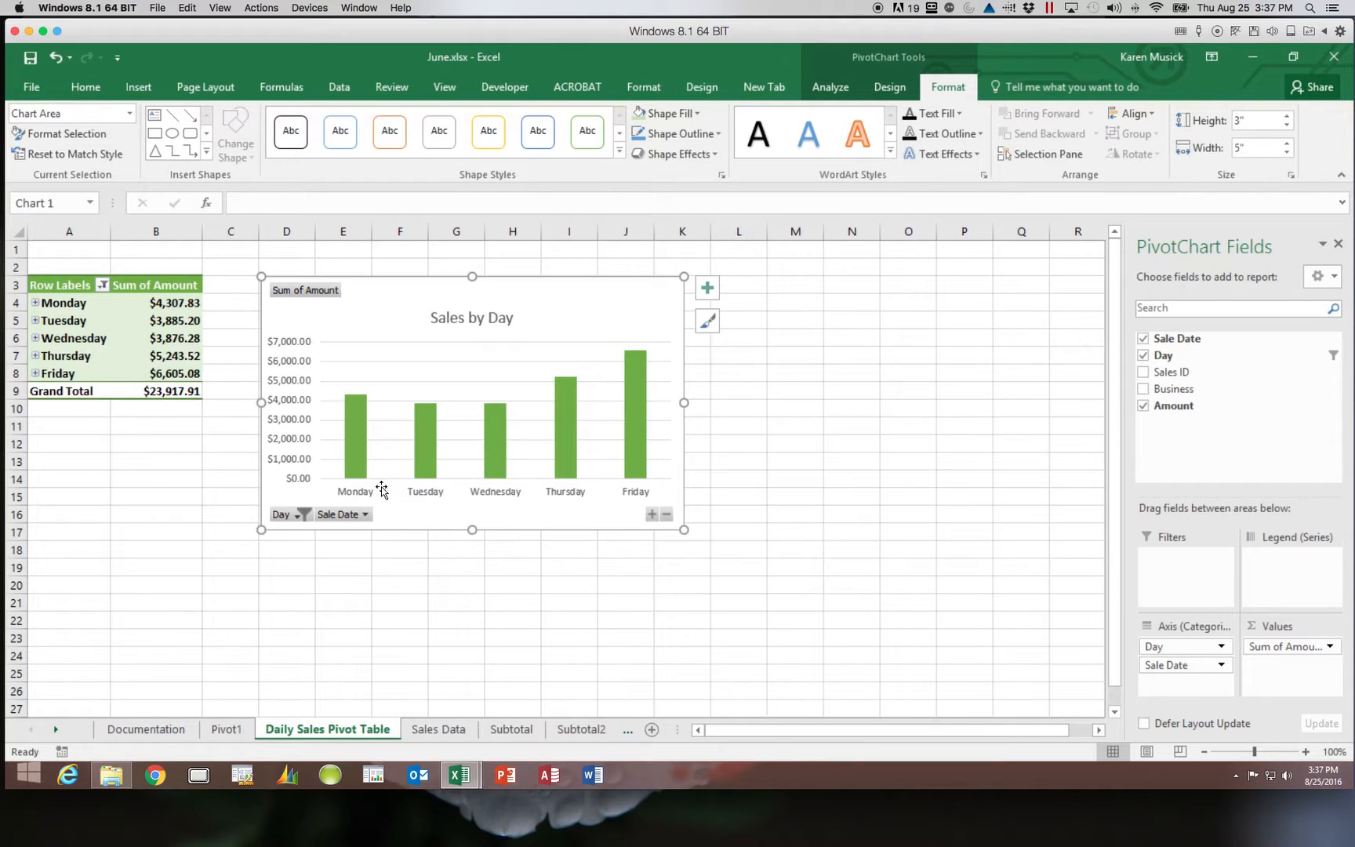
Step: Reset the PivotChart's Day filter to include all days, Saturday included
click(304, 516)
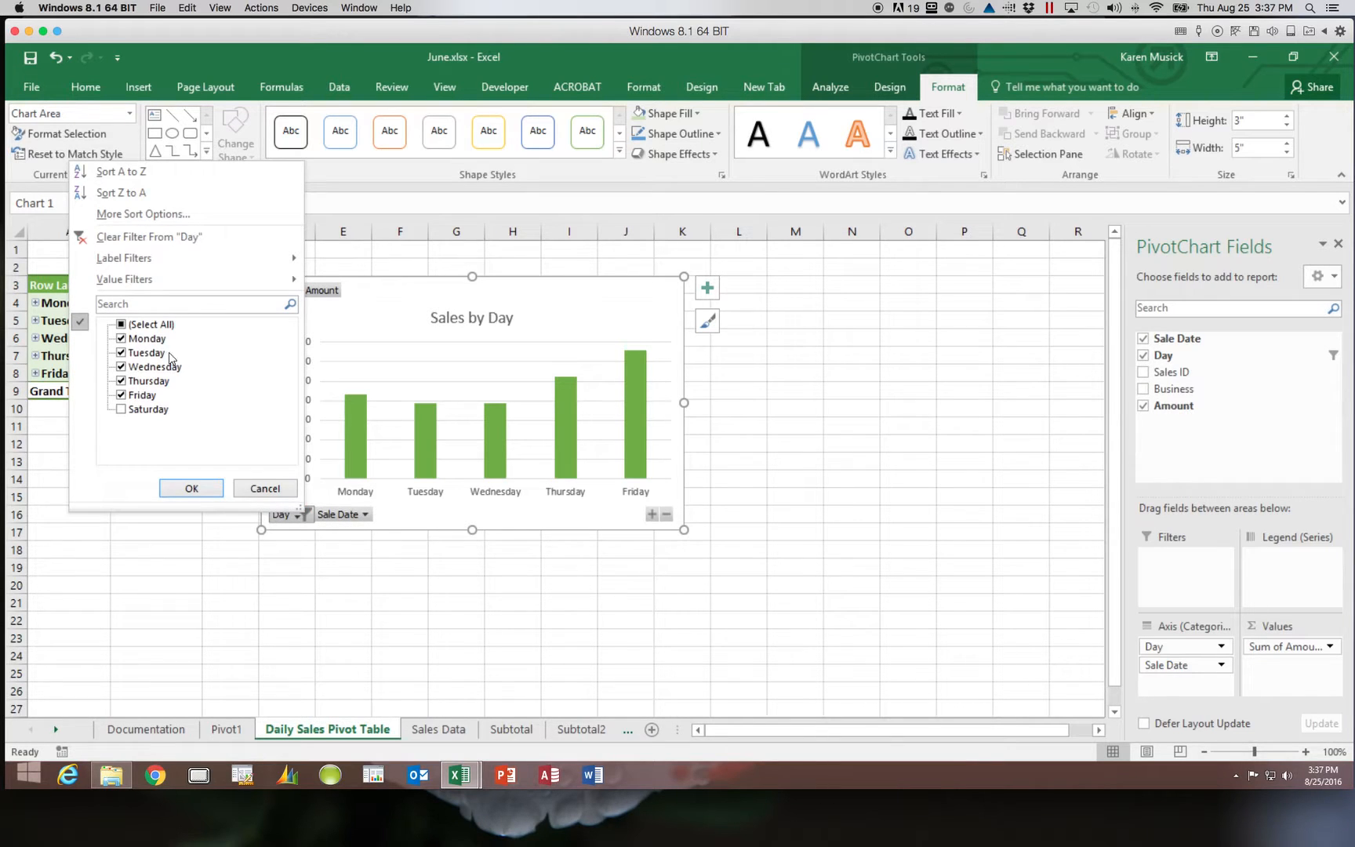
click(120, 324)
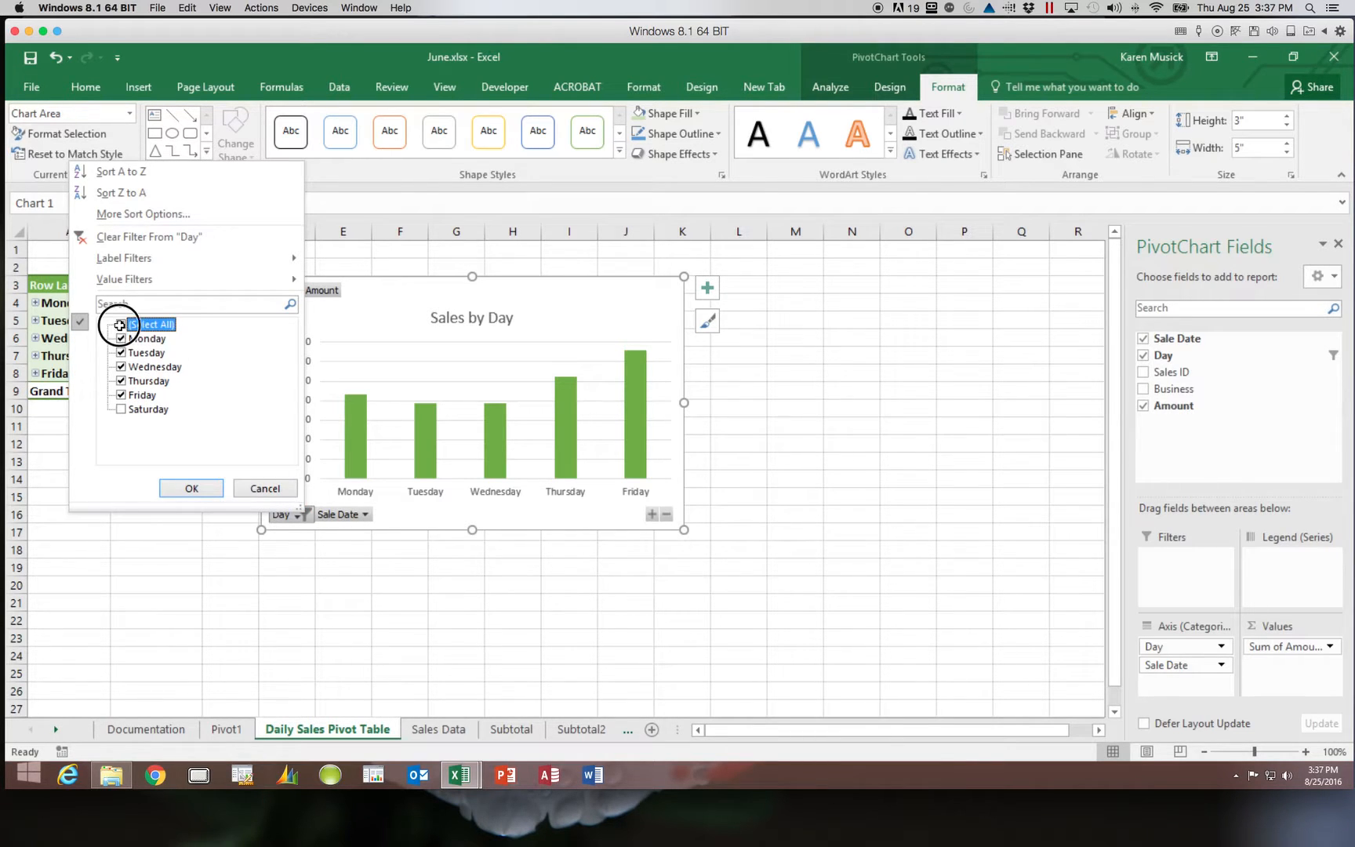
click(190, 486)
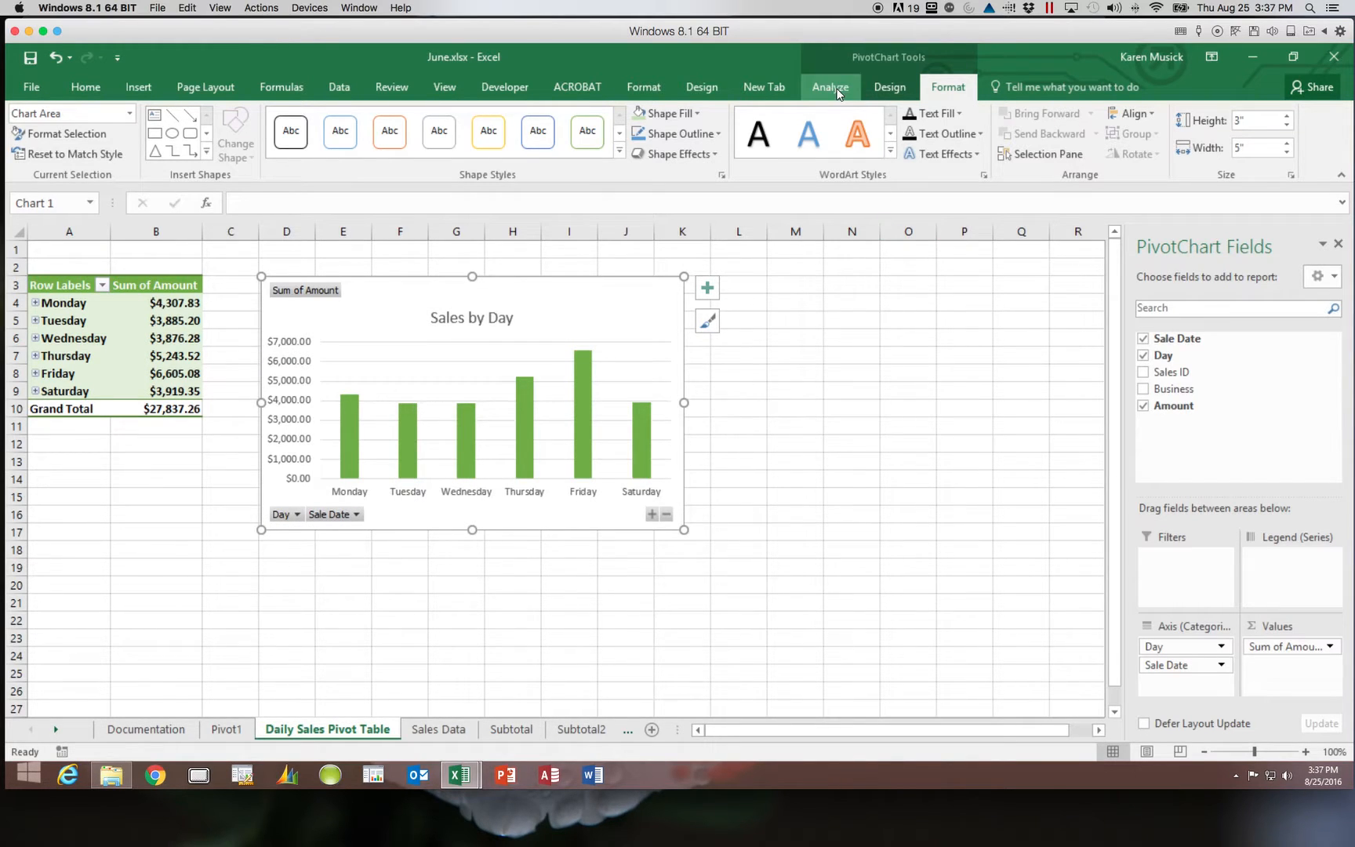
Step: Insert a slicer for the Day field of the PivotChart
click(836, 88)
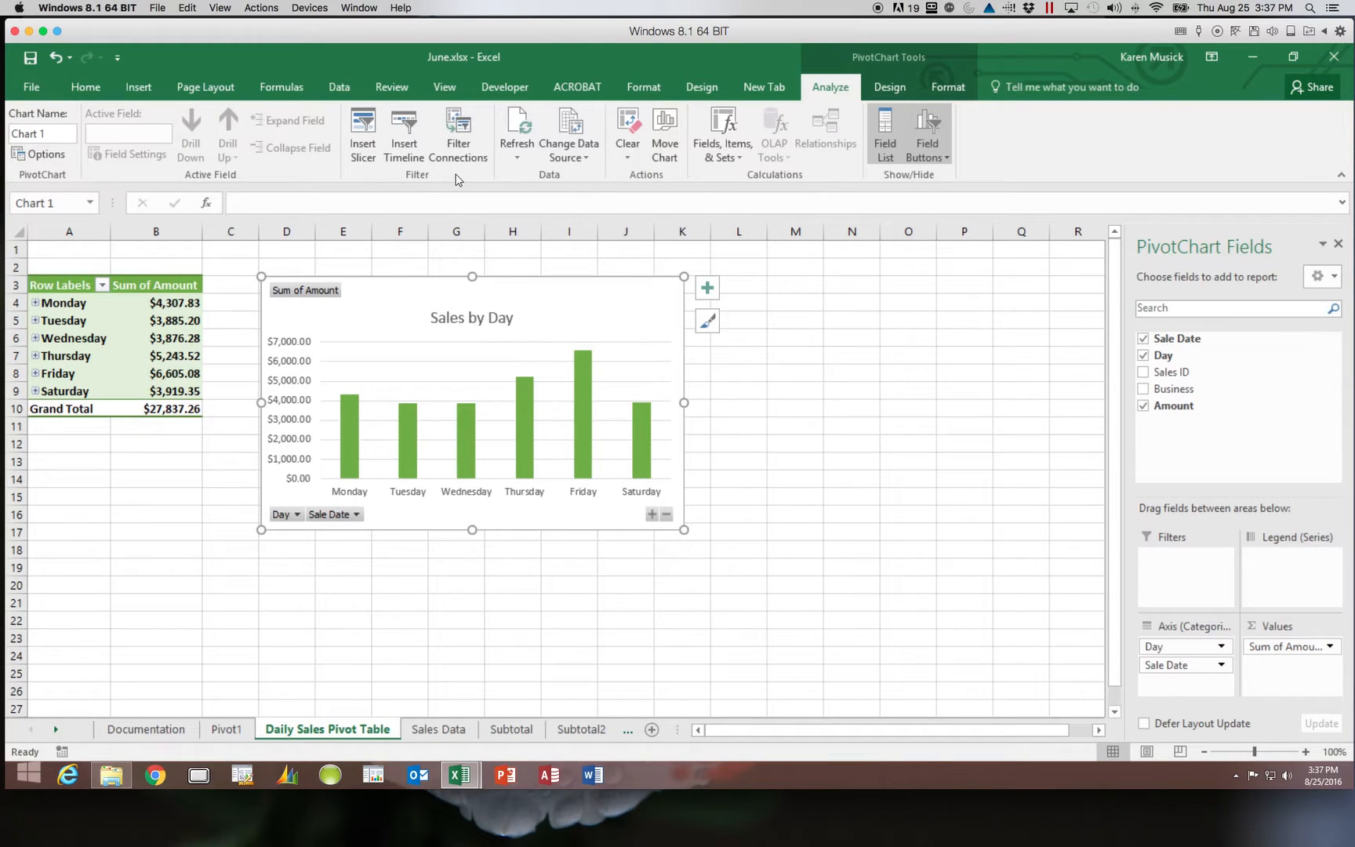
click(362, 138)
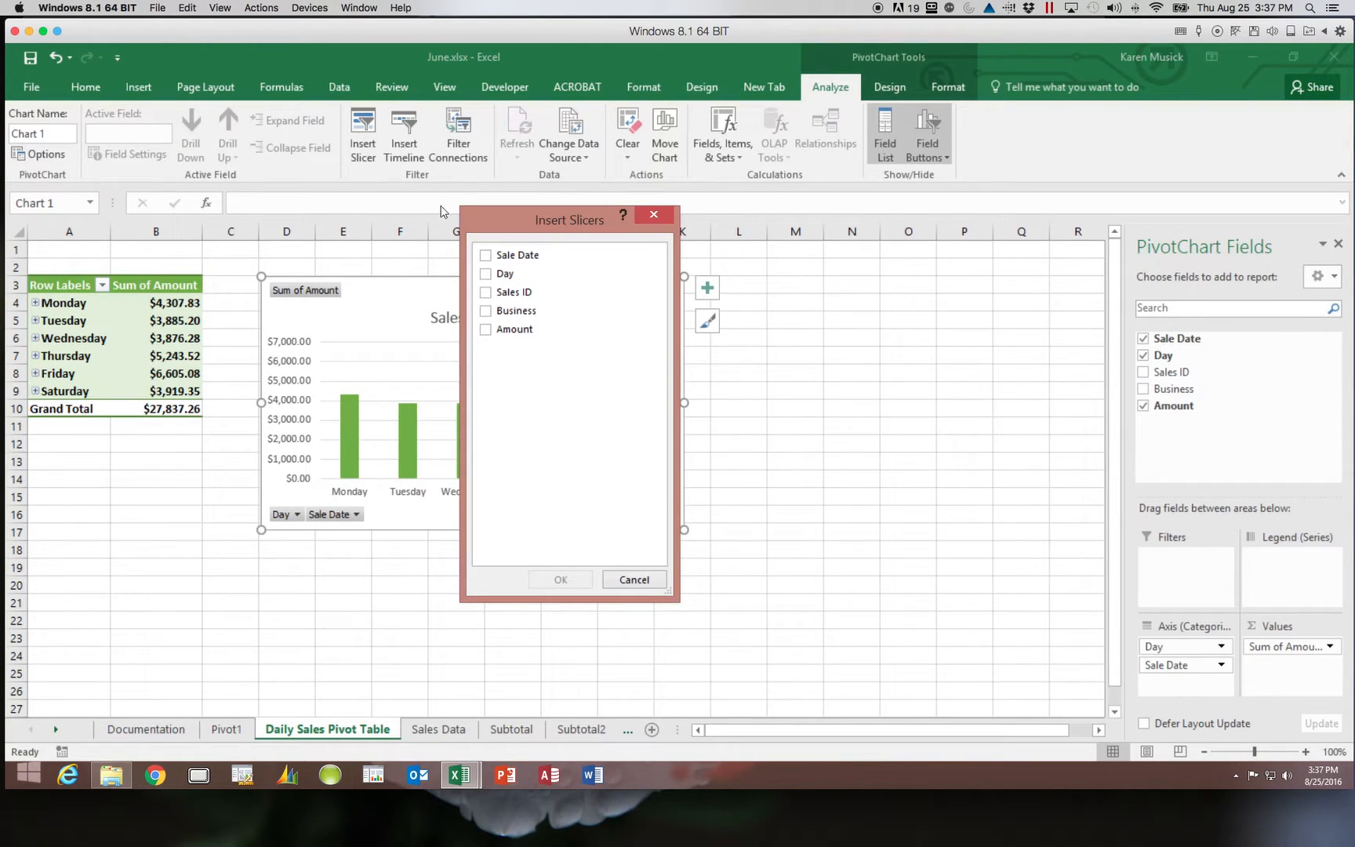
click(486, 275)
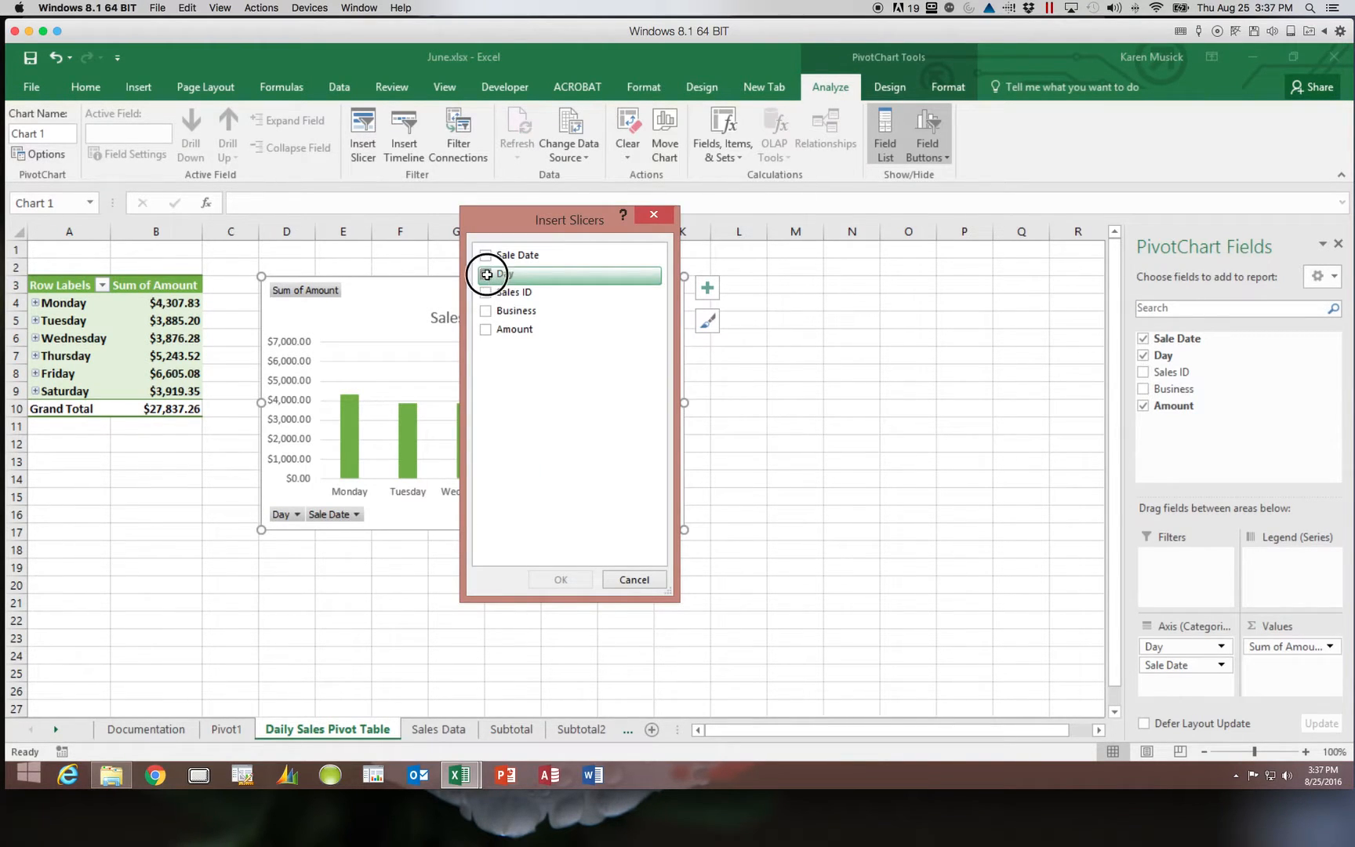
click(560, 581)
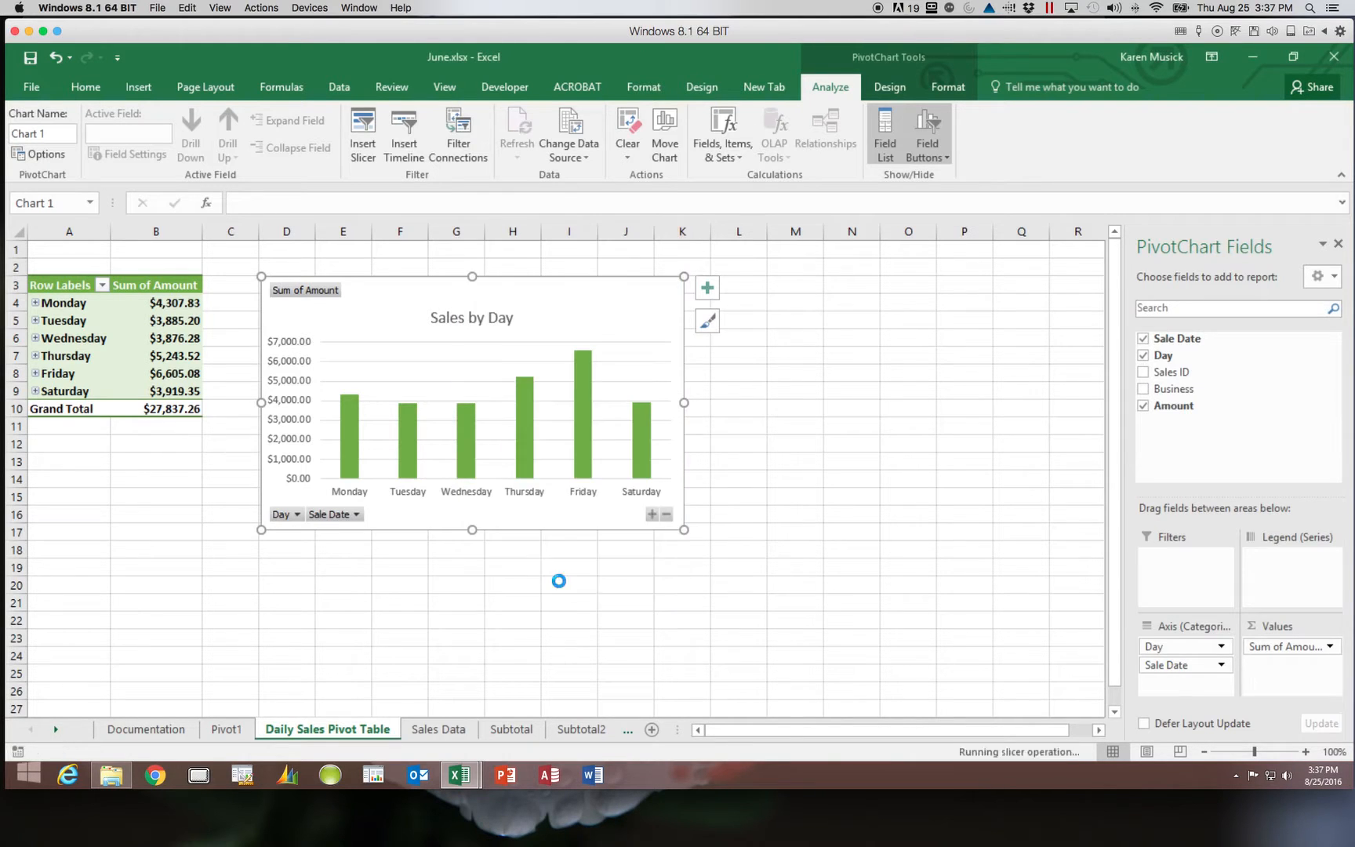
Step: Move the Day slicer beside the PivotChart, level with row 3, and apply the green Dark slicer style
drag(533, 368, 743, 290)
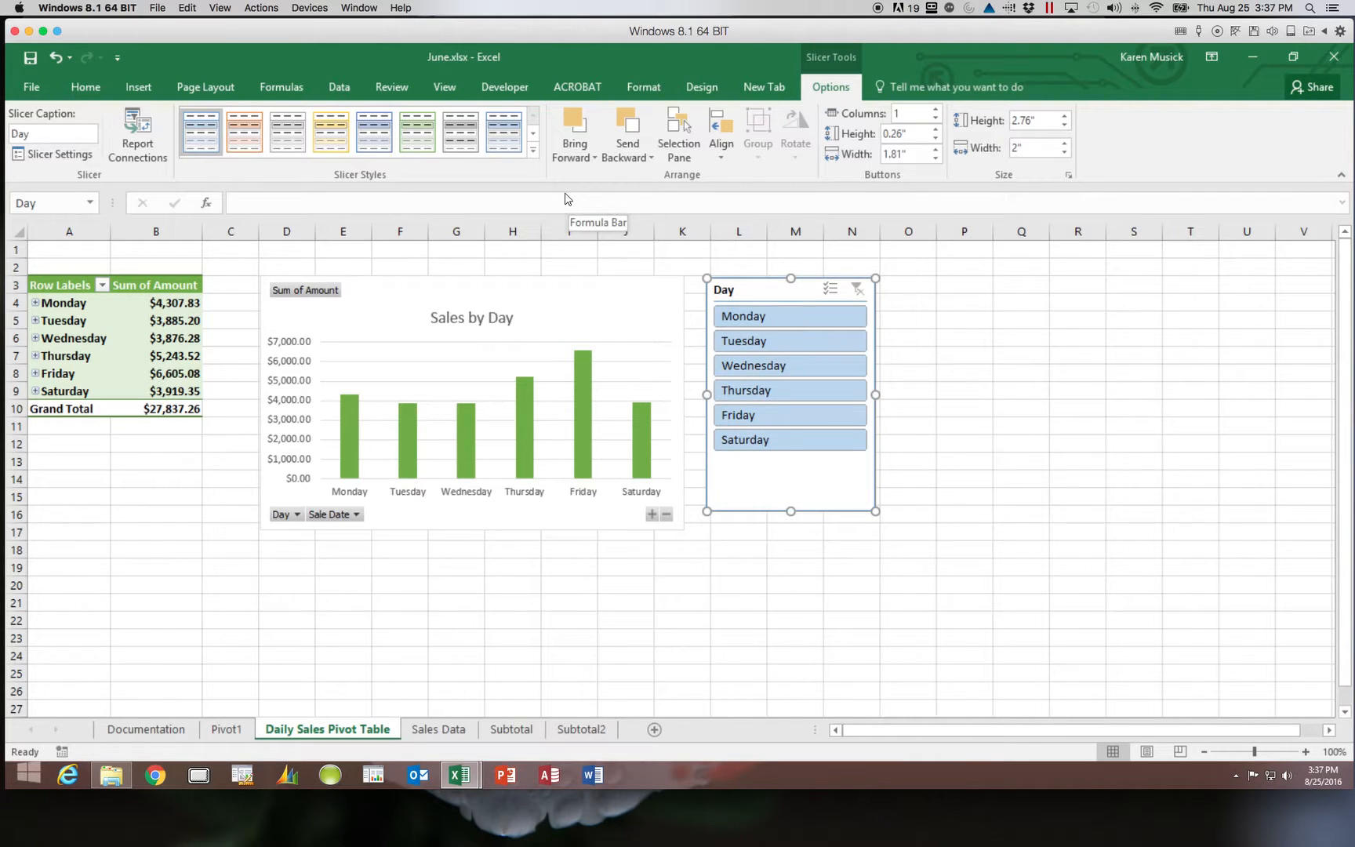
click(533, 150)
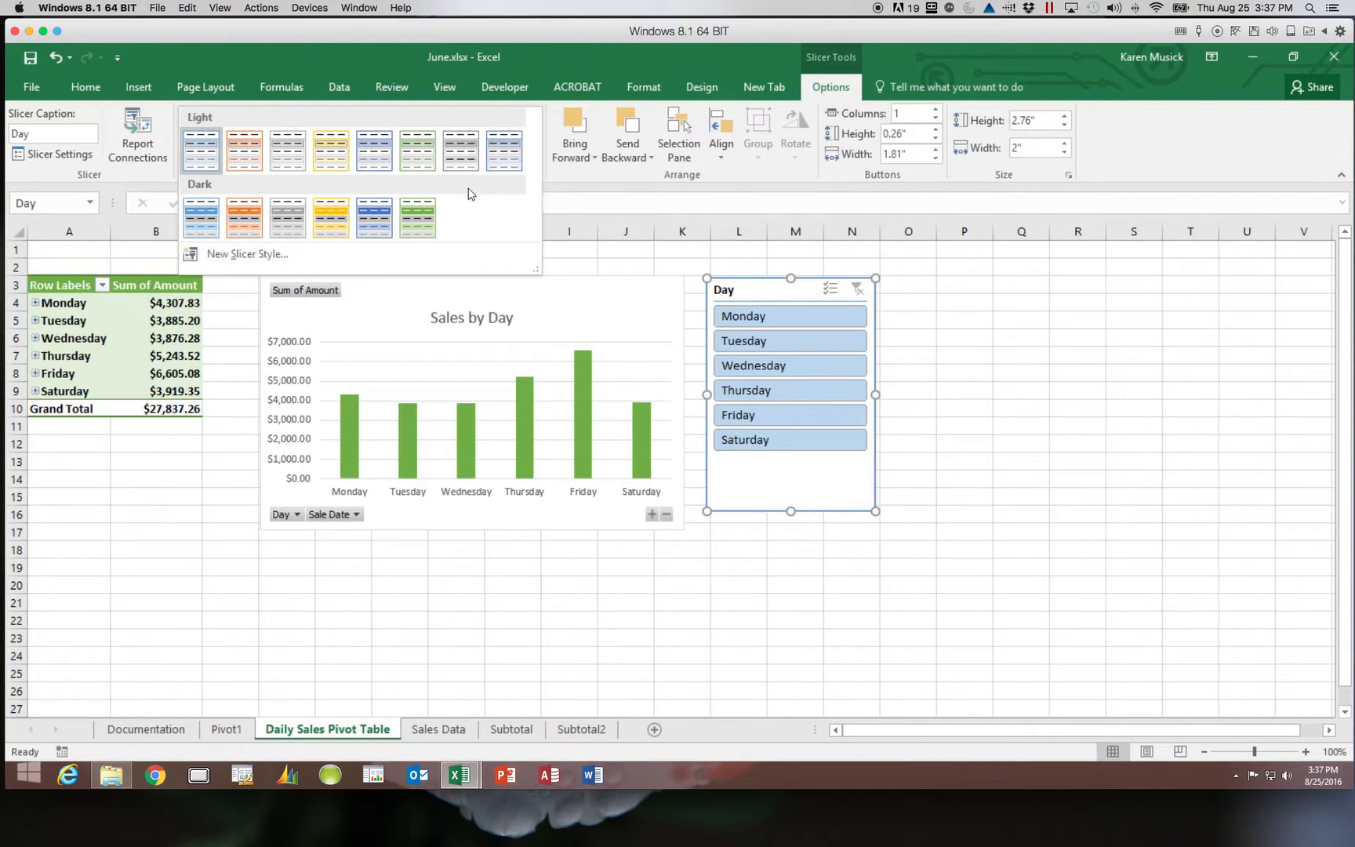
click(428, 210)
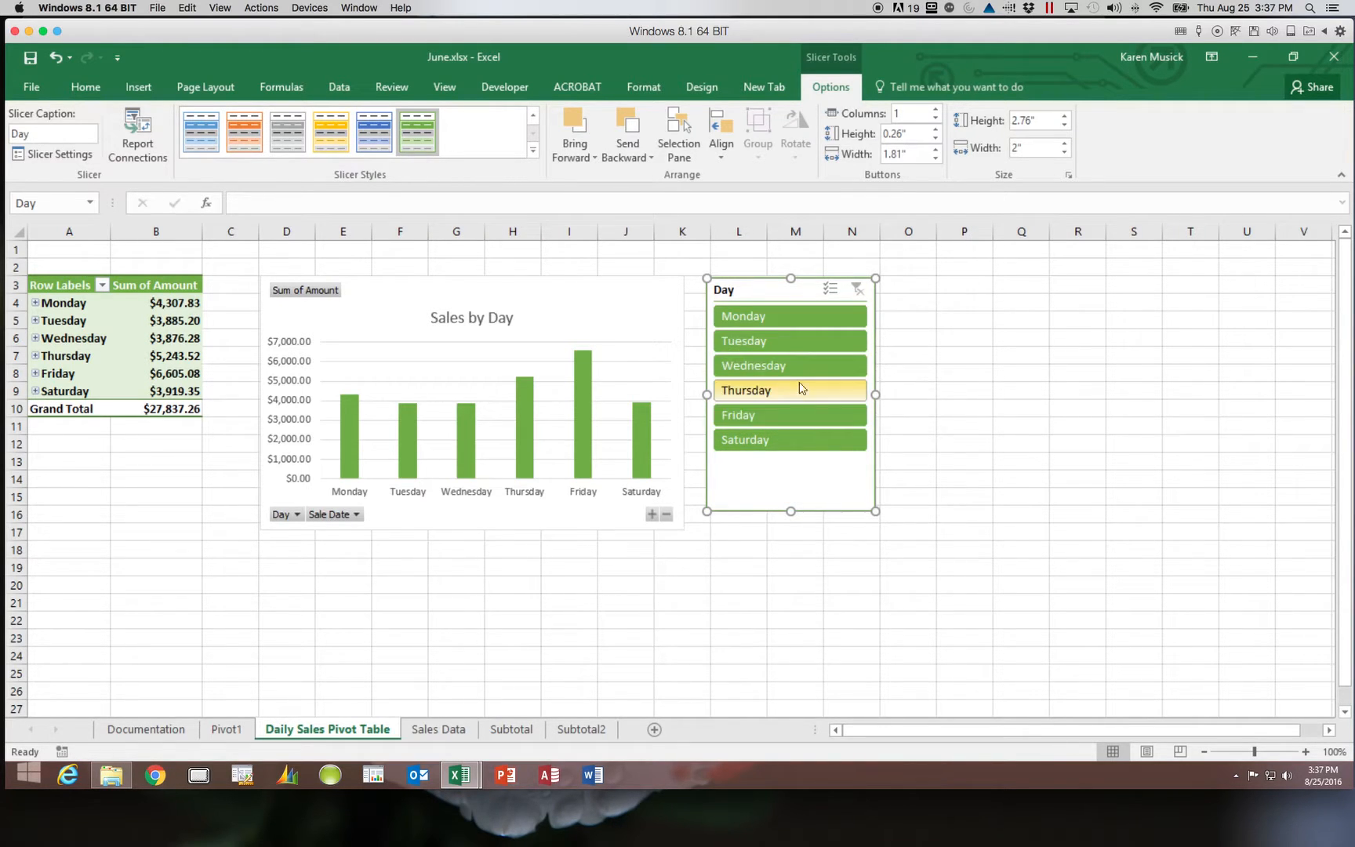
Step: Use the Day slicer to filter to Saturday alone and to the range Monday through Friday
click(790, 441)
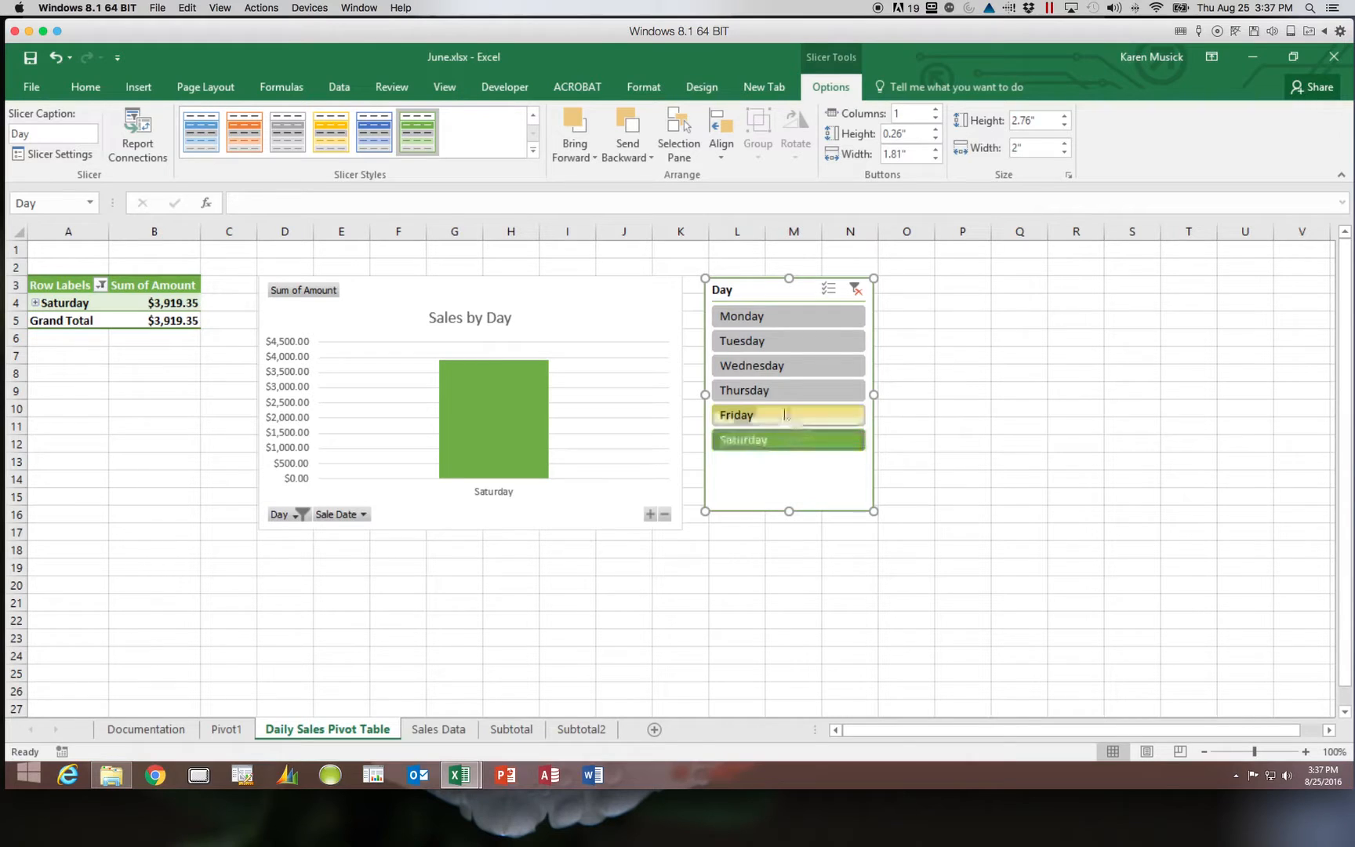
click(780, 317)
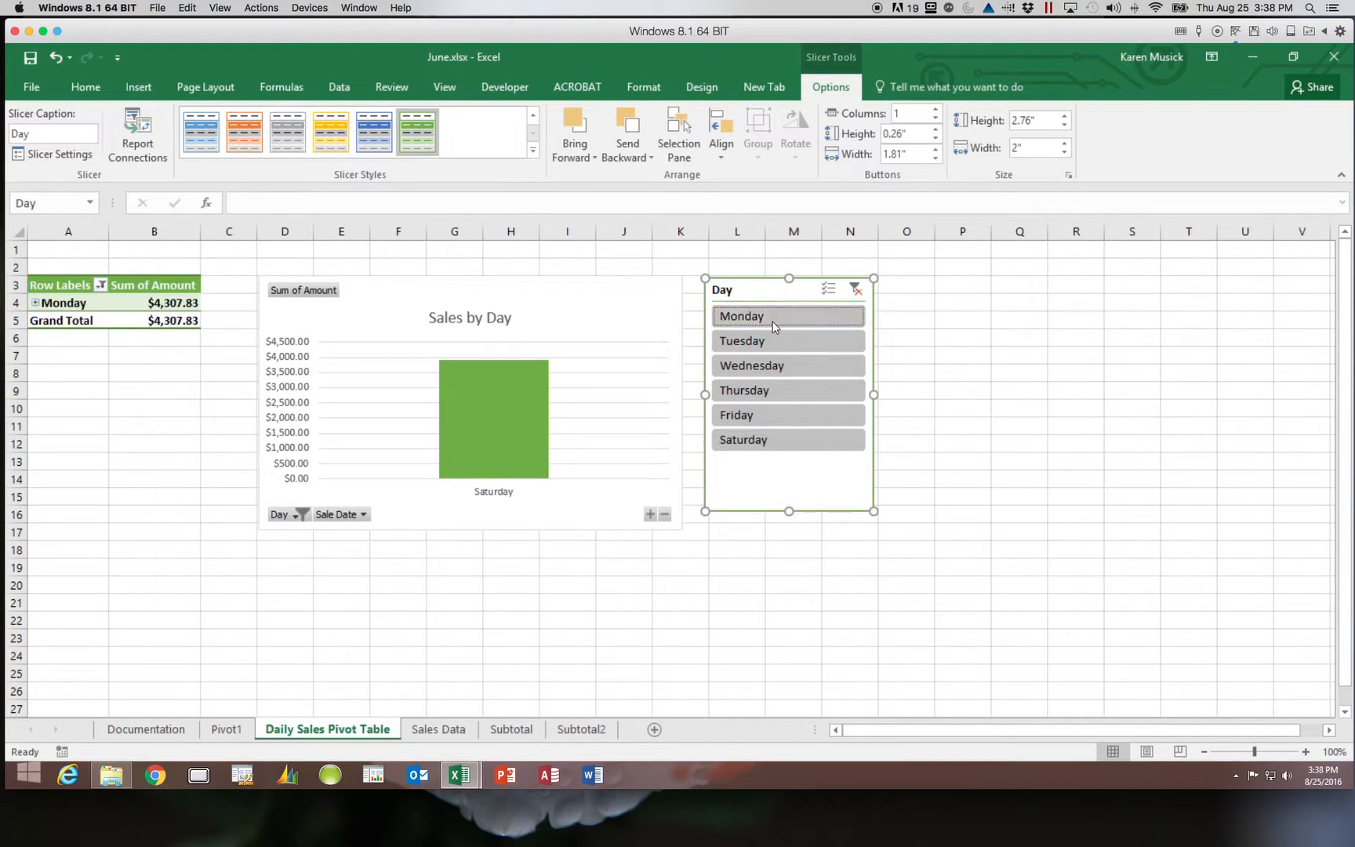
shift+click(777, 415)
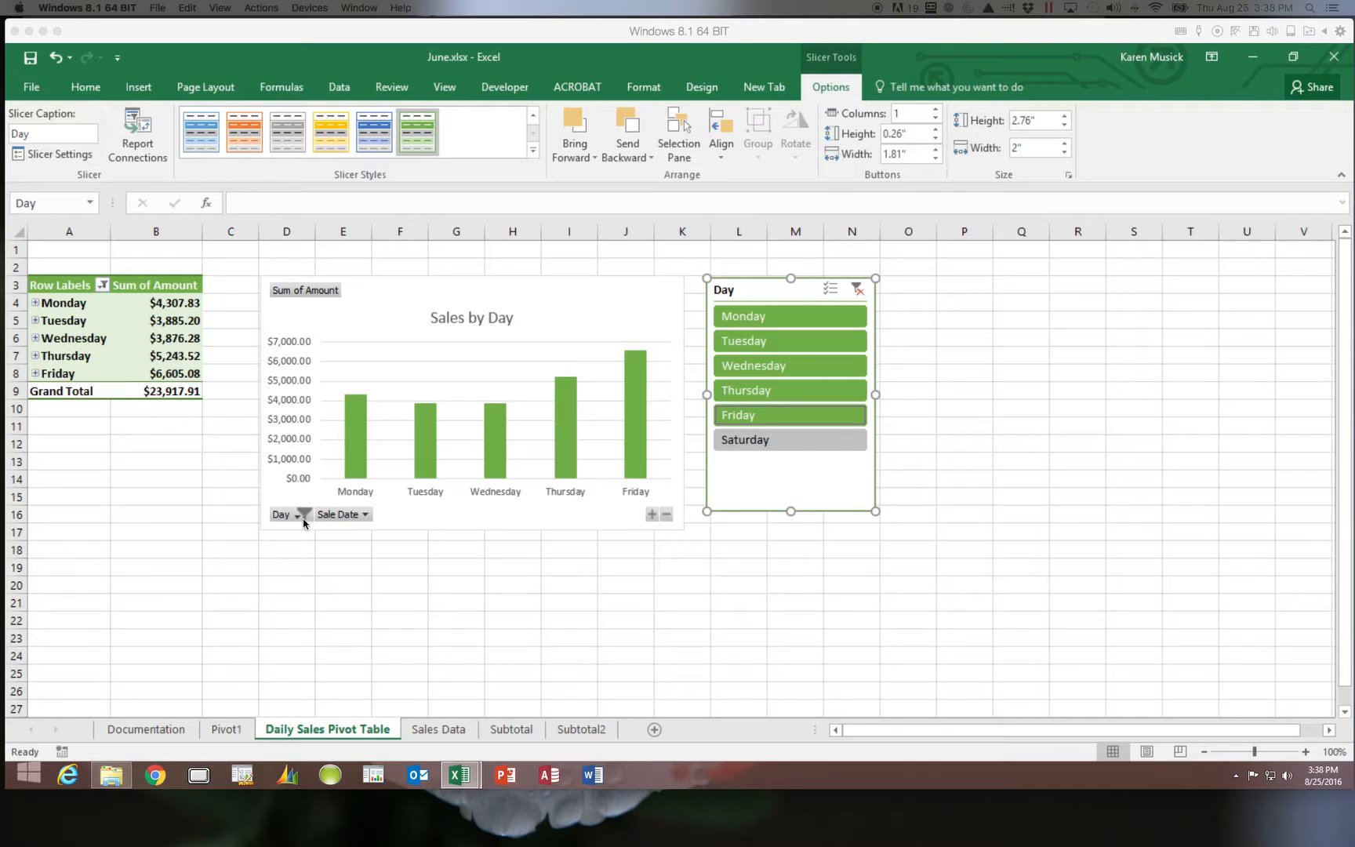
Step: Check the PivotChart's Sale Date filter choices without applying any, and shift the Day slicer slightly farther from the chart
click(366, 516)
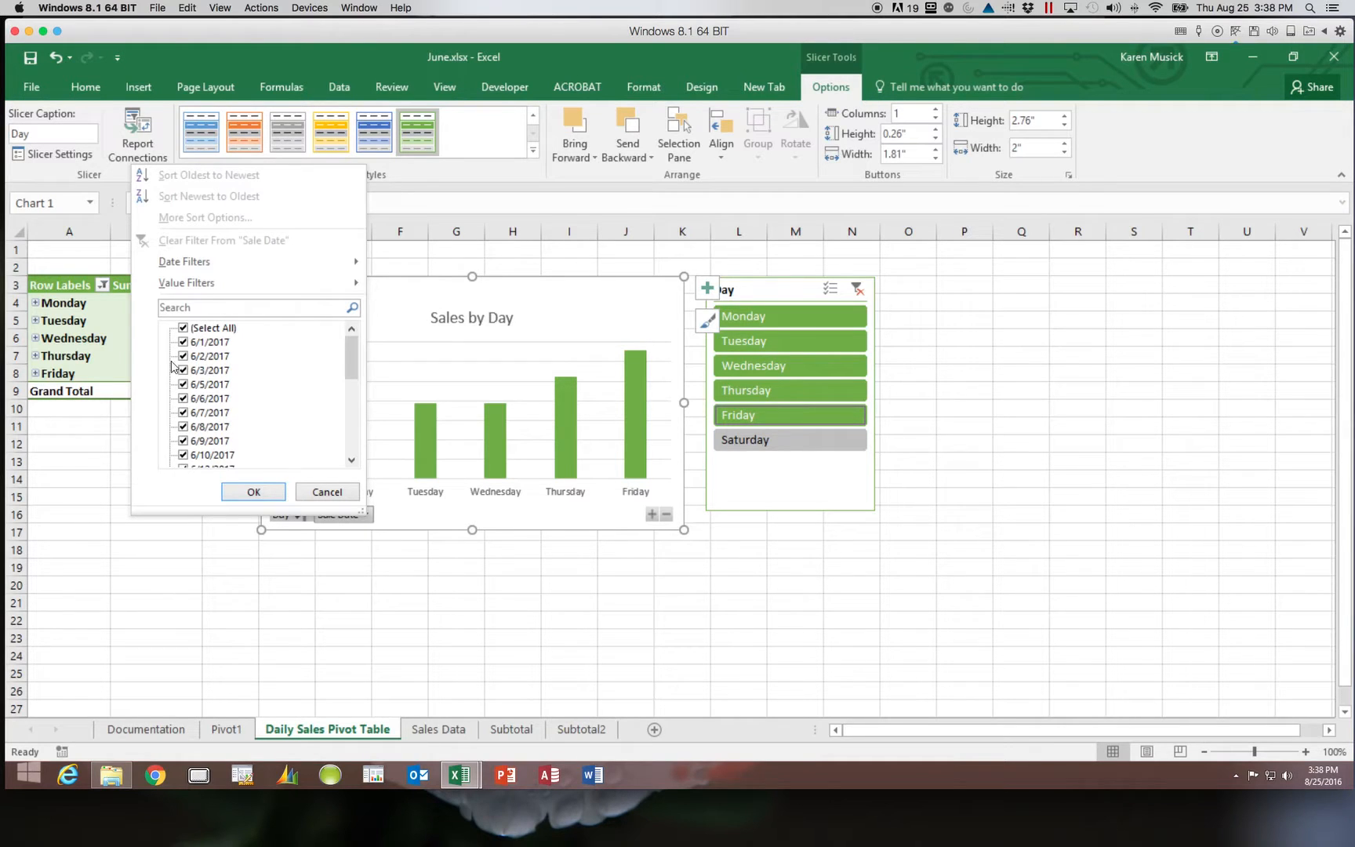
click(324, 490)
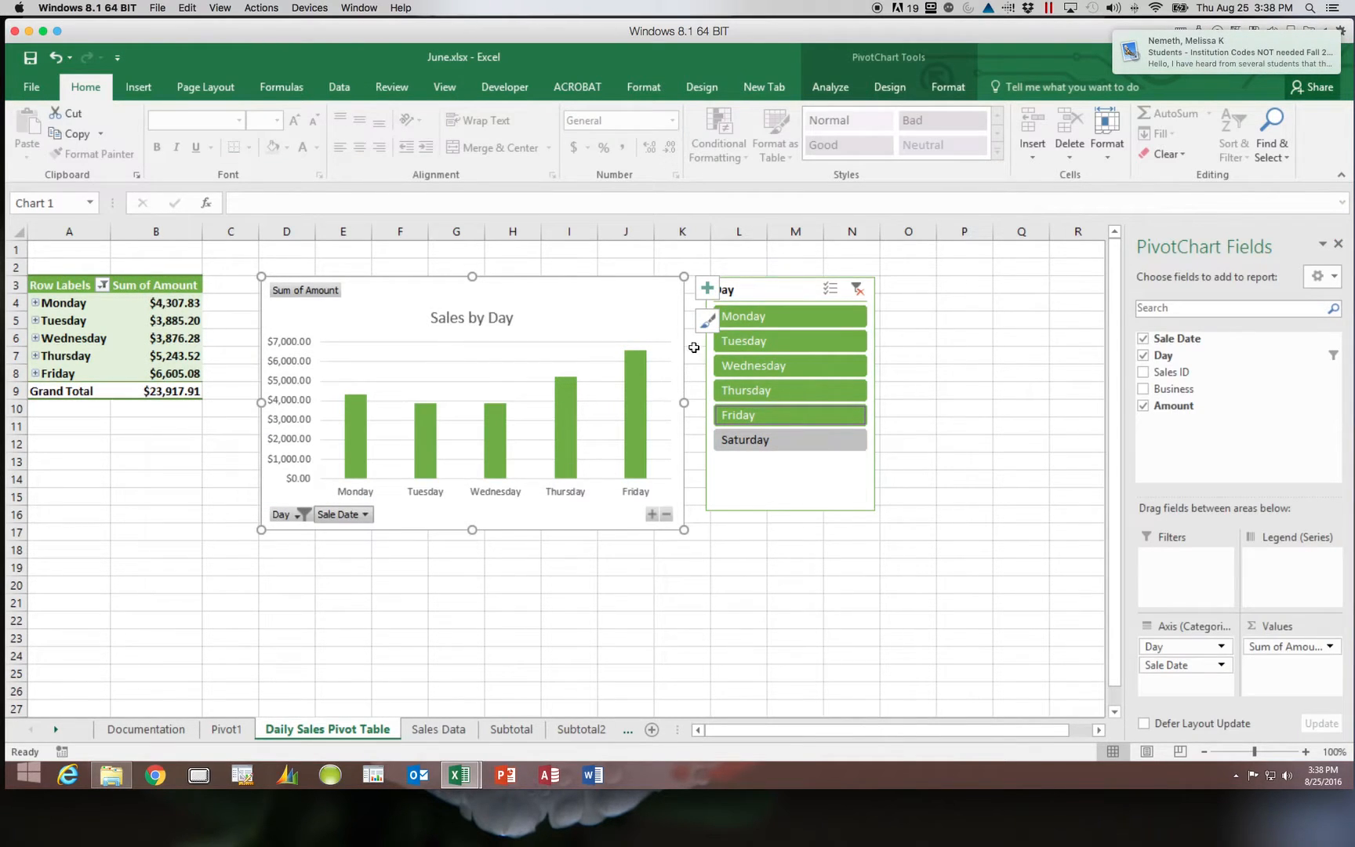
drag(762, 287, 782, 285)
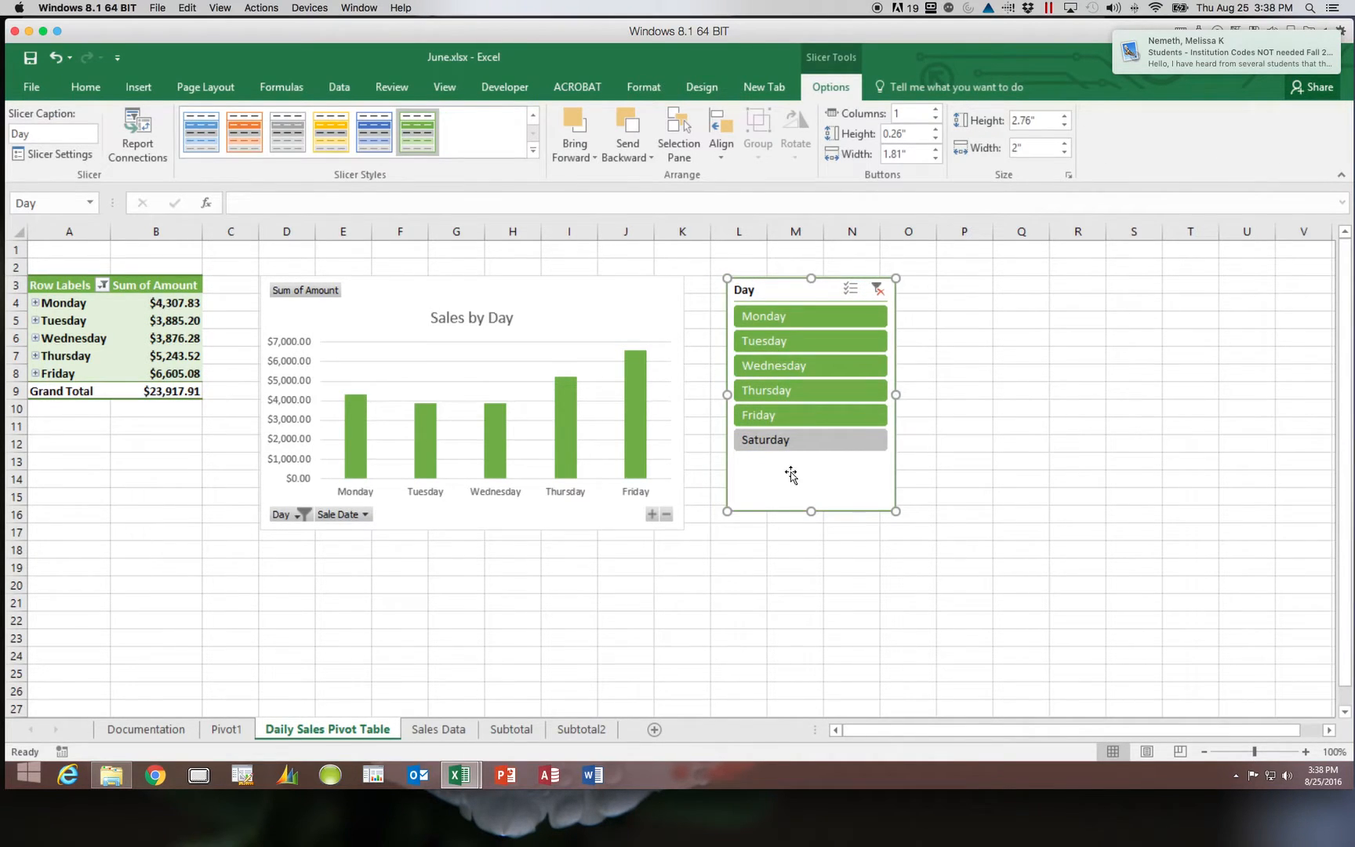
Step: Use the Day slicer to show Saturday alone and the combination of Monday, Wednesday and Friday
click(787, 441)
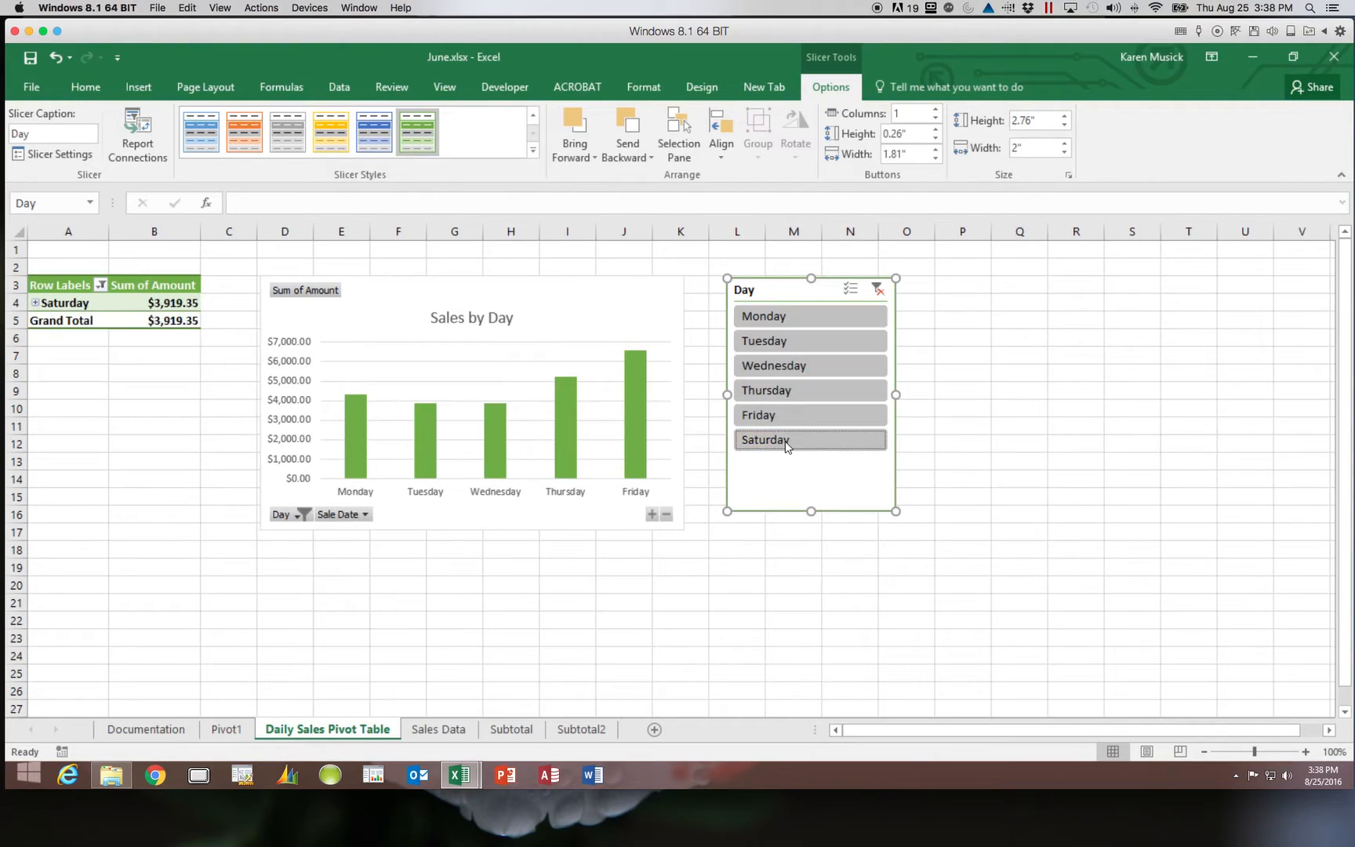
click(807, 317)
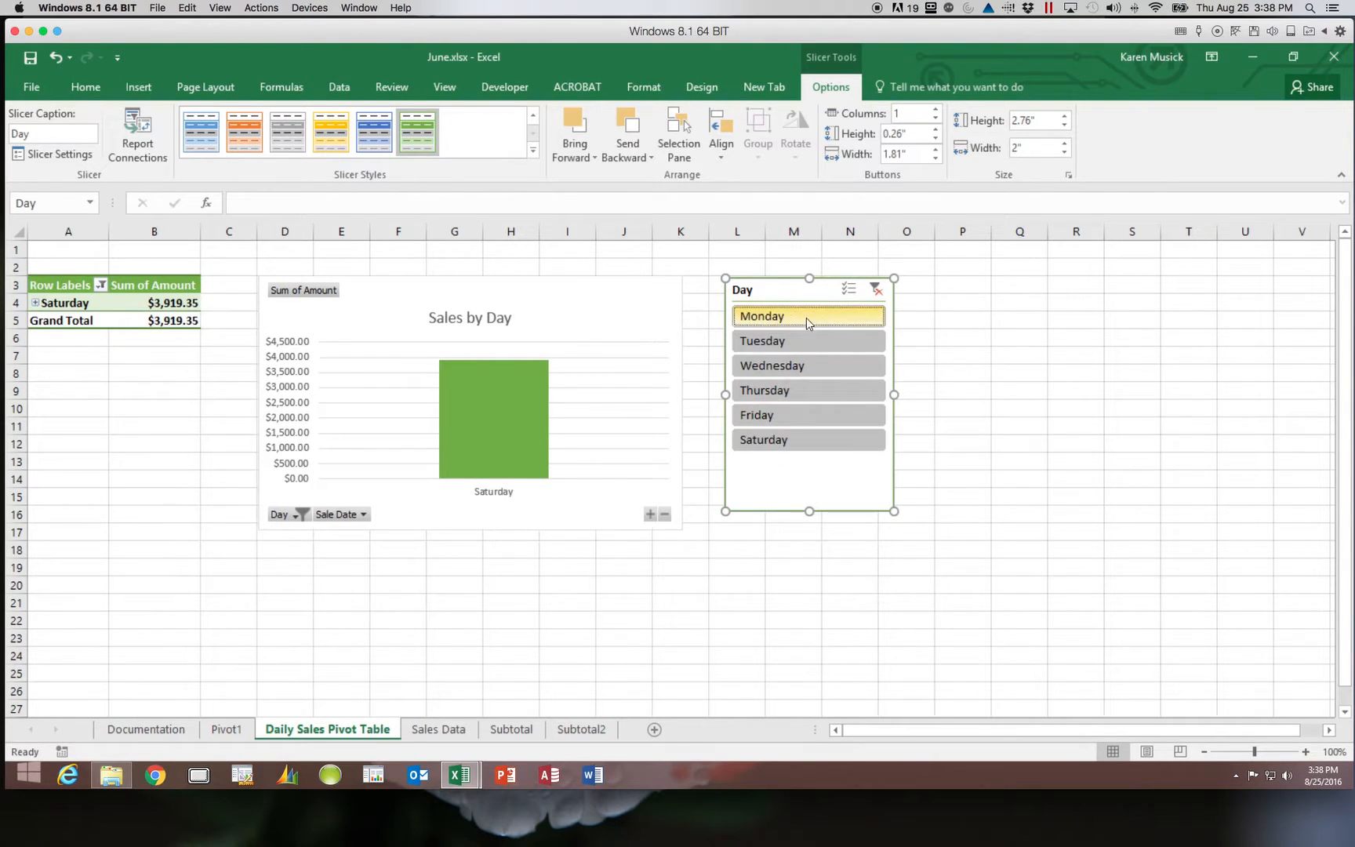
ctrl+click(793, 364)
ctrl+click(789, 415)
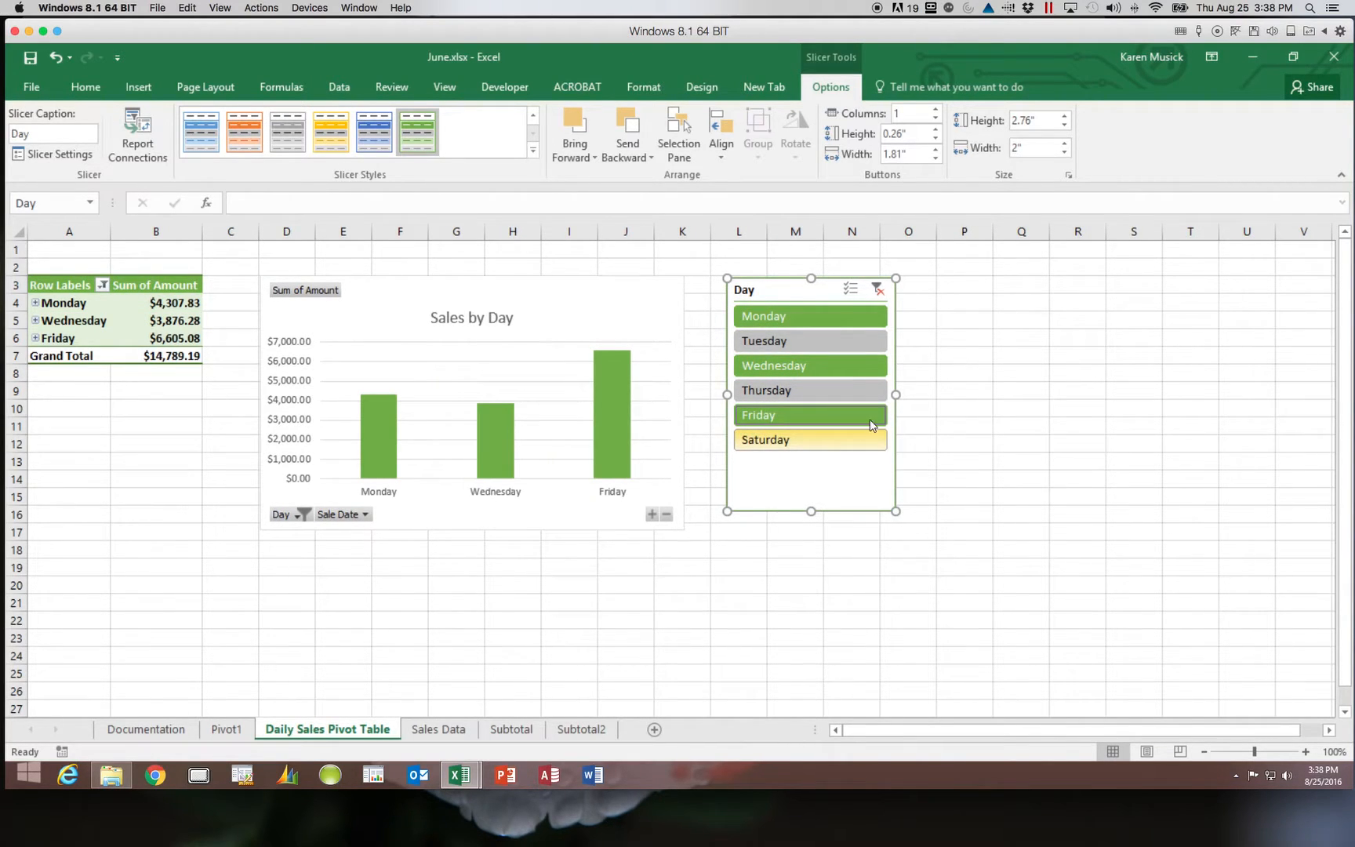
Step: Clear the Day slicer's filter to include every day and save the workbook
click(878, 291)
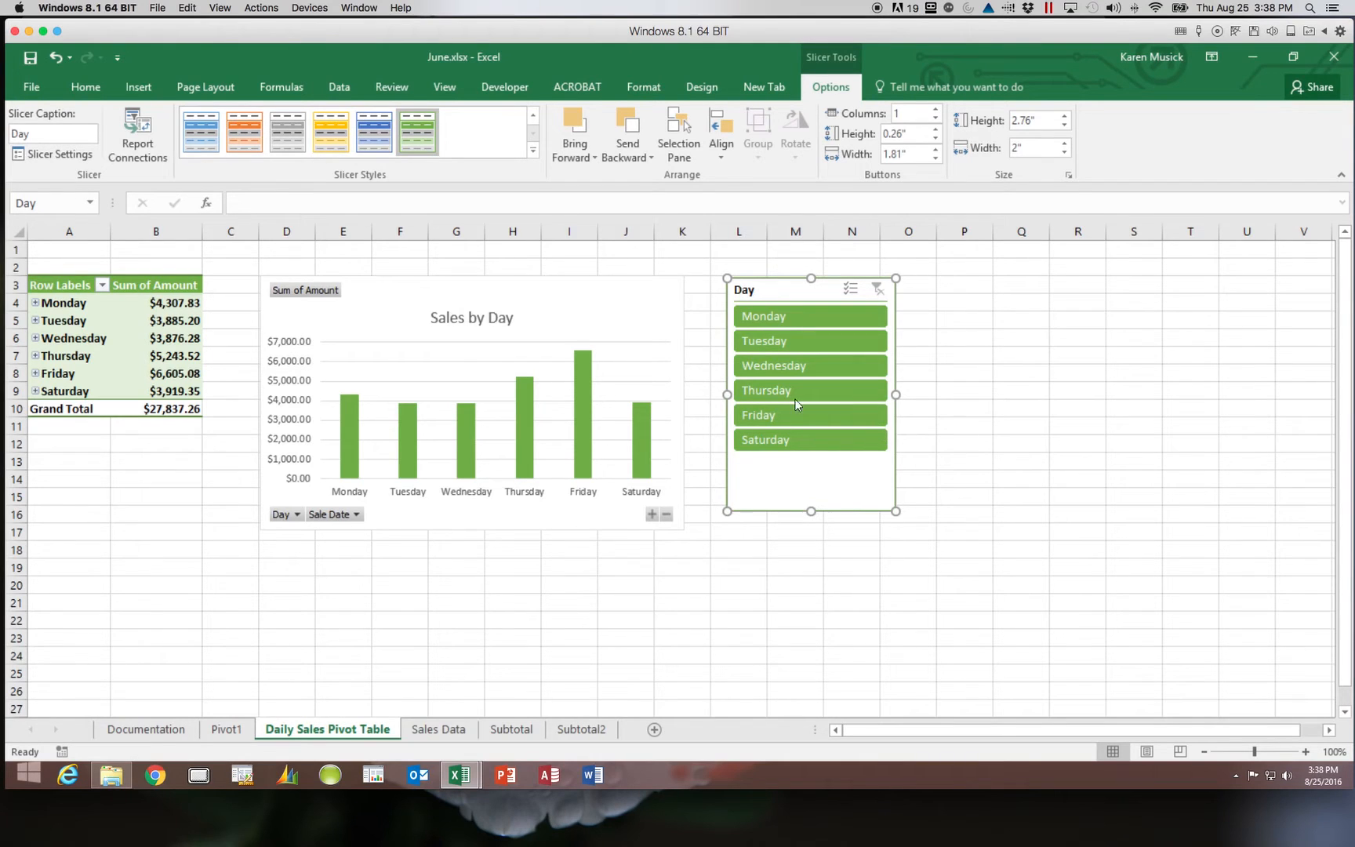
click(31, 63)
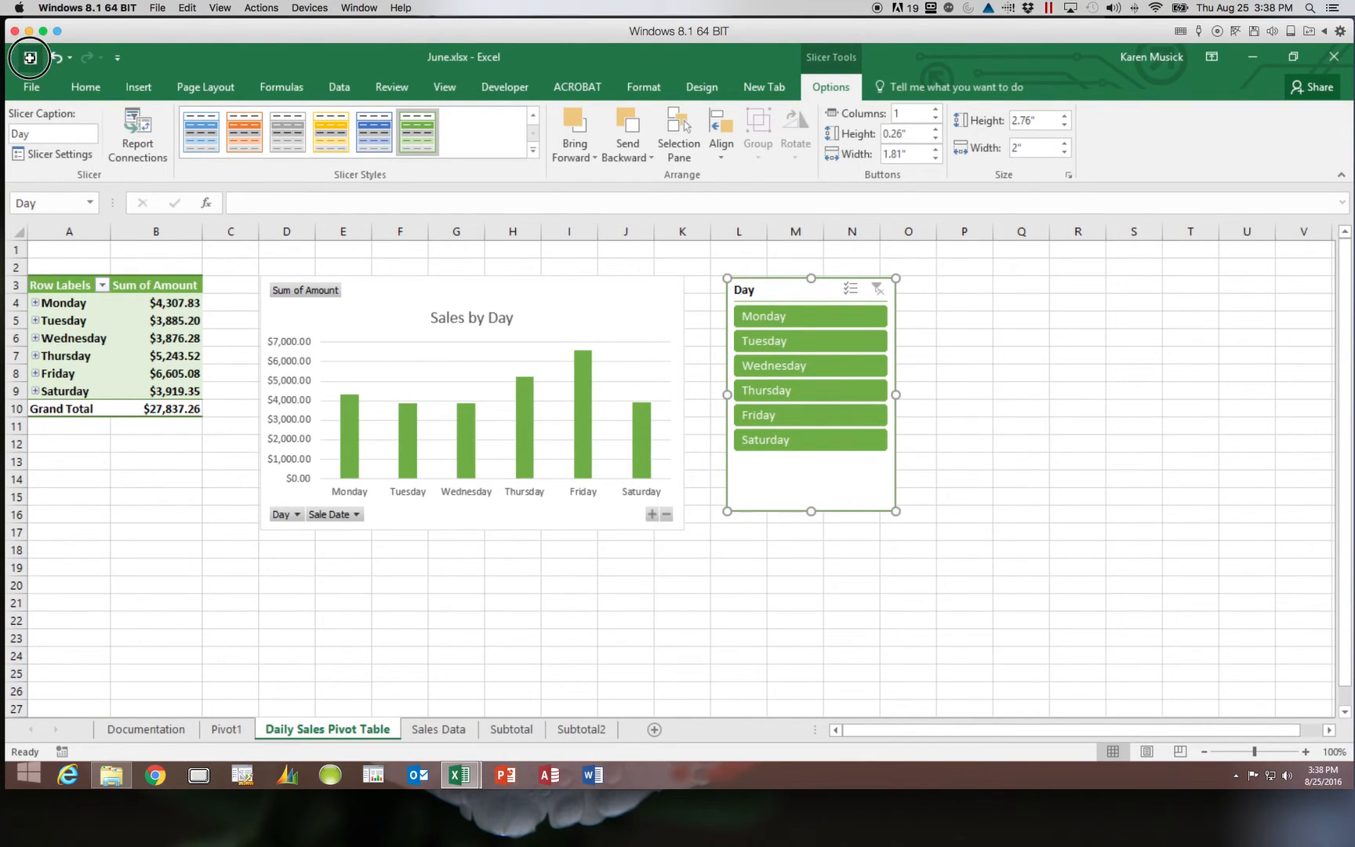